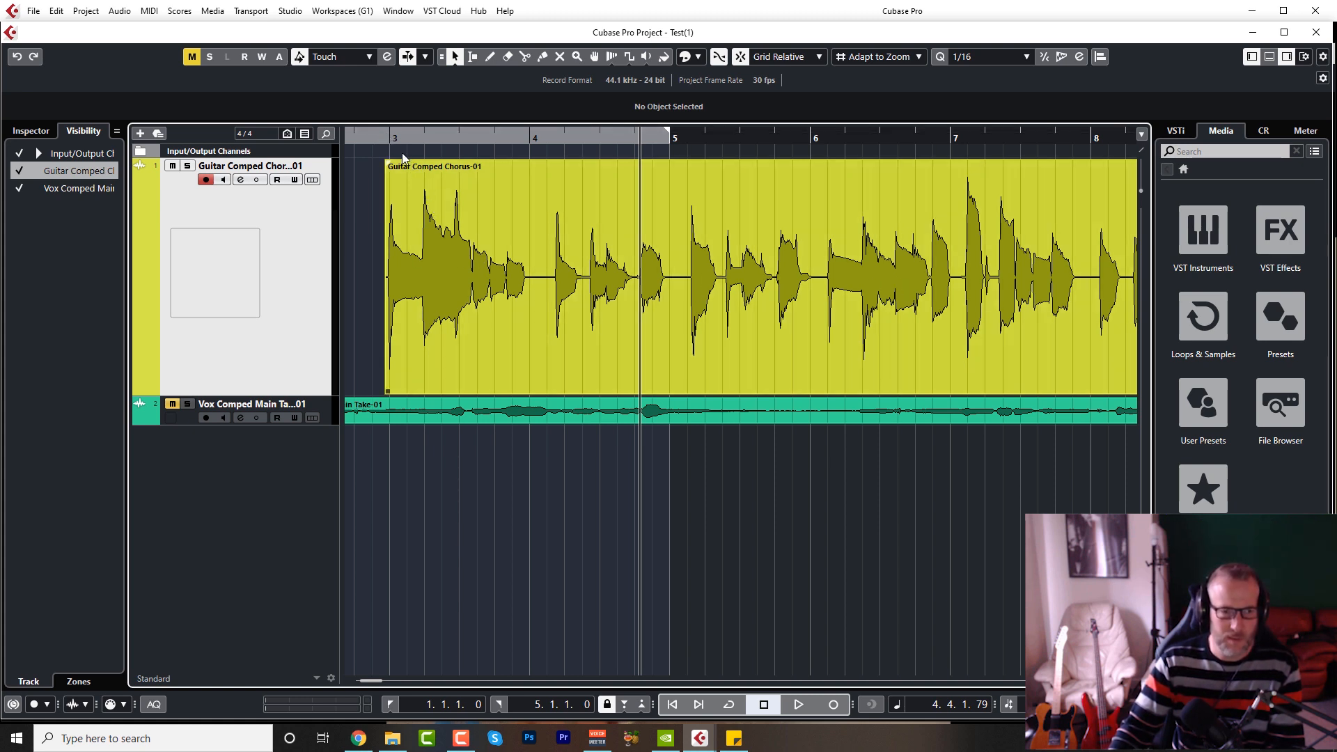
- Try resizing the guitar event from its start, extending it back to 2.2.2.89 and trimming it to 2.3.4.90
{"action": "left_click_drag", "start_coordinate": [383, 139], "coordinate": [393, 170]}
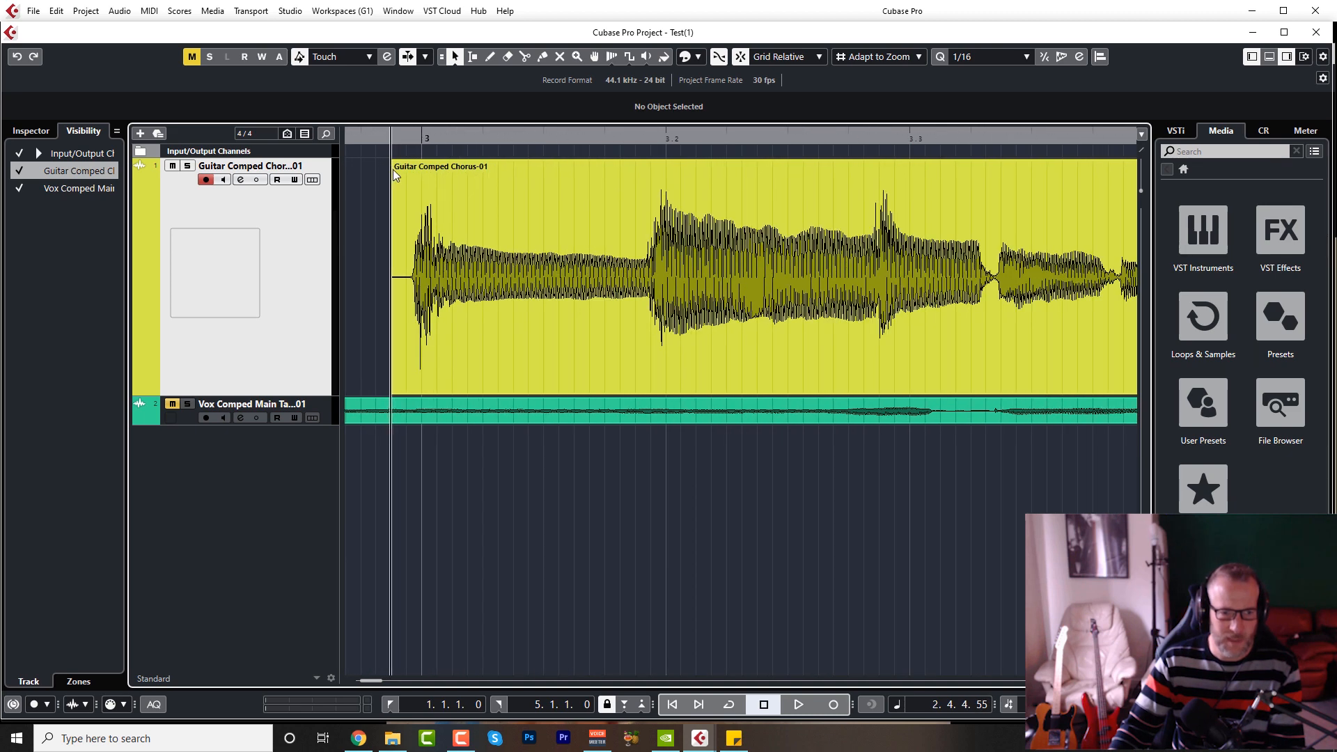
{"action": "left_click_drag", "start_coordinate": [395, 390], "coordinate": [792, 399]}
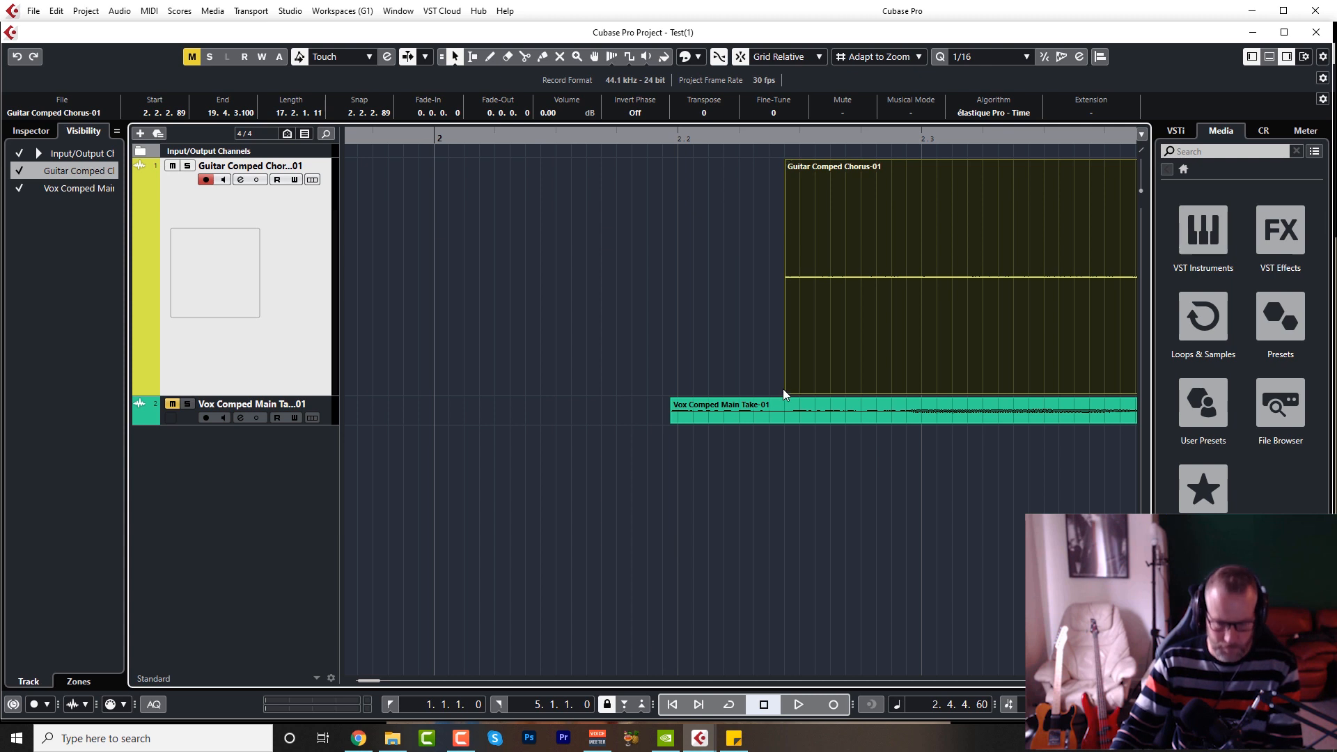
{"action": "key", "text": "g"}
{"action": "key", "text": "g"}
{"action": "key", "text": "g"}
{"action": "key", "text": "g"}
{"action": "key", "text": "g"}
{"action": "key", "text": "g"}
{"action": "key", "text": "g"}
{"action": "key", "text": "g"}
{"action": "key", "text": "g"}
{"action": "key", "text": "g"}
{"action": "key", "text": "g"}
{"action": "key", "text": "g"}
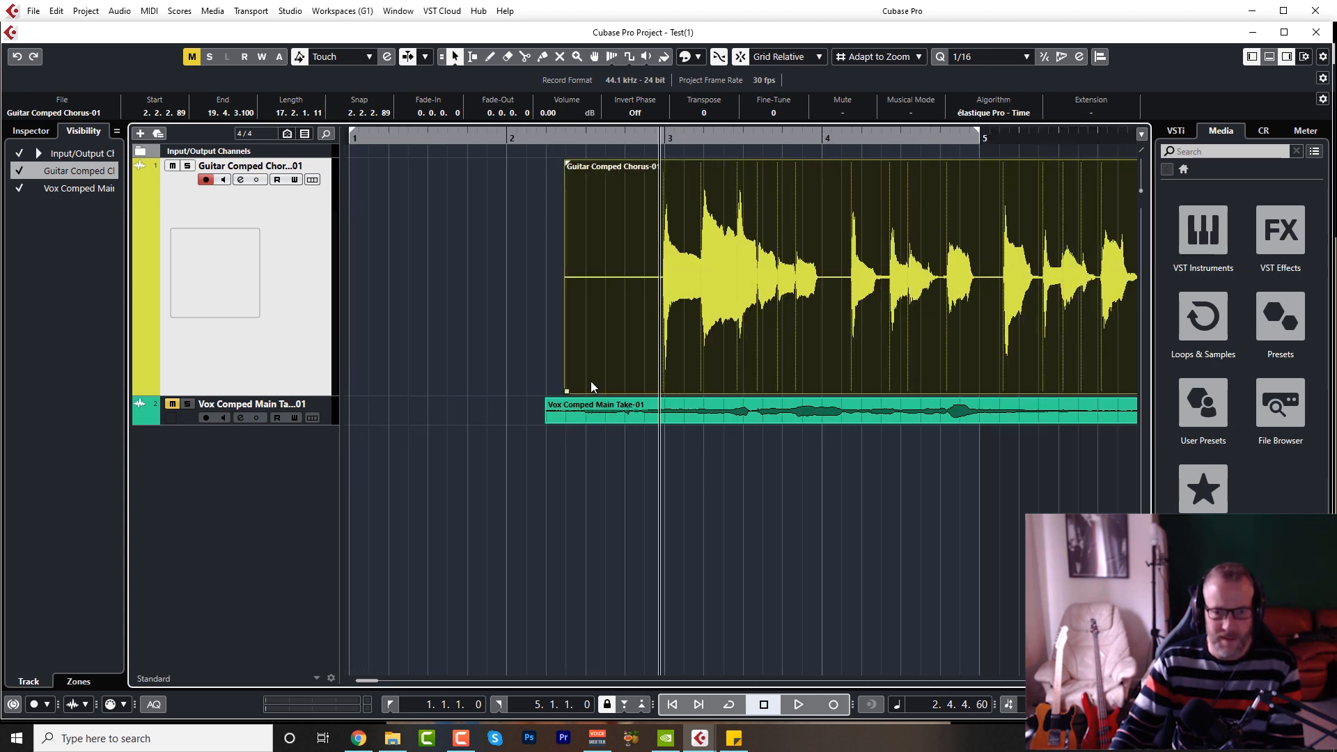
{"action": "left_click_drag", "start_coordinate": [565, 391], "coordinate": [622, 392]}
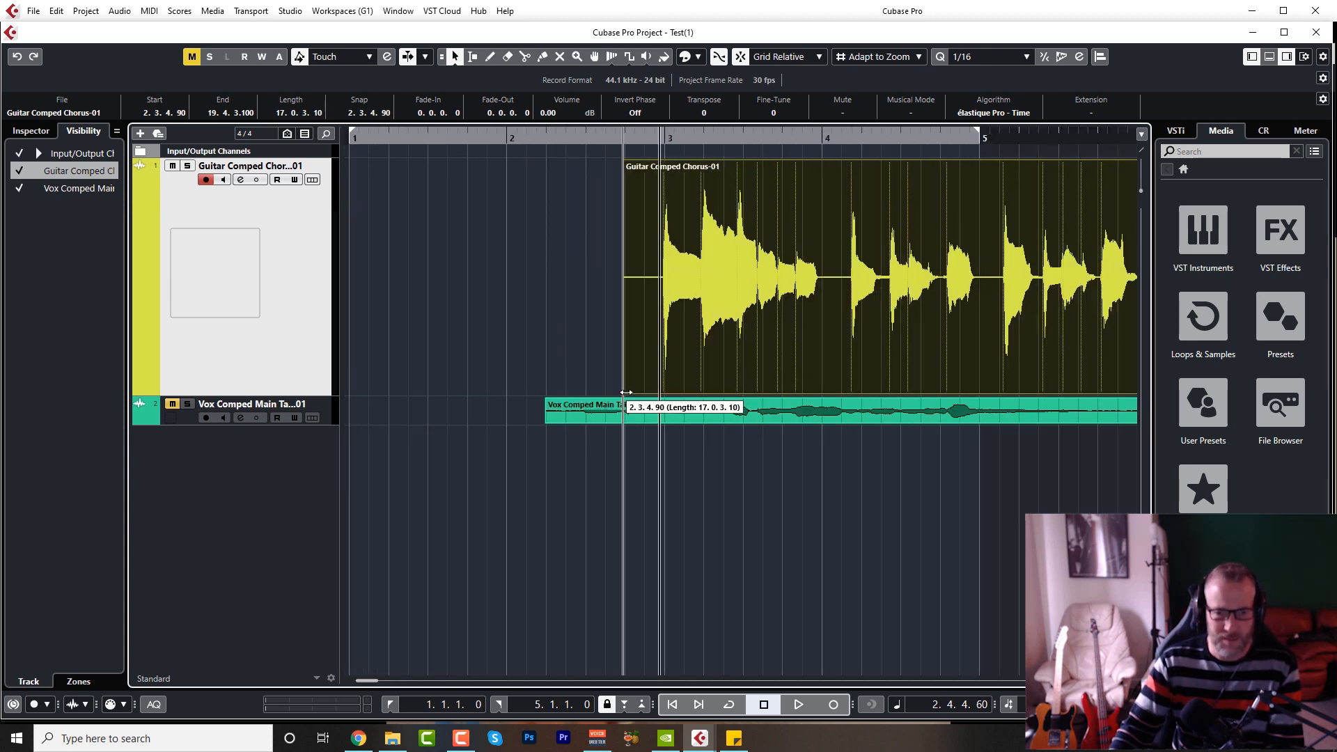
{"action": "left_click", "coordinate": [606, 235]}
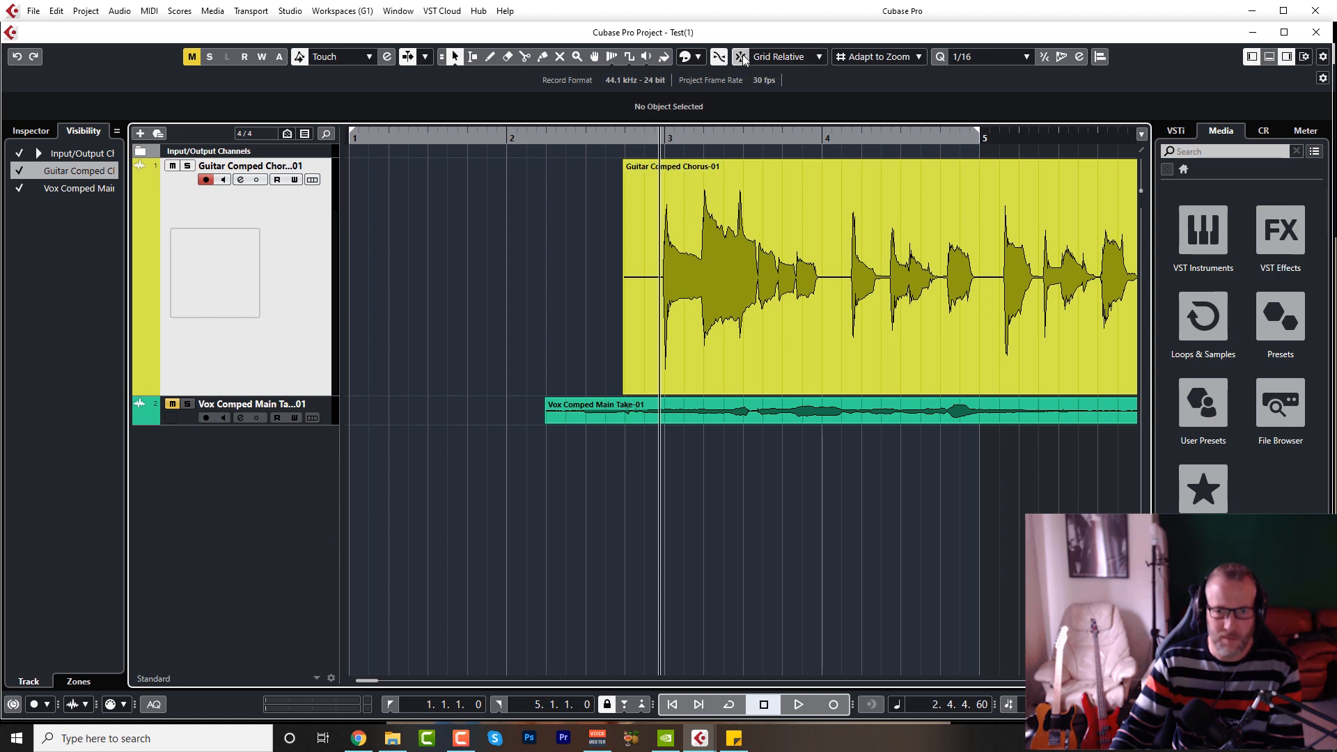
- Trim the silence before the guitar's first note so that the event starts at 2.4.4.101
{"action": "left_click_drag", "start_coordinate": [647, 135], "coordinate": [599, 332]}
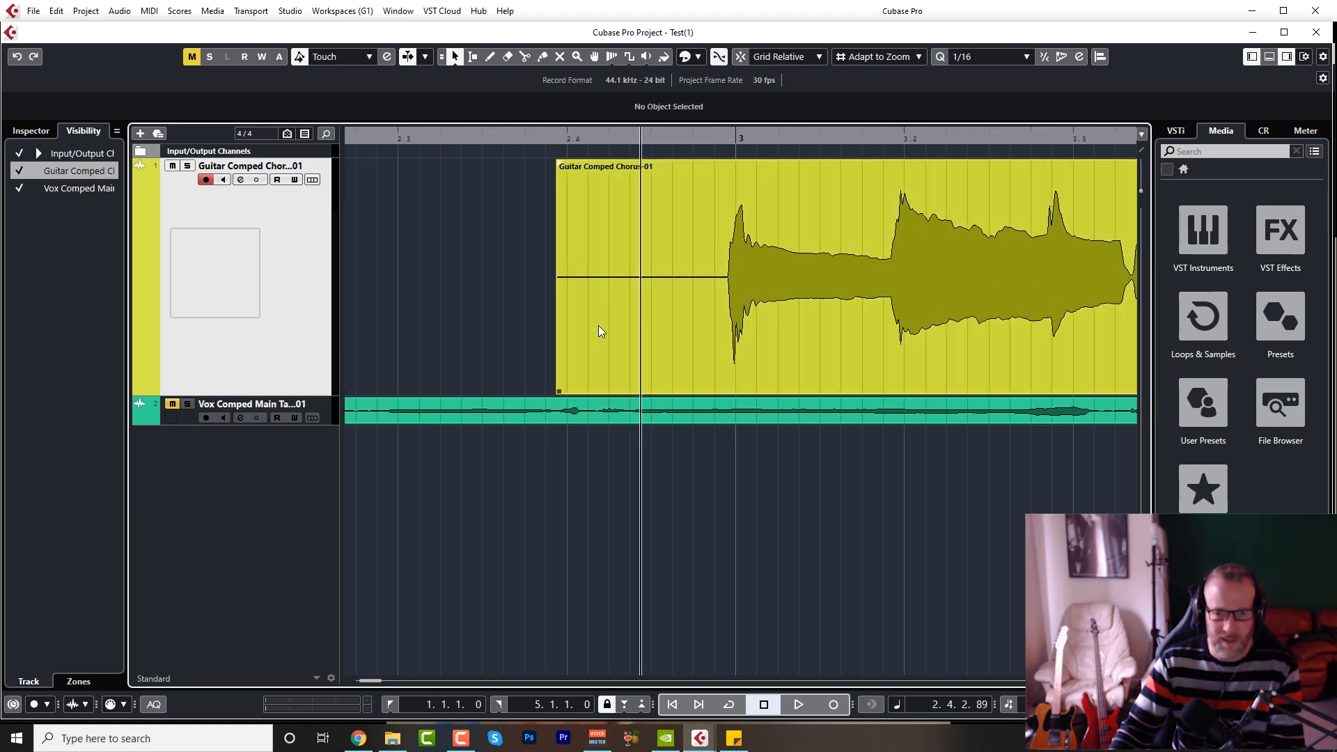
{"action": "left_click_drag", "start_coordinate": [556, 392], "coordinate": [726, 392]}
{"action": "left_click_drag", "start_coordinate": [713, 135], "coordinate": [707, 180]}
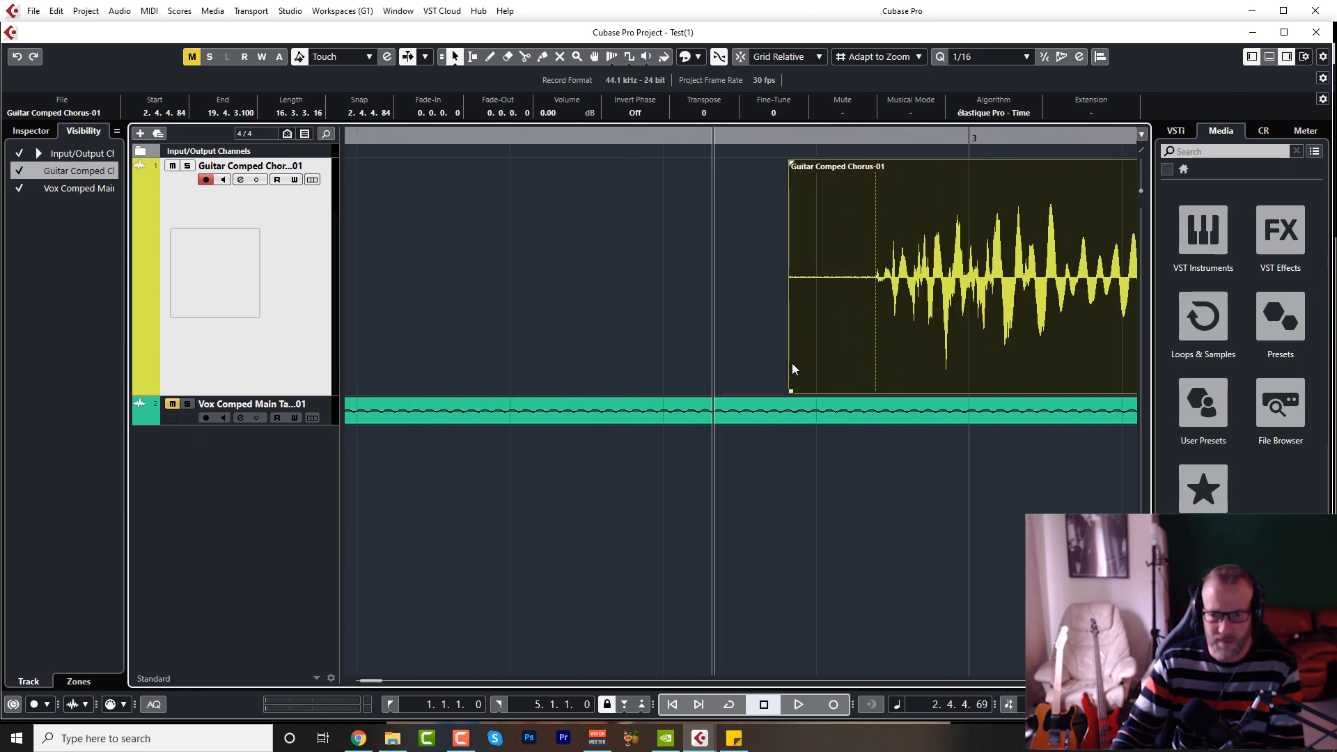
{"action": "left_click_drag", "start_coordinate": [789, 391], "coordinate": [877, 392]}
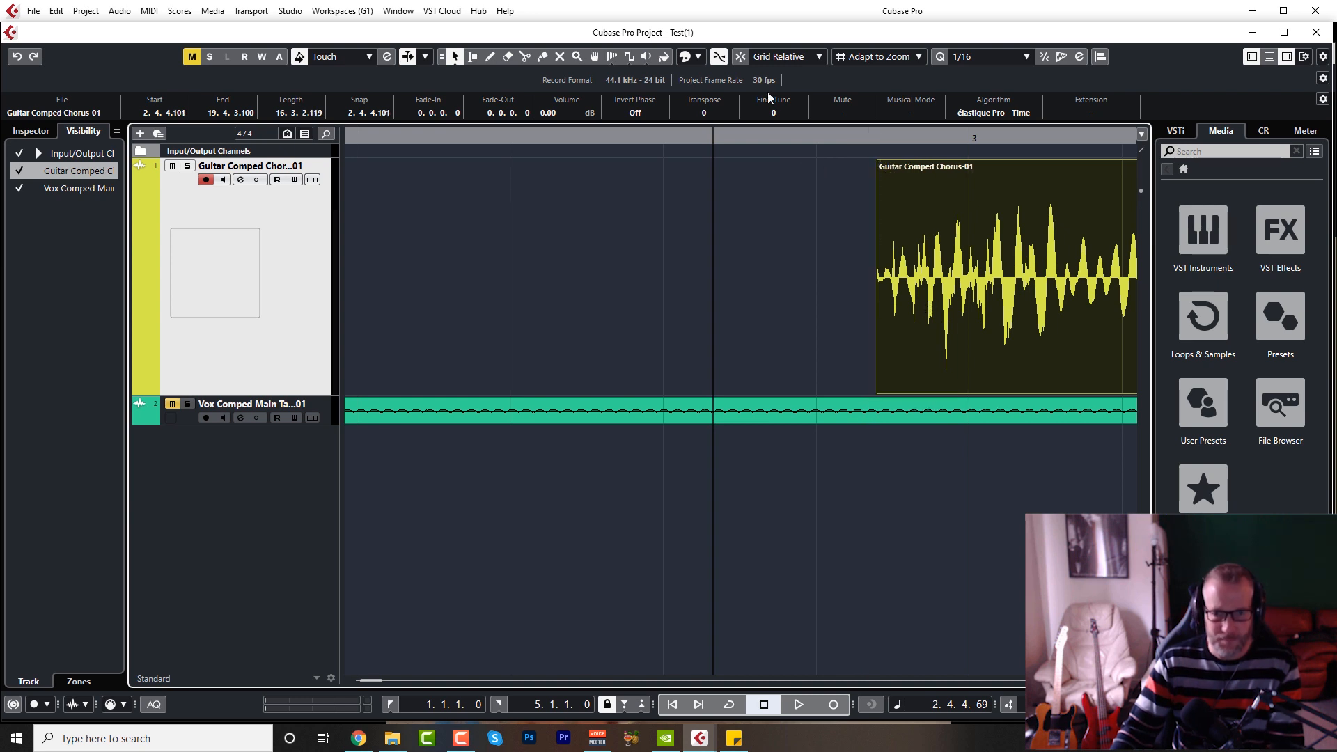
- Turn on snapping with the Grid type and move the guitar event to start at 1.1.1.0
{"action": "left_click", "coordinate": [746, 62]}
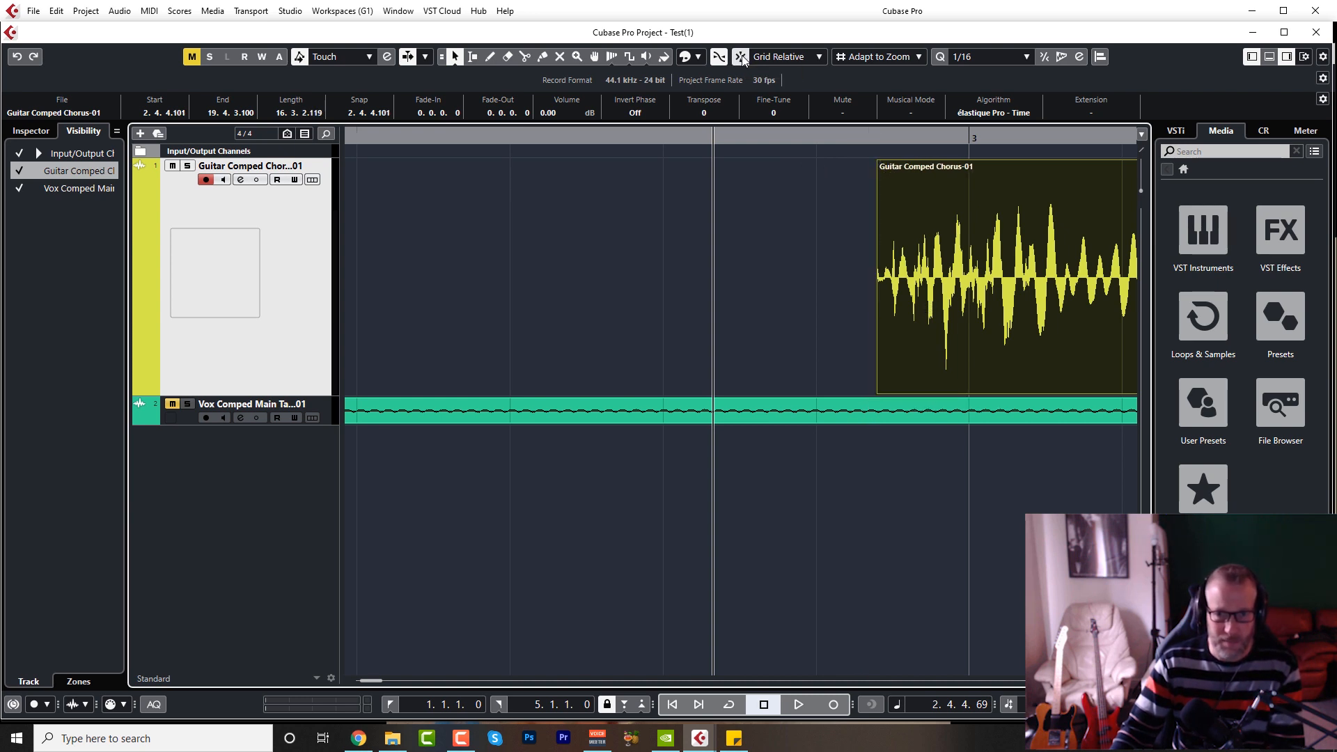
{"action": "left_click", "coordinate": [780, 56]}
{"action": "left_click", "coordinate": [784, 71]}
{"action": "left_click_drag", "start_coordinate": [932, 263], "coordinate": [387, 264]}
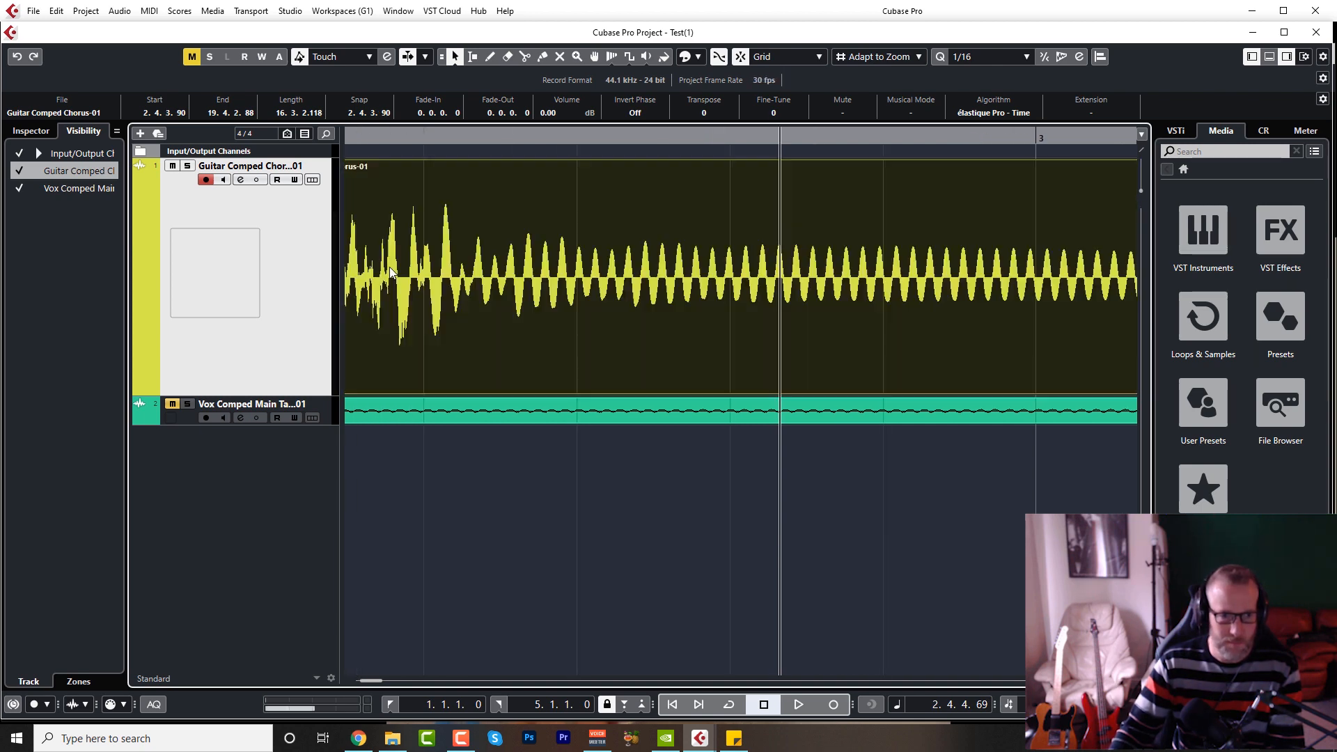
{"action": "key", "text": "g"}
{"action": "key", "text": "g"}
{"action": "key", "text": "g"}
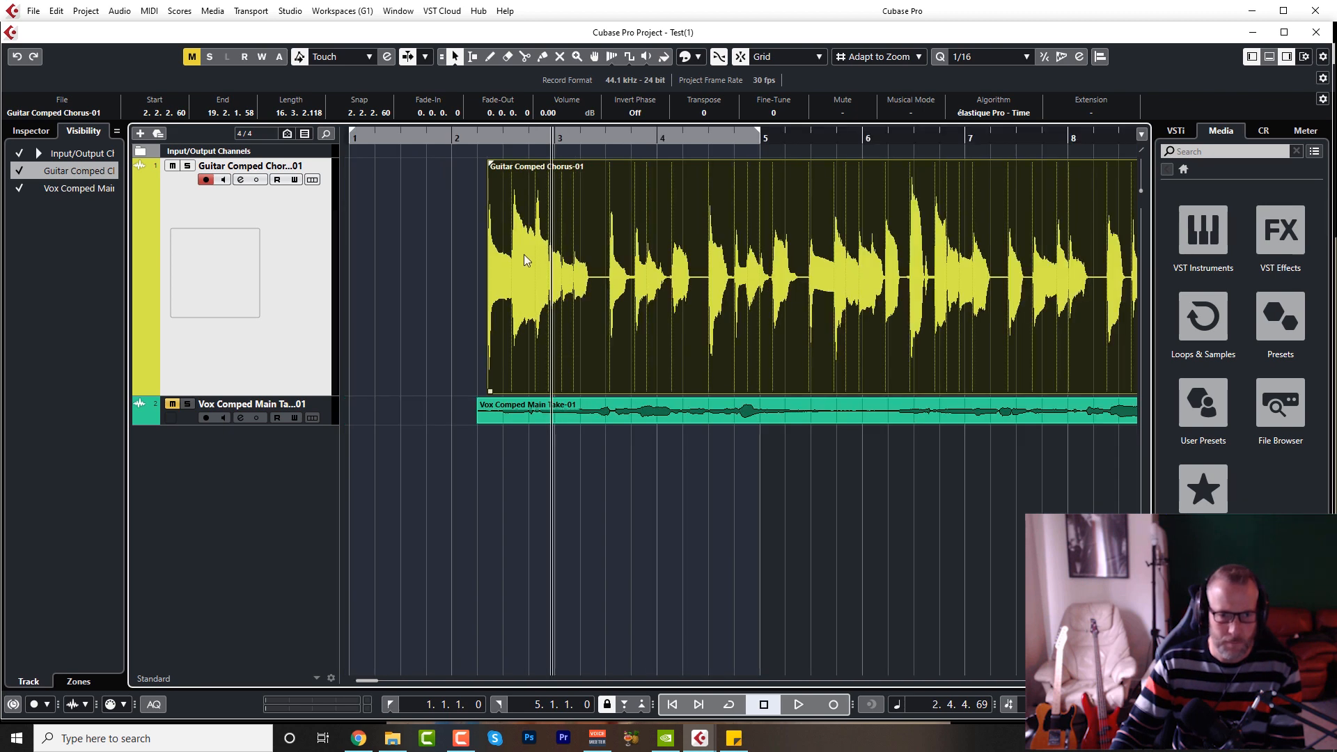
{"action": "left_click_drag", "start_coordinate": [526, 260], "coordinate": [357, 258]}
- Put the playhead at bar 1, select the guitar track and play its opening briefly
{"action": "left_click", "coordinate": [351, 134]}
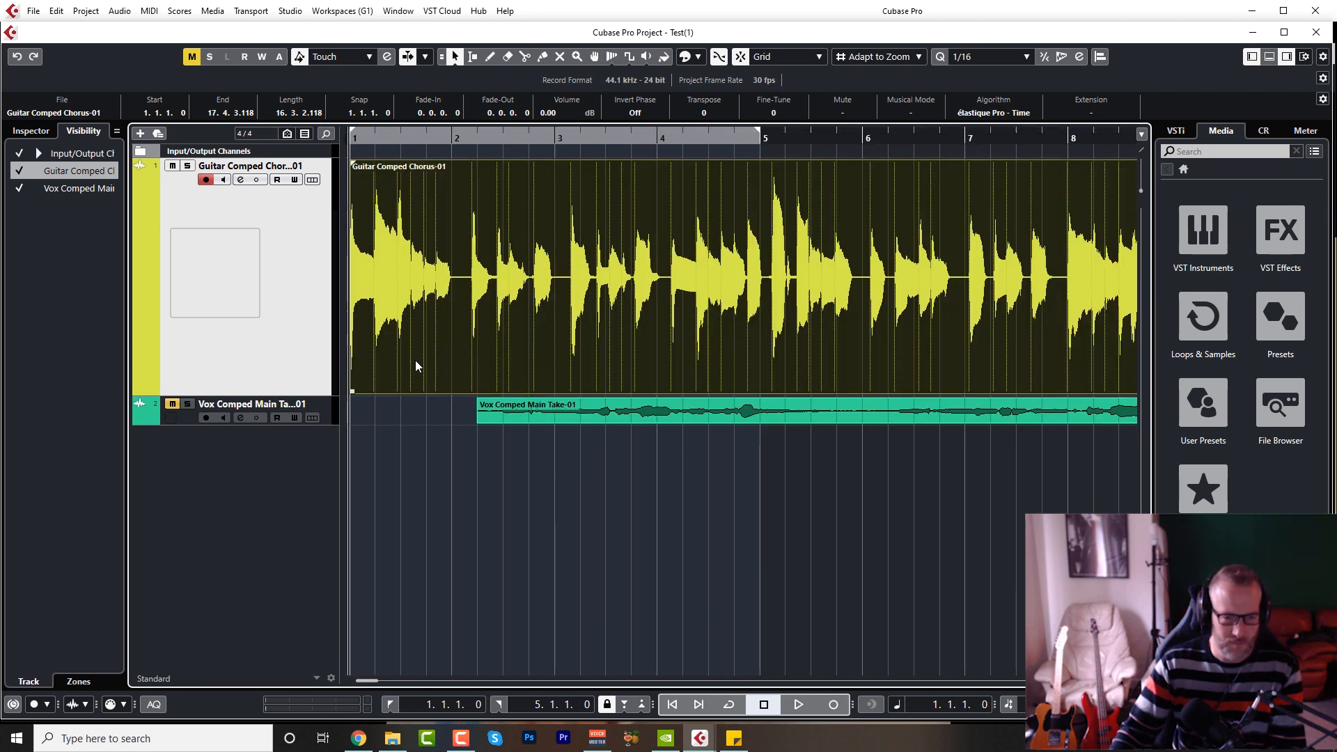
{"action": "left_click", "coordinate": [190, 415]}
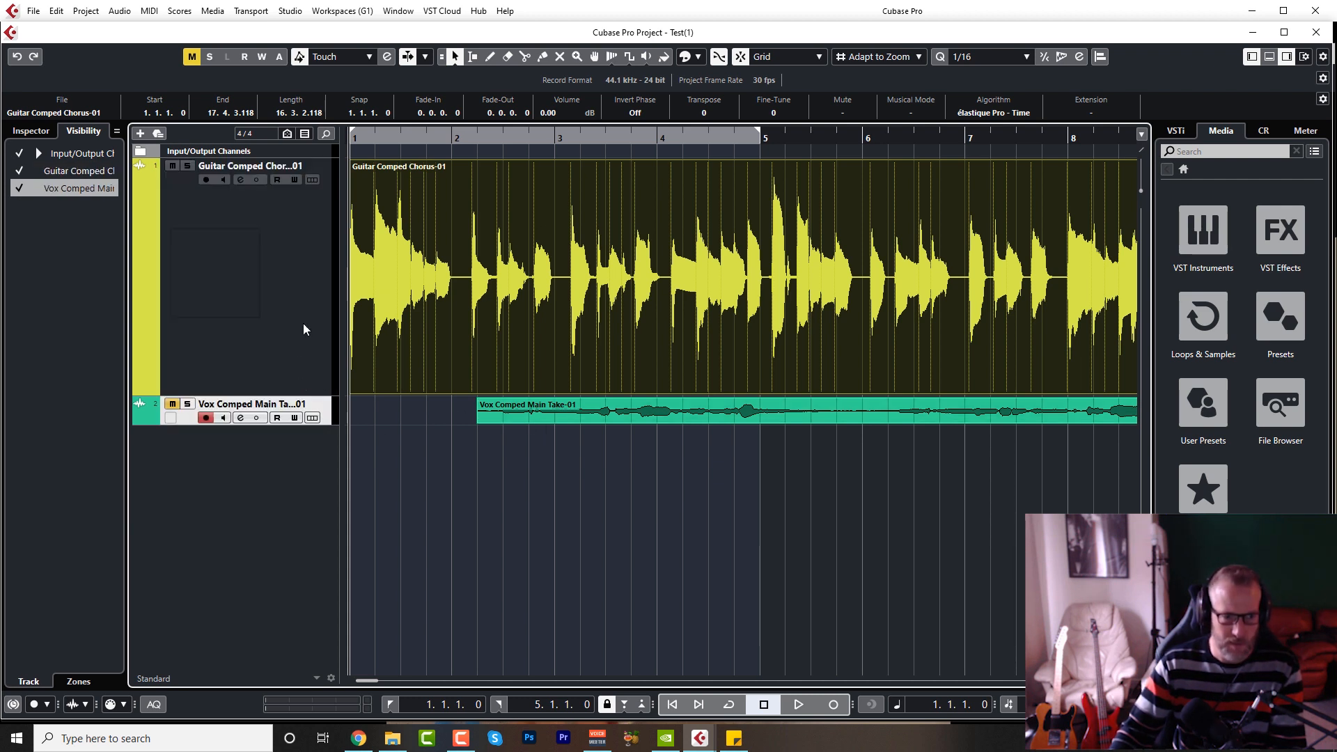
{"action": "left_click", "coordinate": [298, 302]}
{"action": "key", "text": "space"}
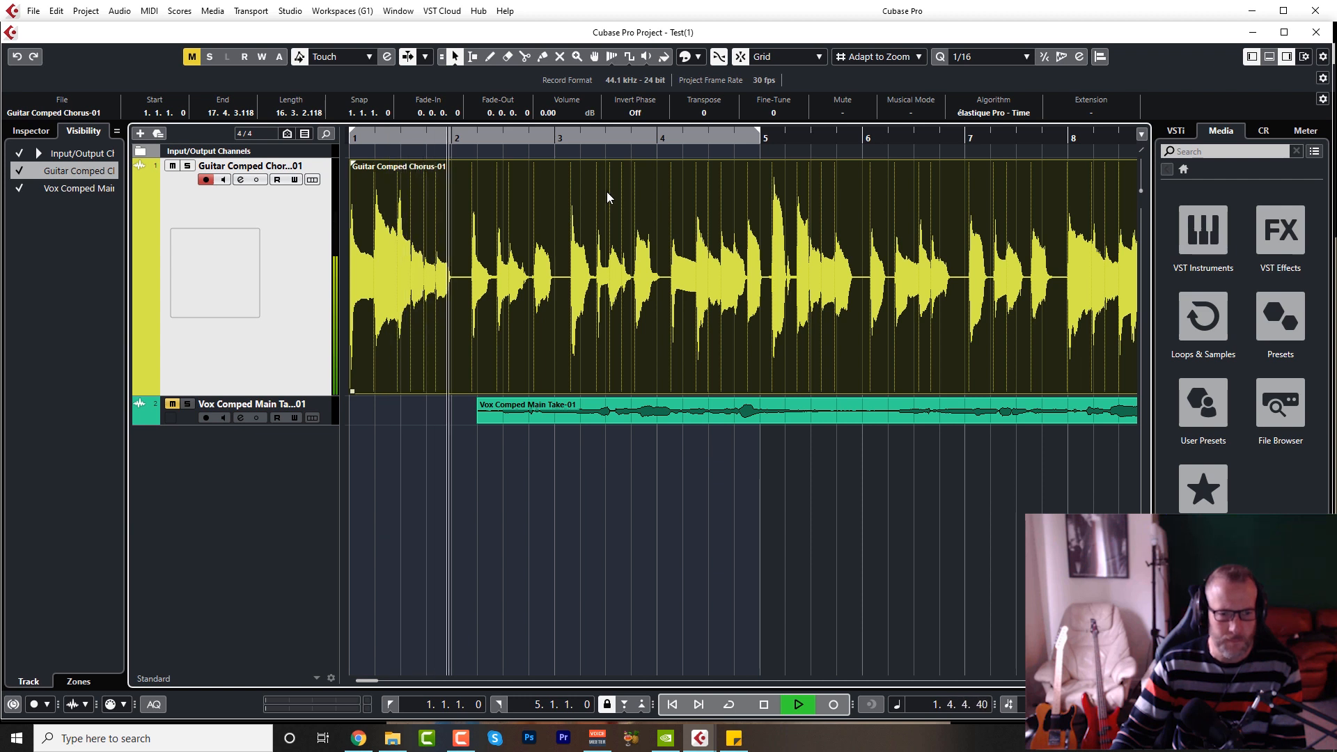
{"action": "key", "text": "space"}
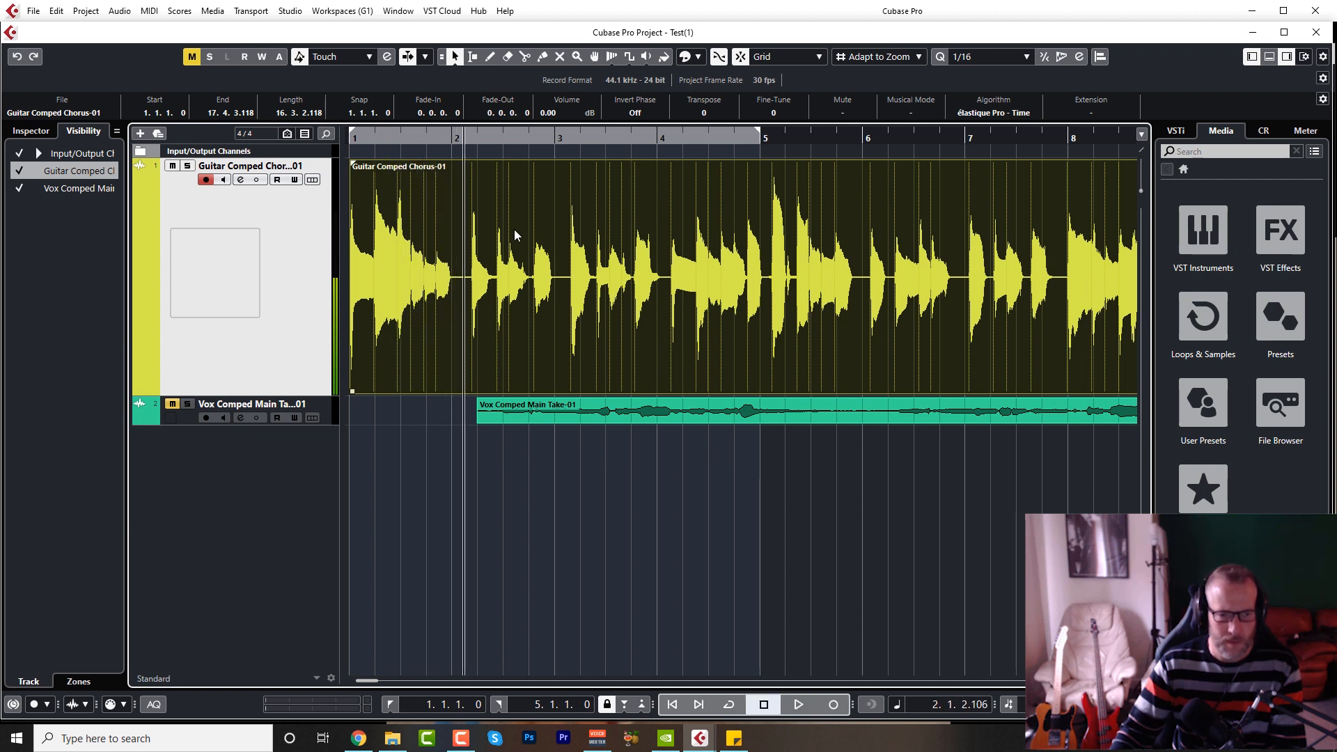
- Inspect the guitar waveform of the first bar up close and play it back from 1.1.1.0
{"action": "left_click", "coordinate": [368, 153]}
{"action": "mouse_move", "coordinate": [353, 138]}
{"action": "left_mouse_down"}
{"action": "mouse_move", "coordinate": [358, 181]}
{"action": "mouse_move", "coordinate": [365, 160]}
{"action": "left_mouse_up"}
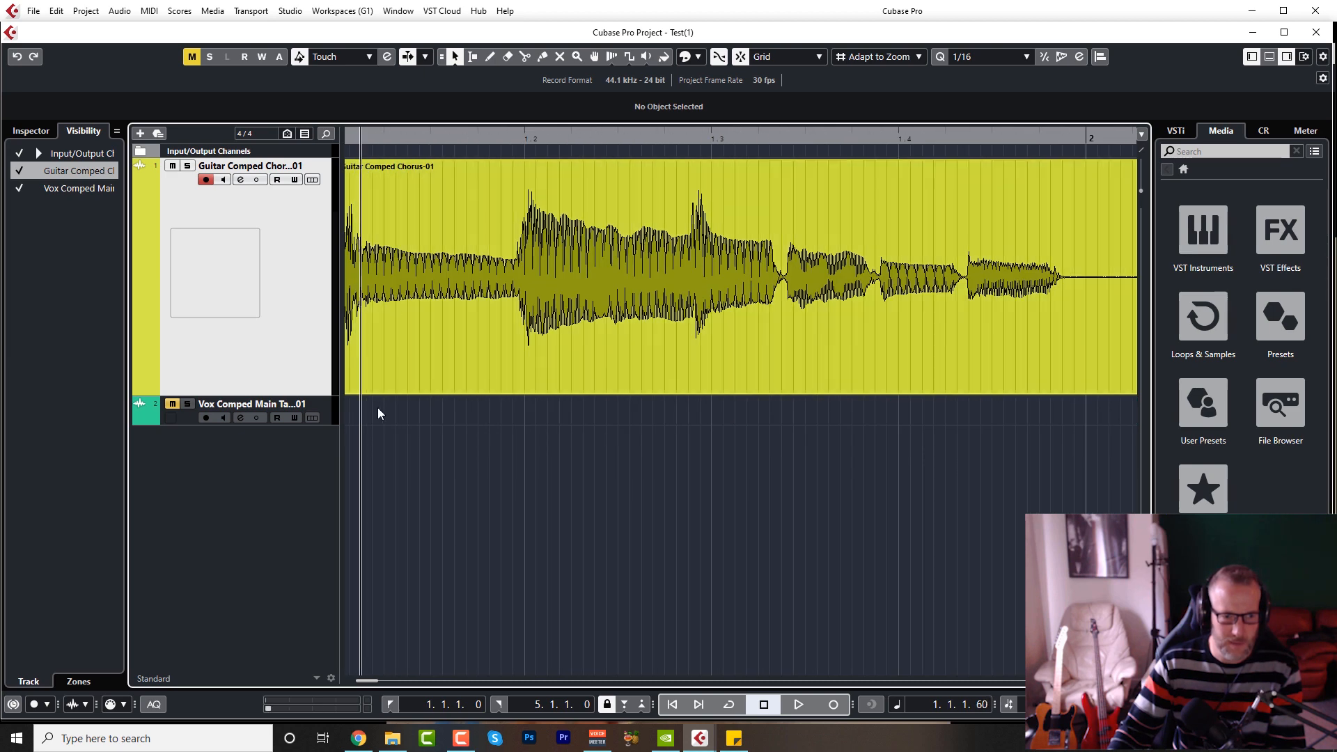
{"action": "scroll", "coordinate": [512, 436], "scroll_direction": "right", "scroll_amount": 4}
{"action": "scroll", "coordinate": [512, 442], "scroll_direction": "left", "scroll_amount": 4}
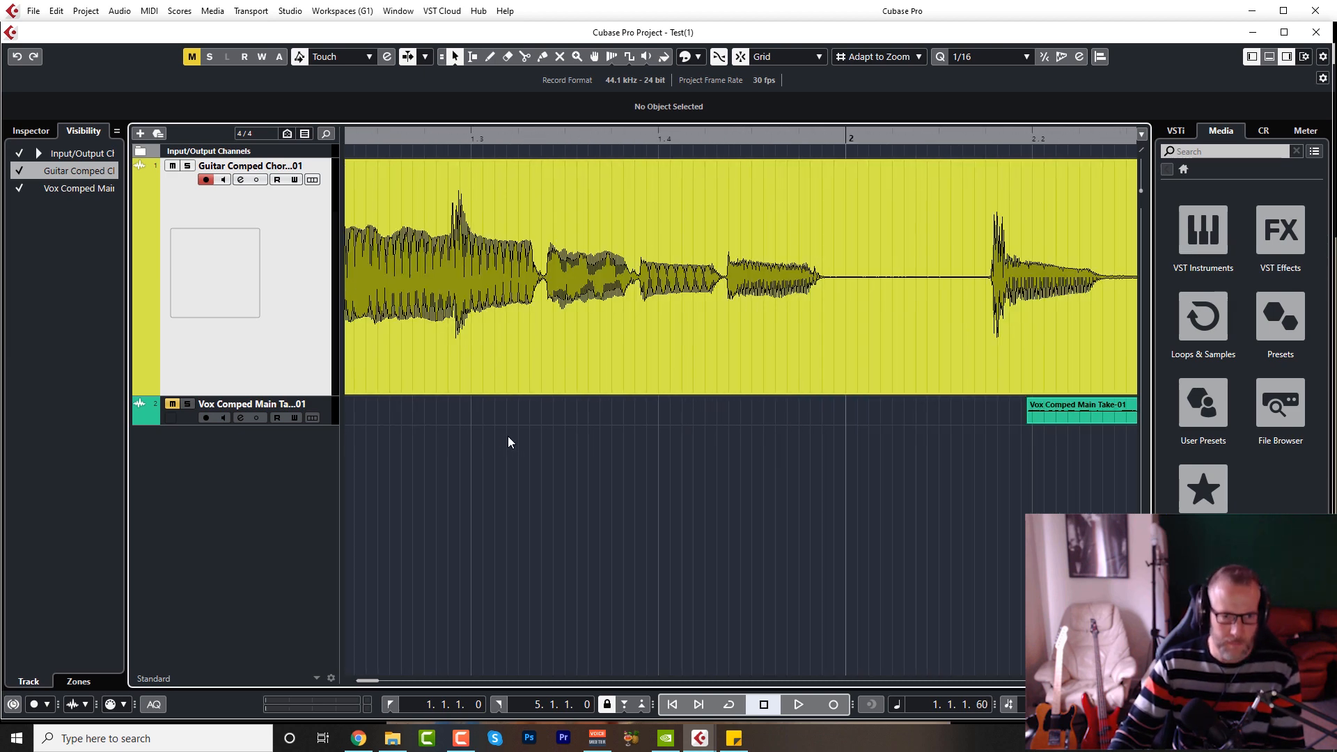
{"action": "left_click", "coordinate": [351, 138]}
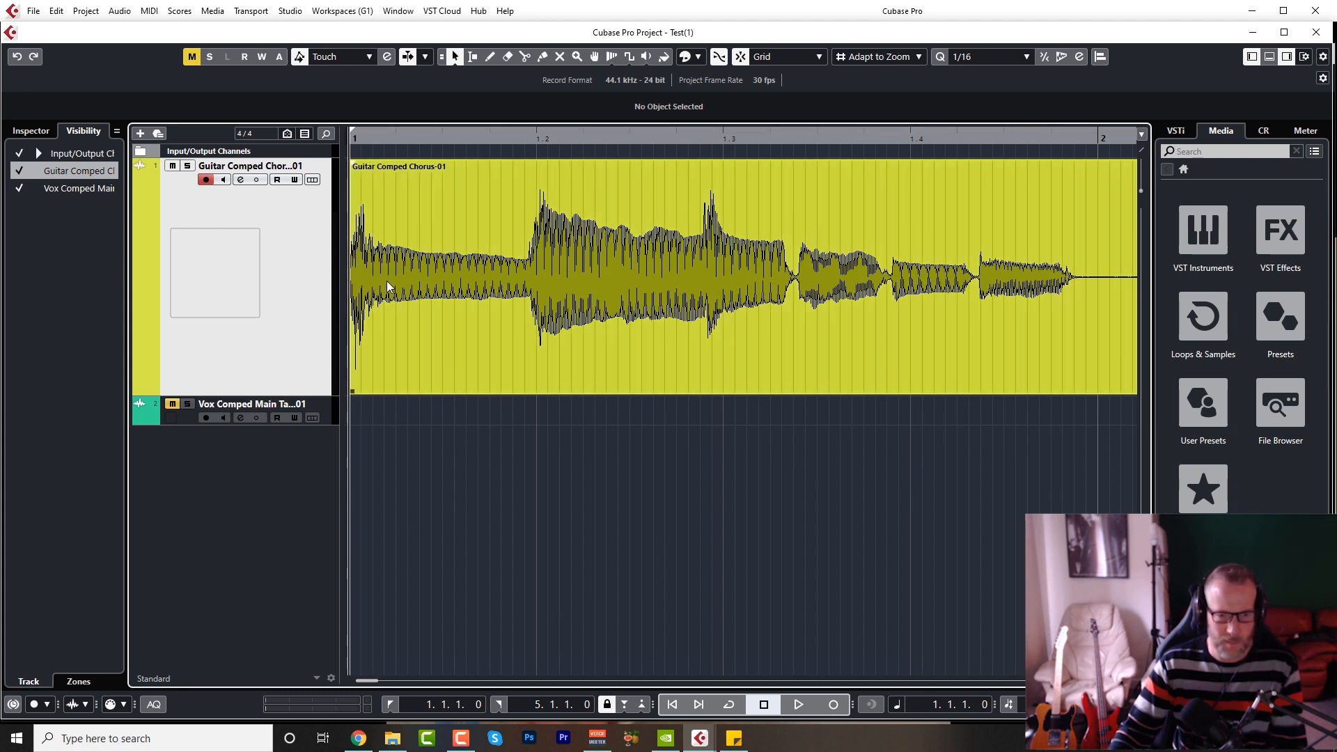
{"action": "key", "text": "space"}
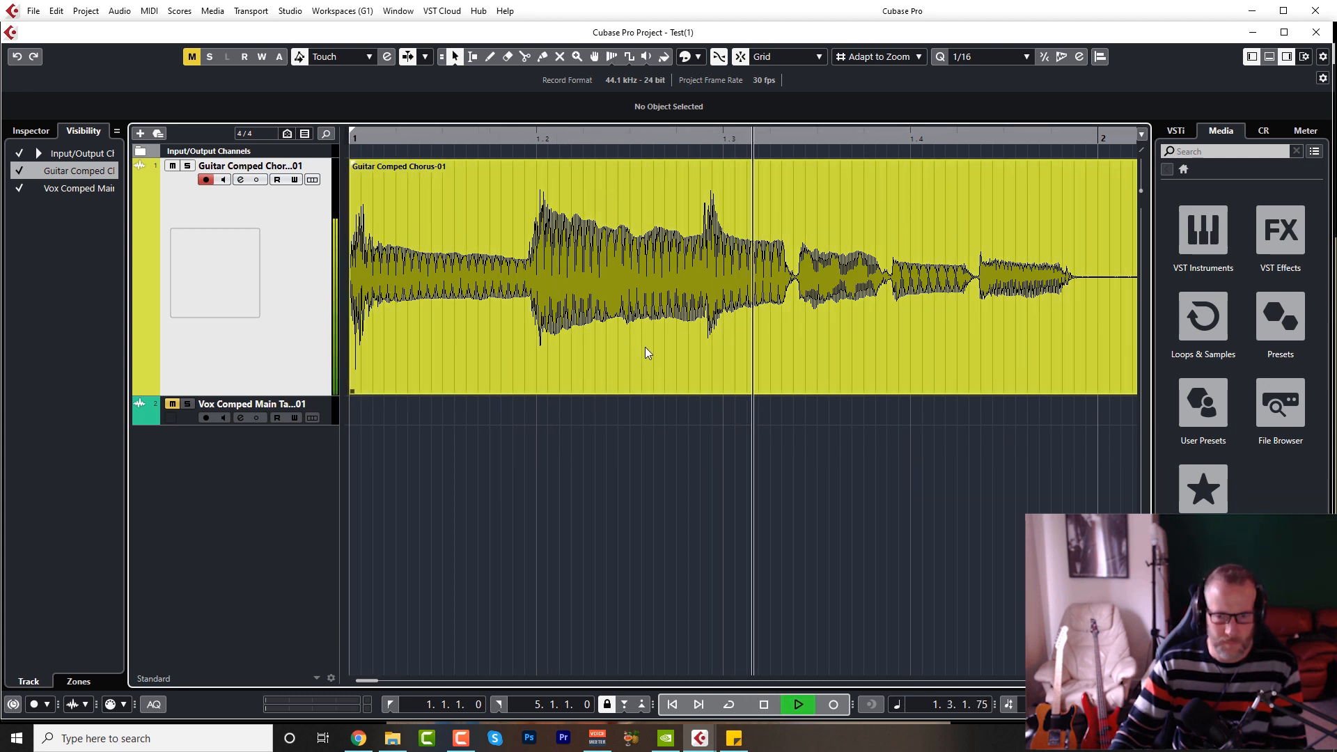
{"action": "key", "text": "space"}
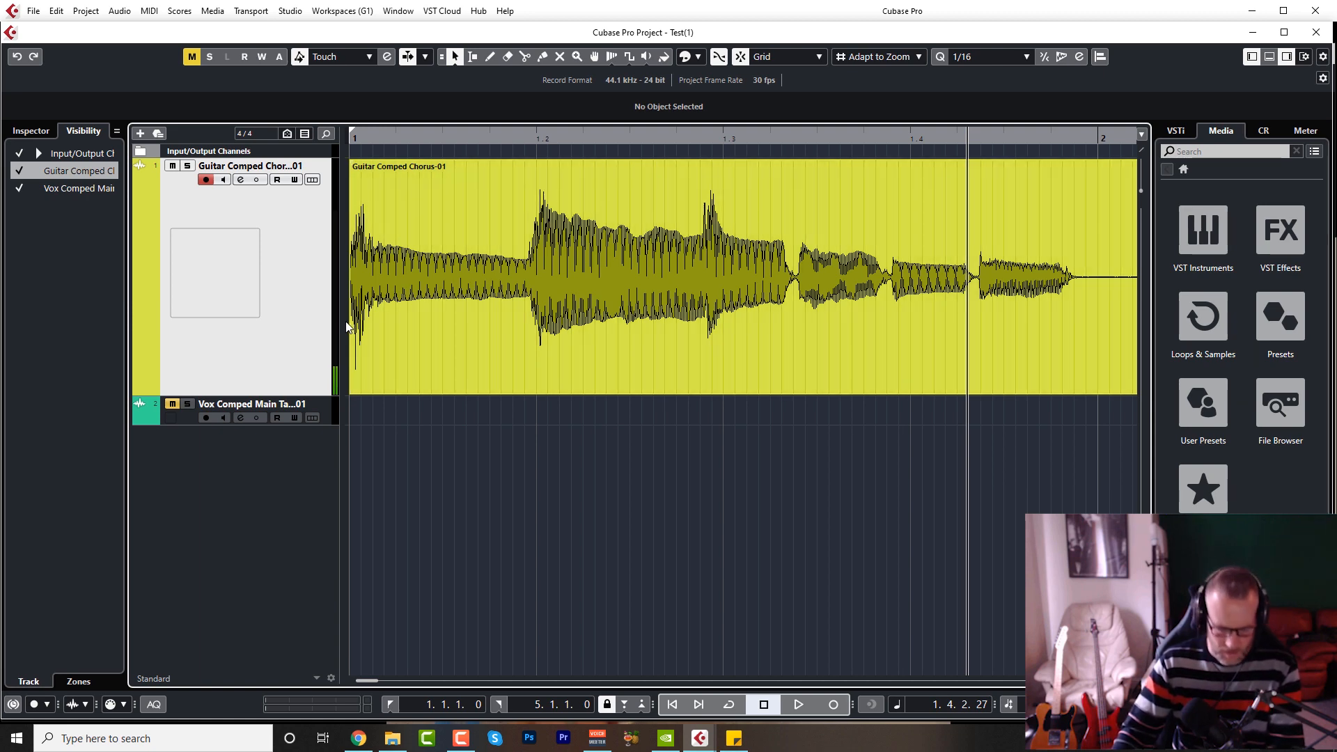
- Play the guitar event from bar 1 through its first four-bar phrase and stop where the phrase ends
{"action": "scroll", "coordinate": [362, 317], "scroll_direction": "down", "scroll_amount": 3}
{"action": "scroll", "coordinate": [339, 308], "scroll_direction": "down", "scroll_amount": 4}
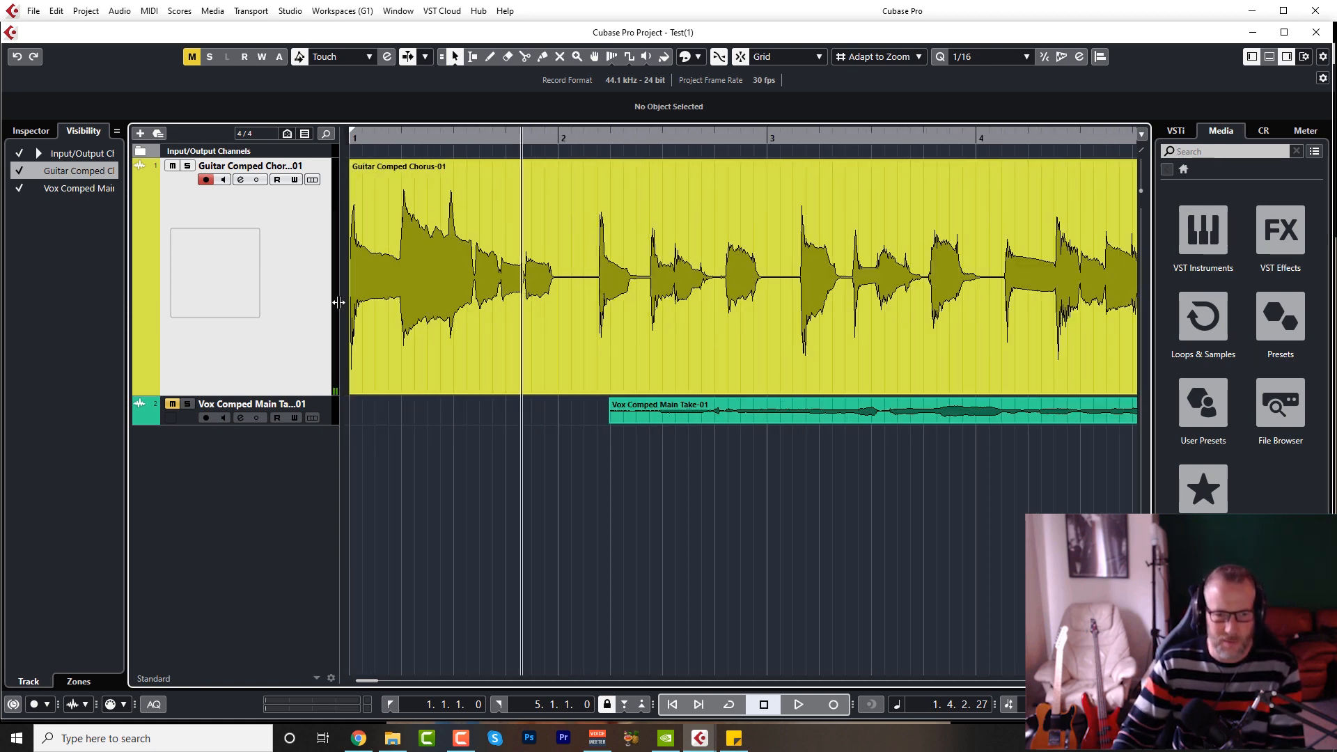
{"action": "scroll", "coordinate": [339, 309], "scroll_direction": "down", "scroll_amount": 1}
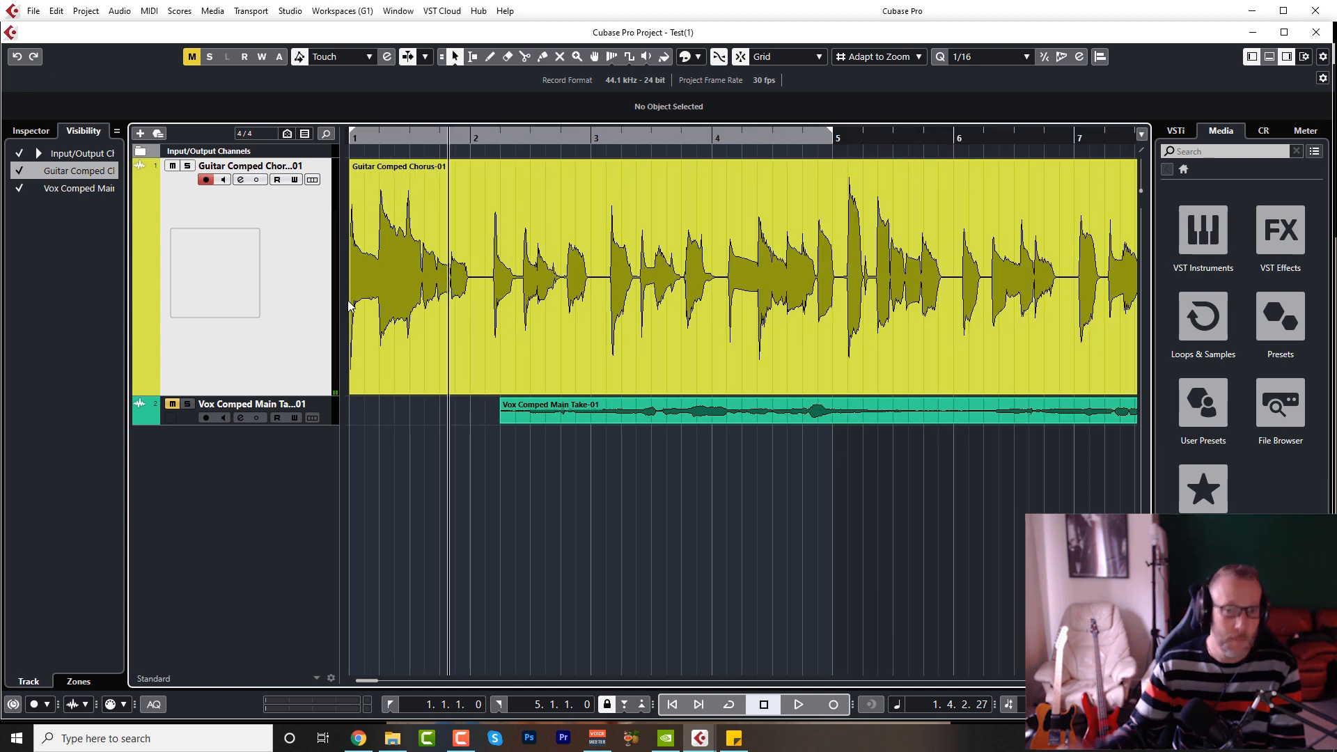
{"action": "left_click", "coordinate": [351, 140]}
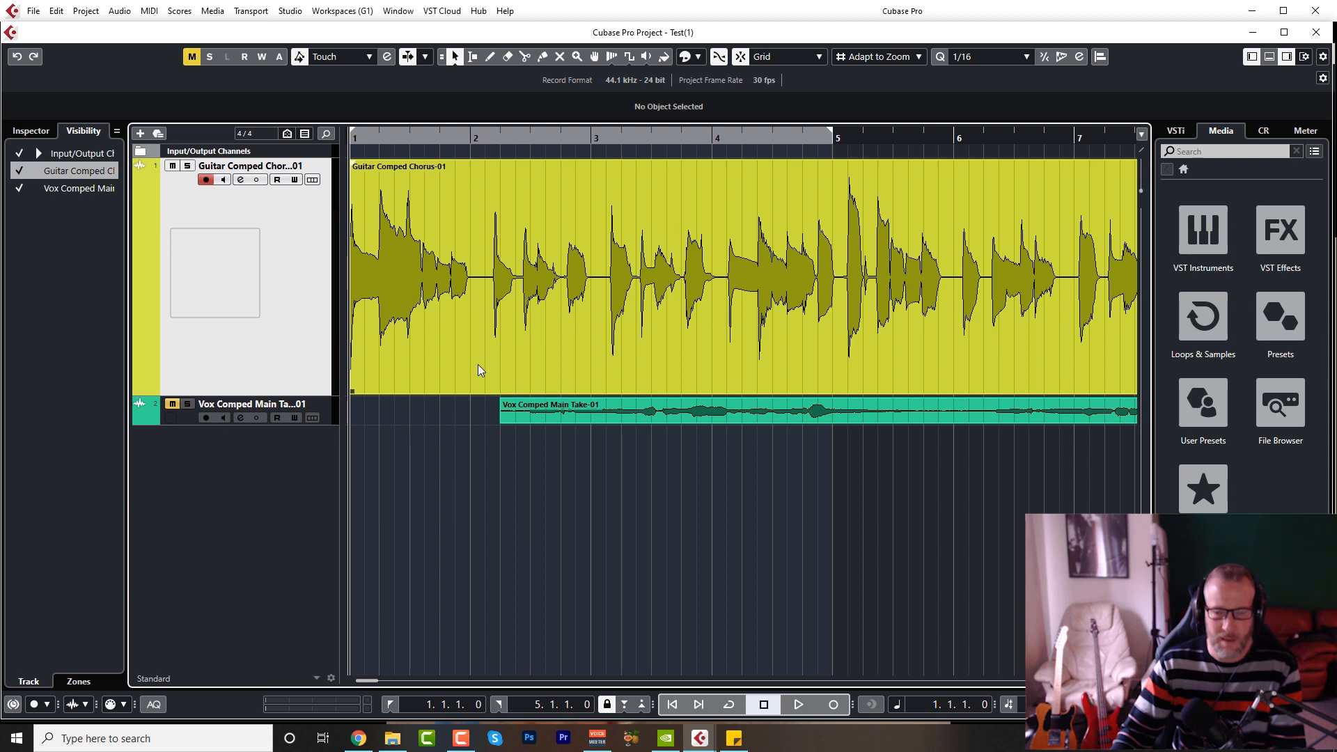
{"action": "key", "text": "space"}
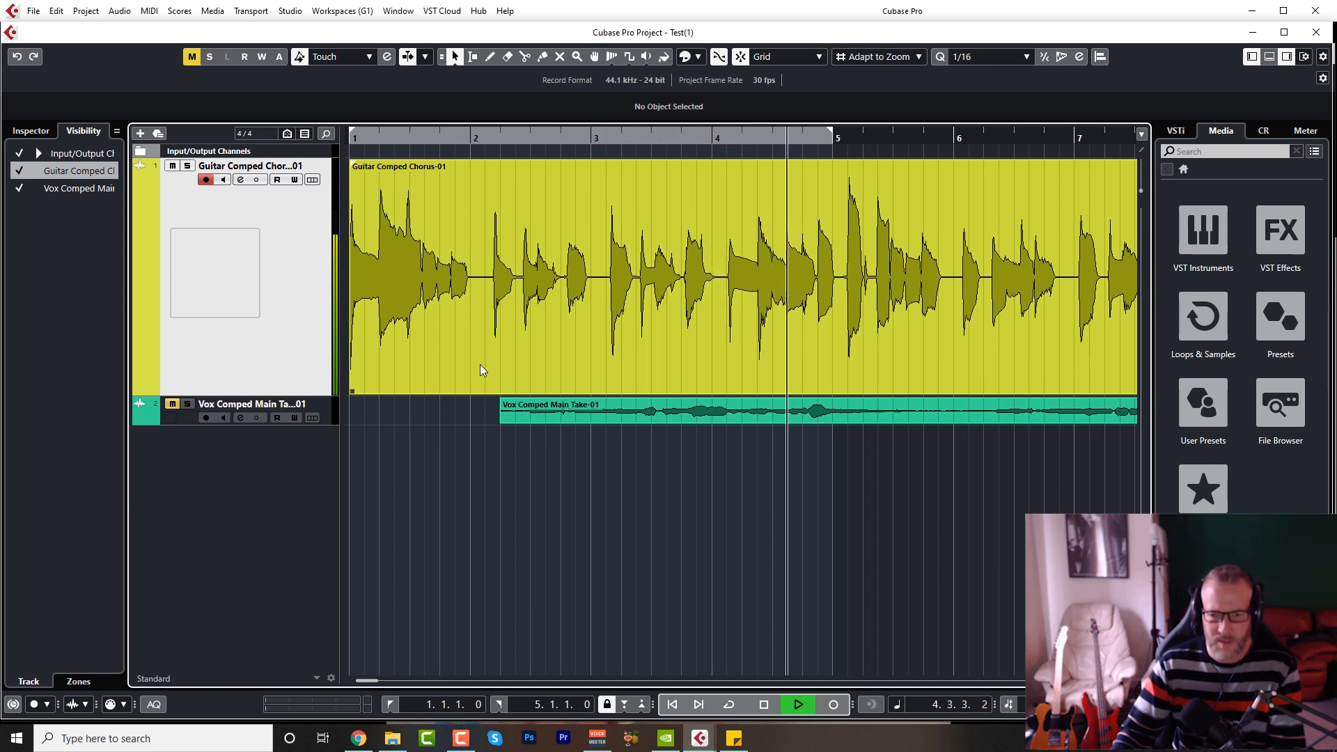
{"action": "key", "text": "space"}
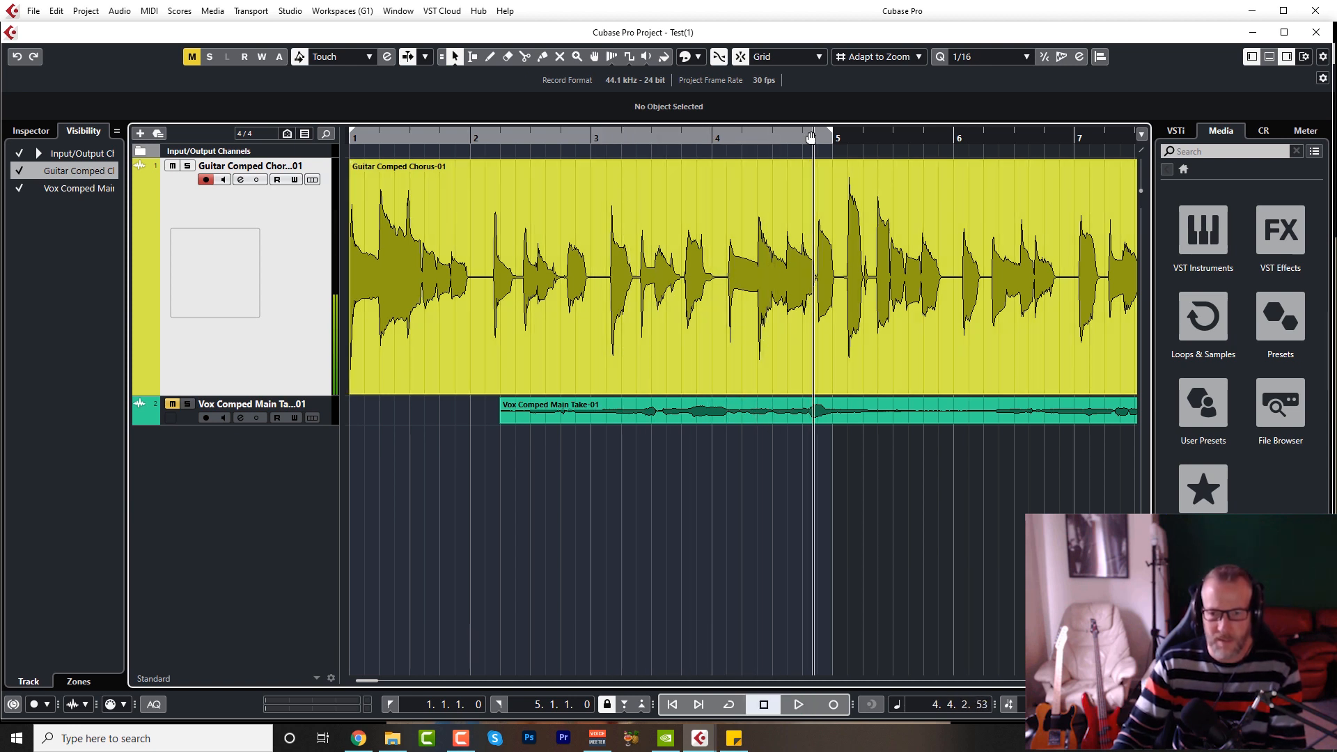
- Place the playhead at 4.4.3.0 and range-select the guitar event from 1.1.1.0 to that point
{"action": "left_click", "coordinate": [816, 143]}
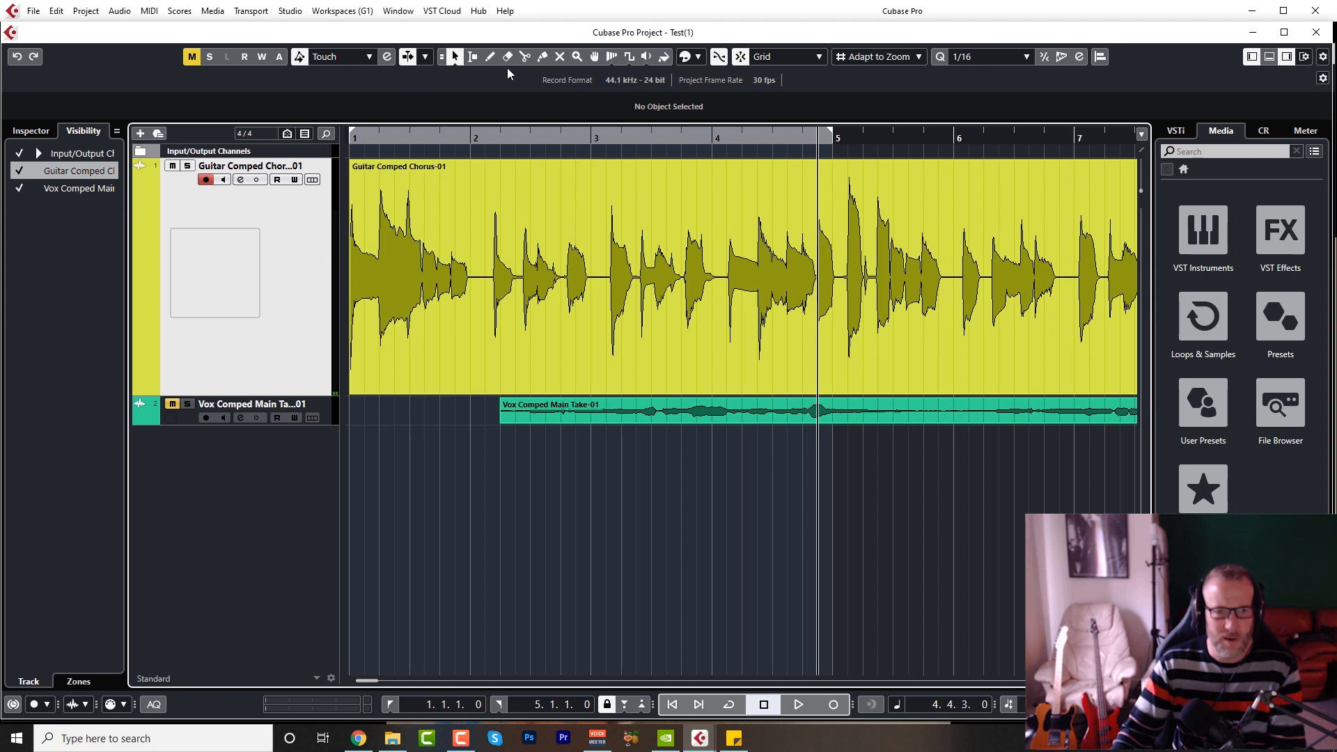
{"action": "left_click", "coordinate": [471, 57]}
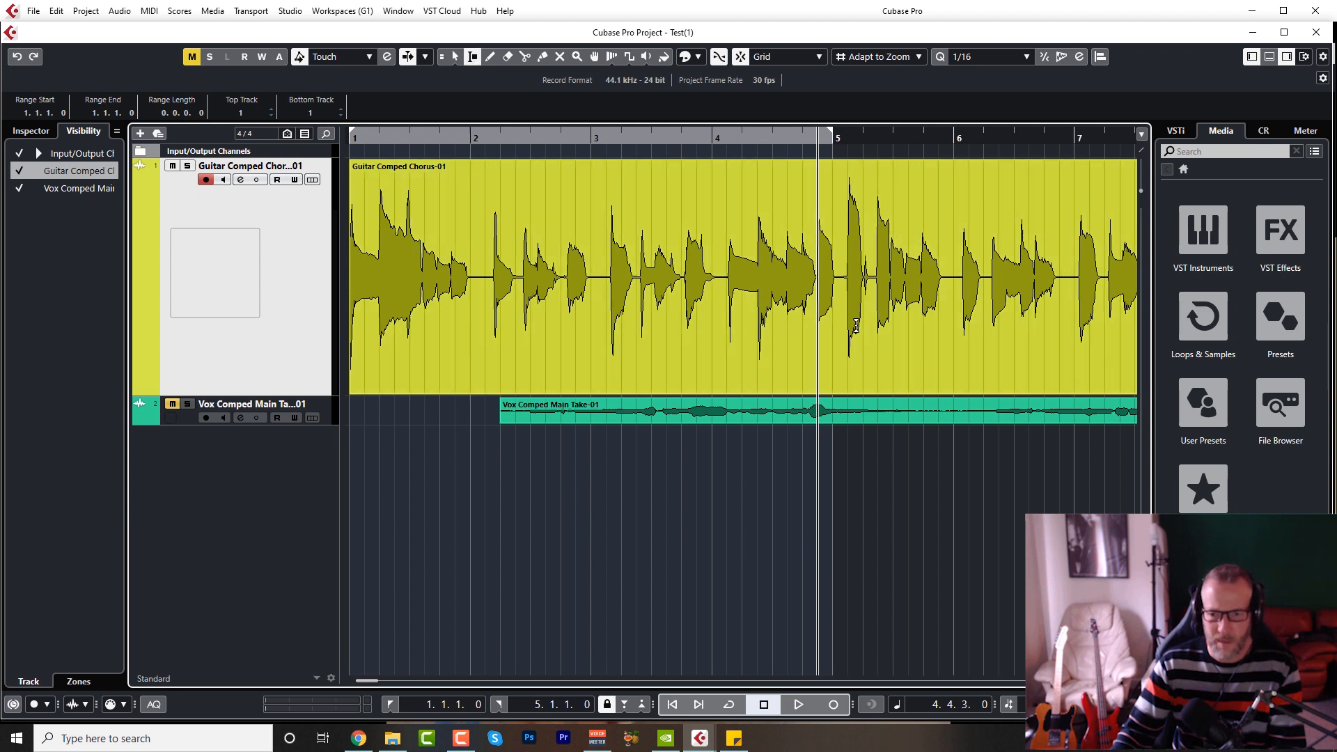
{"action": "left_click_drag", "start_coordinate": [817, 280], "coordinate": [293, 277]}
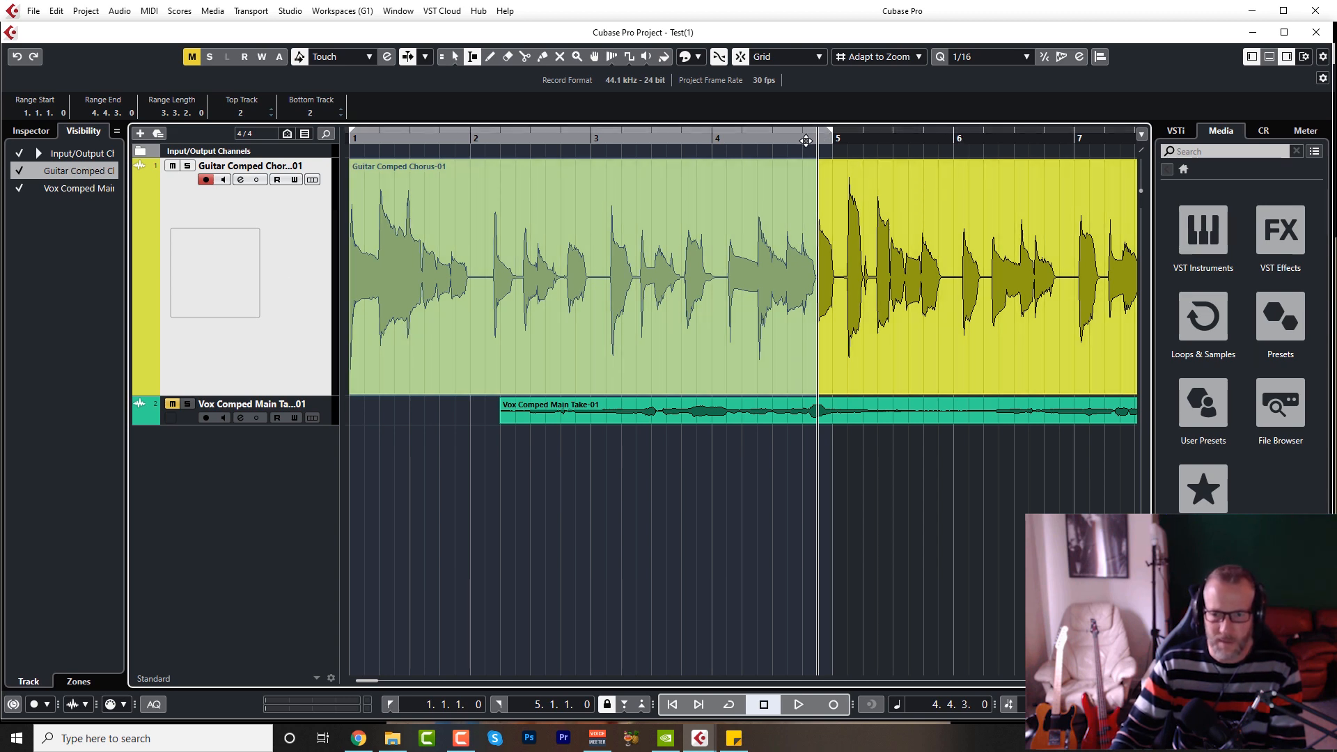
- Fine-tune the end of the range selection to 4.4.2.117, just before the next guitar note
{"action": "left_click_drag", "start_coordinate": [805, 139], "coordinate": [812, 210]}
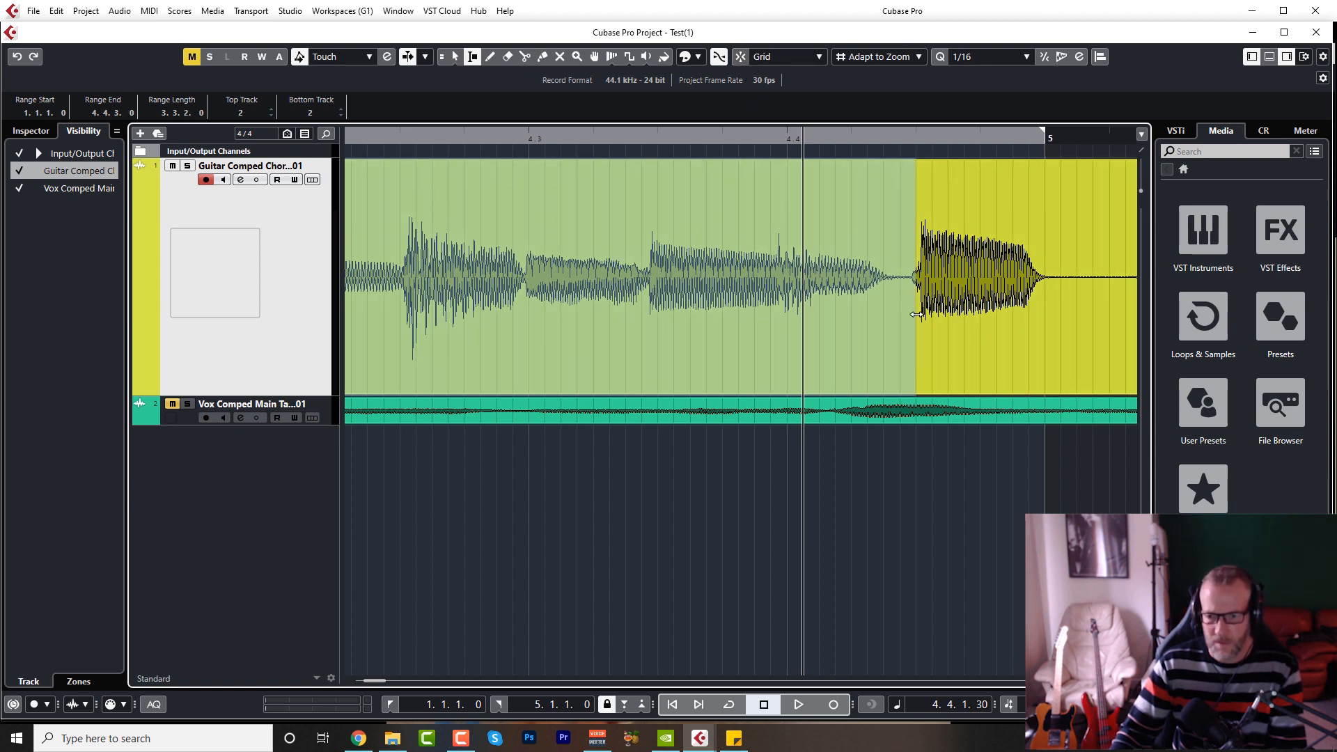
{"action": "left_click_drag", "start_coordinate": [916, 314], "coordinate": [911, 314]}
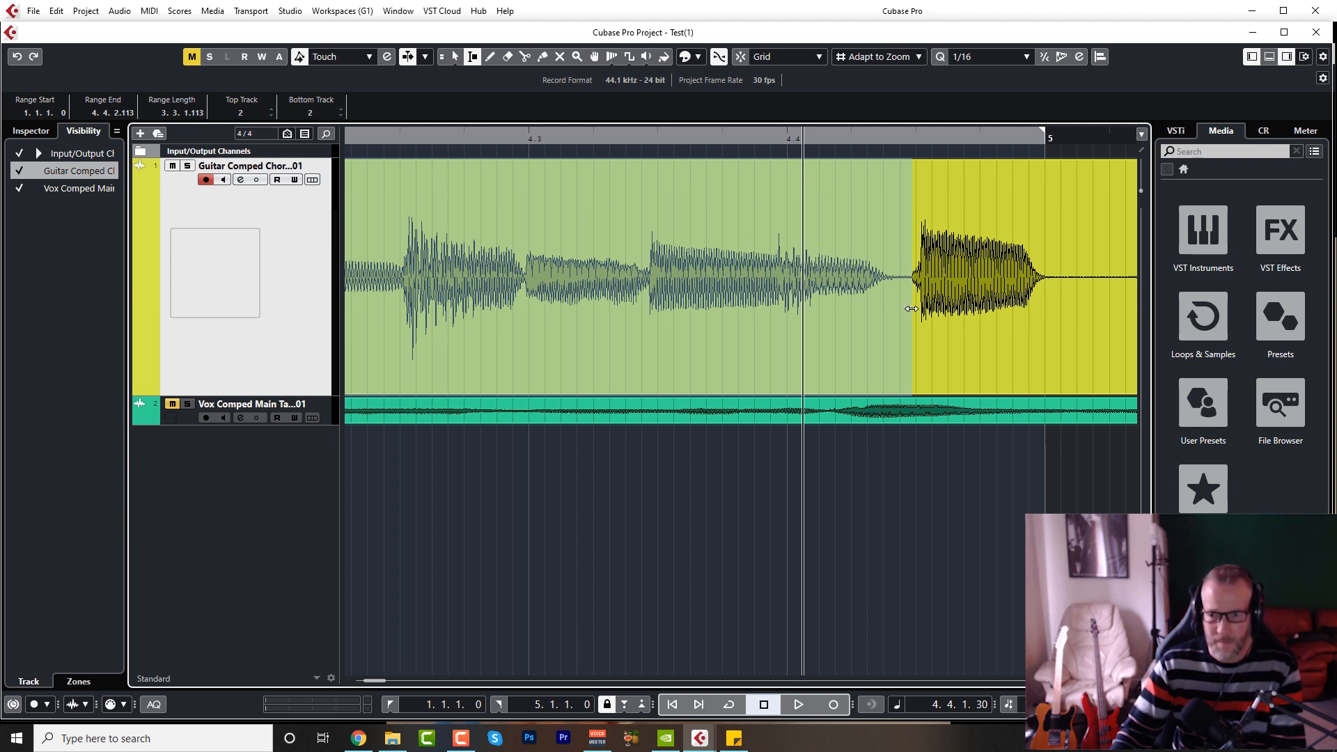
{"action": "left_click_drag", "start_coordinate": [910, 308], "coordinate": [916, 312]}
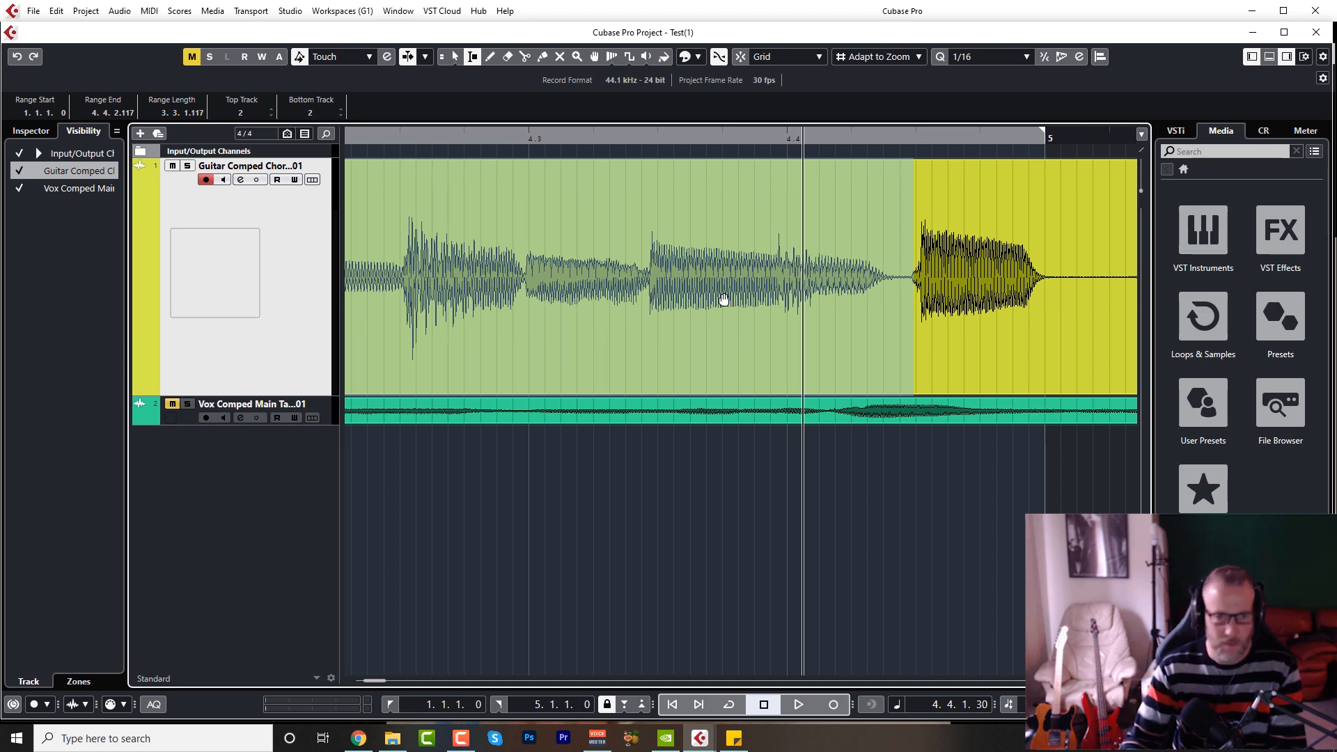
- Return to the project start and examine the selected range on the guitar event from beginning to end
{"action": "key", "text": "Home"}
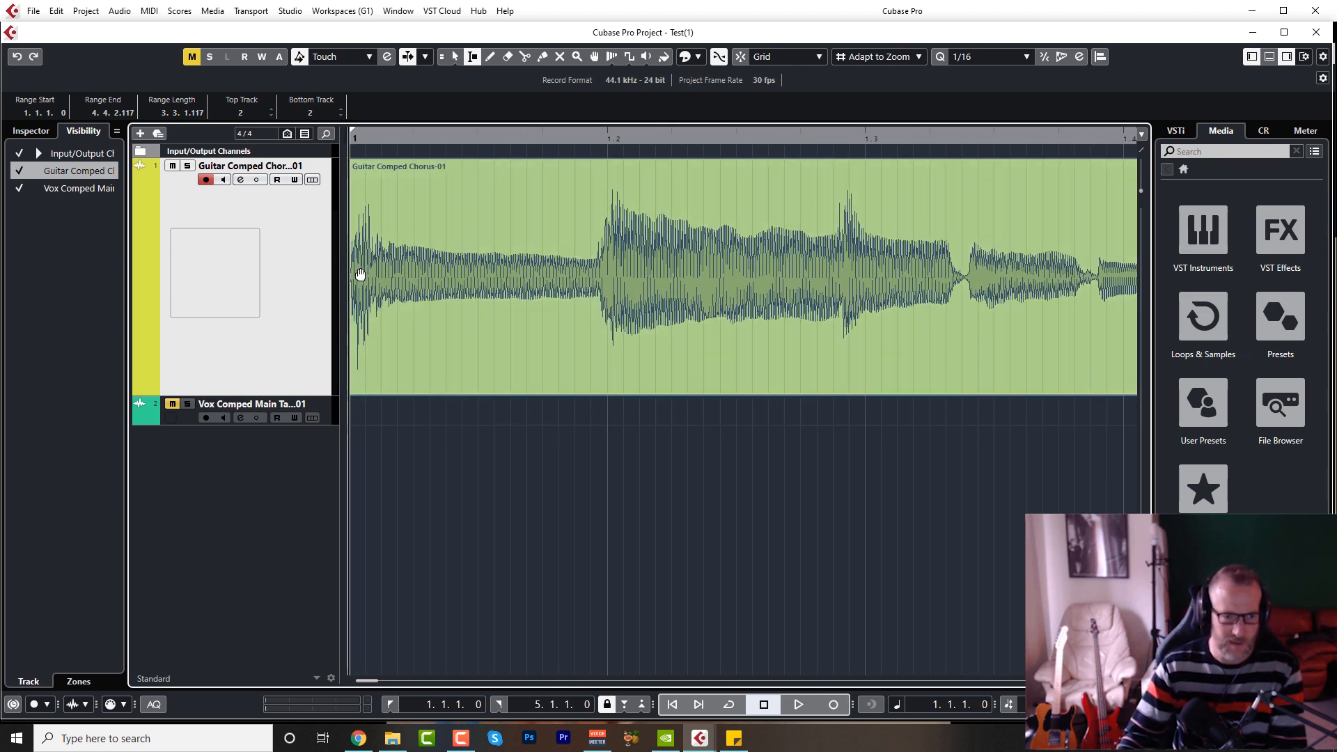
{"action": "key", "text": "g"}
{"action": "key", "text": "g"}
{"action": "key", "text": "g"}
{"action": "key", "text": "g"}
{"action": "key", "text": "g"}
{"action": "key", "text": "g"}
{"action": "key", "text": "g"}
{"action": "key", "text": "g"}
{"action": "key", "text": "g"}
{"action": "key", "text": "g"}
{"action": "key", "text": "g"}
{"action": "key", "text": "g"}
{"action": "key", "text": "g"}
{"action": "key", "text": "g"}
{"action": "key", "text": "g"}
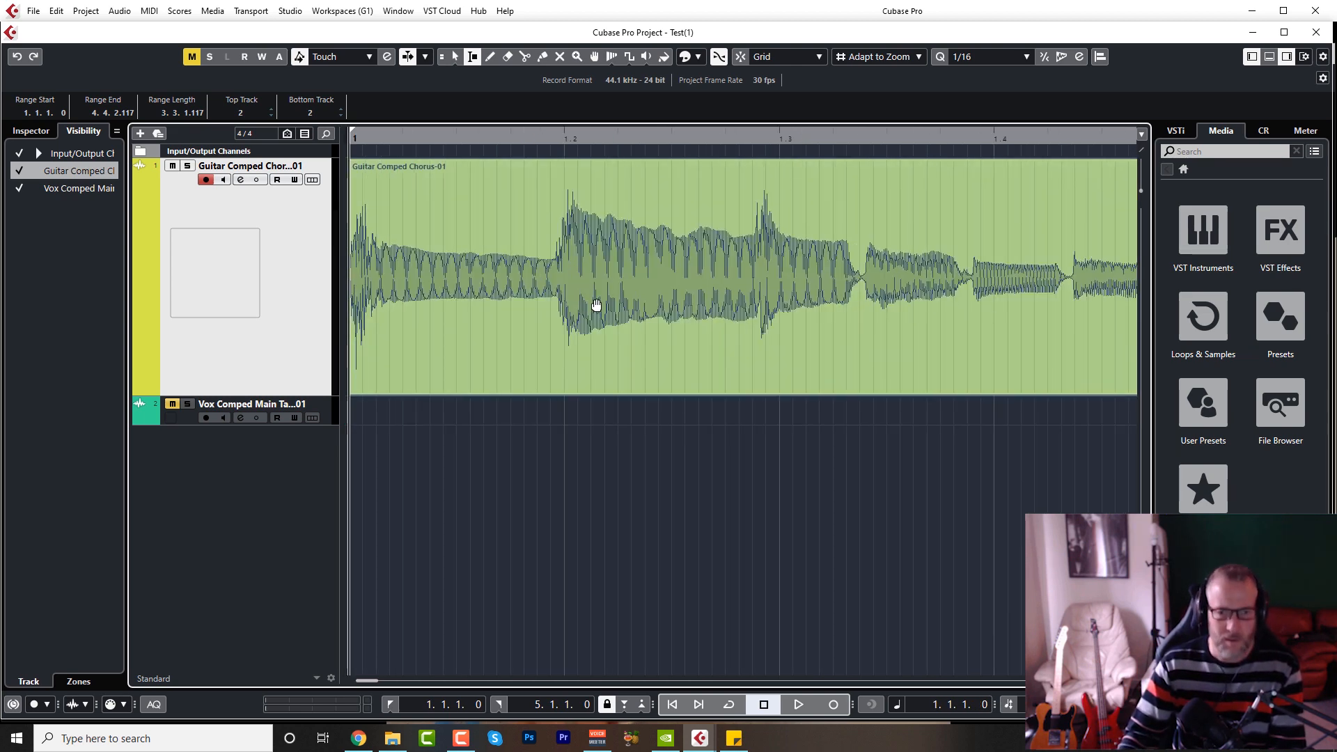
{"action": "key", "text": "g"}
{"action": "key", "text": "g"}
{"action": "key", "text": "g"}
{"action": "key", "text": "h"}
{"action": "key", "text": "h"}
{"action": "key", "text": "h"}
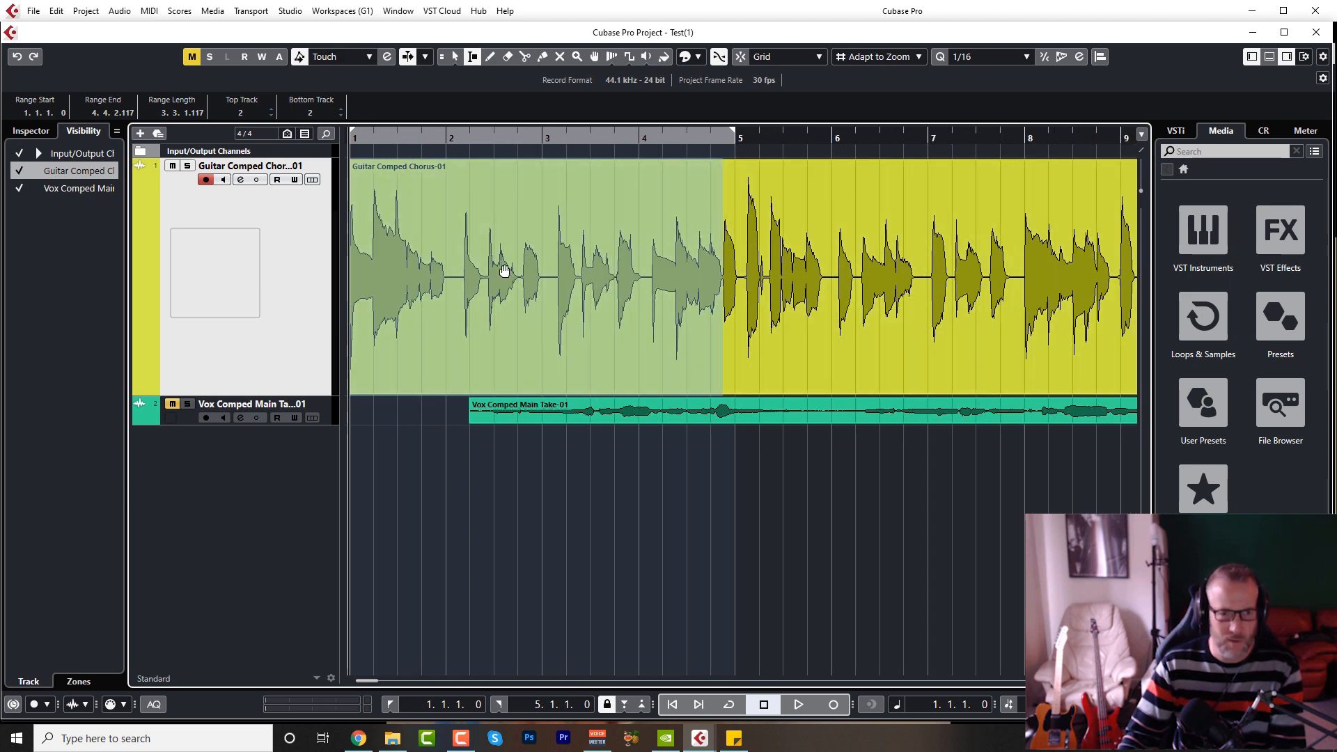
- Open the Beat Calculator for the selected guitar phrase and set the project tempo to 124 BPM
{"action": "left_click", "coordinate": [85, 11]}
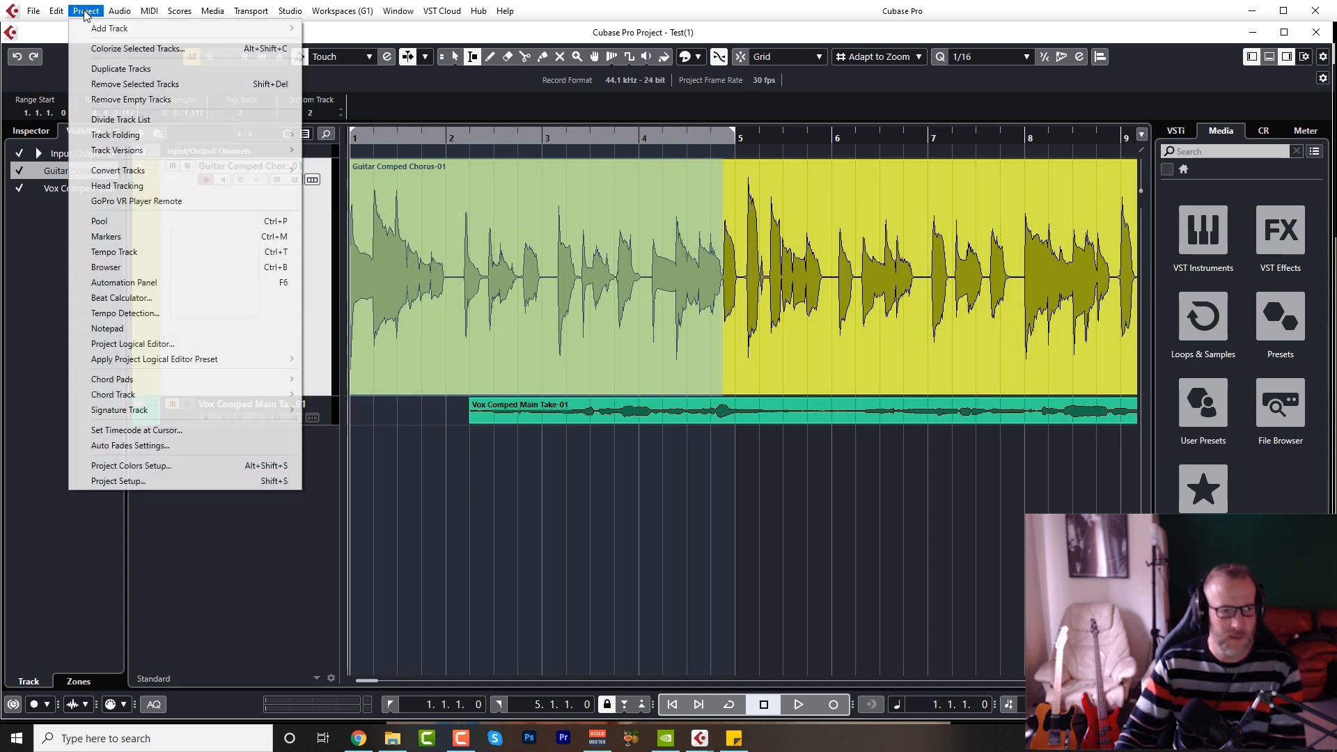
{"action": "left_click", "coordinate": [157, 299]}
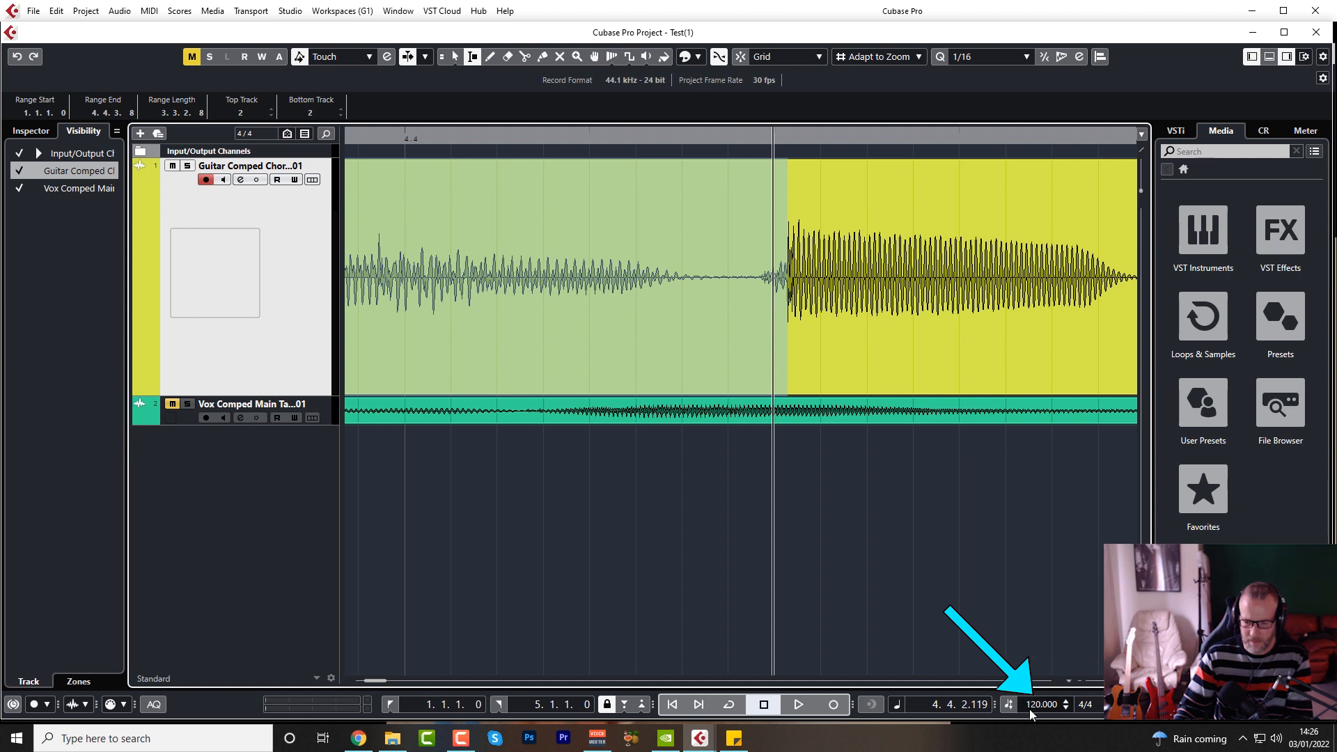
{"action": "left_click", "coordinate": [1037, 705]}
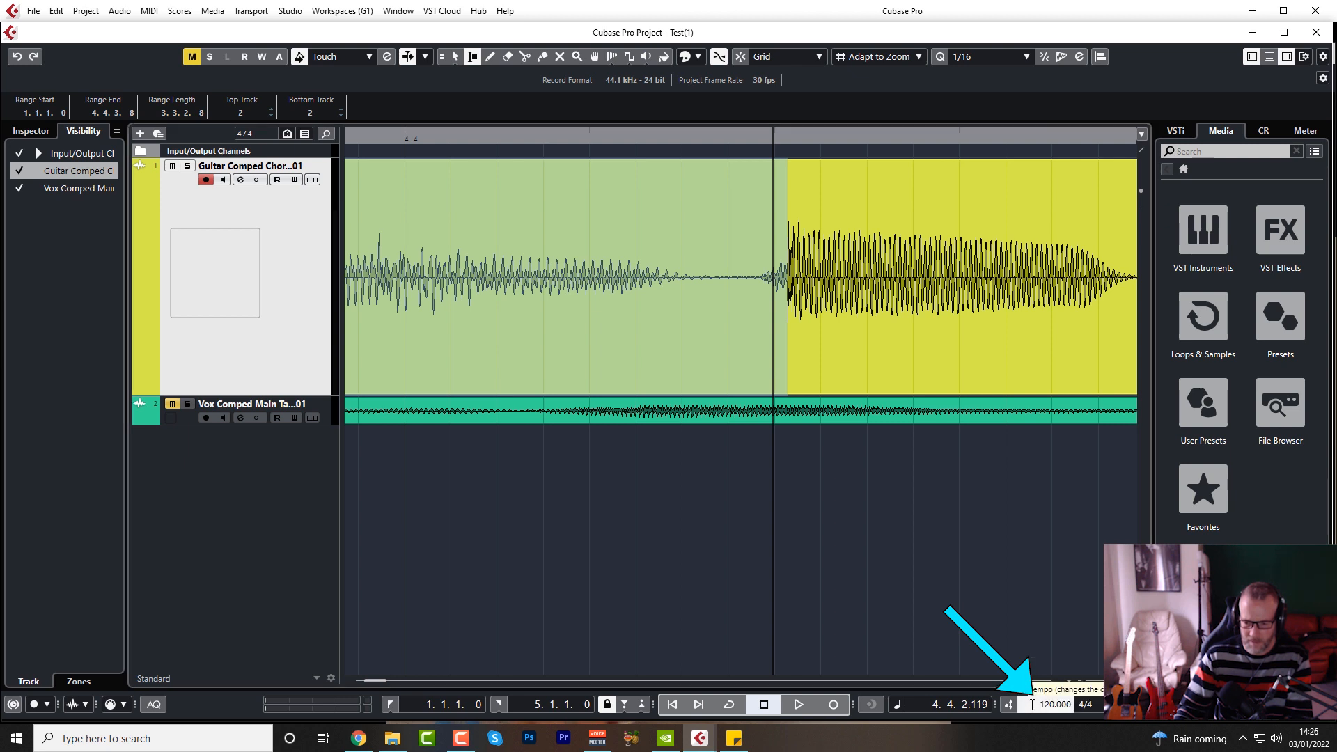
{"action": "key", "text": "Delete"}
{"action": "key", "text": "Delete"}
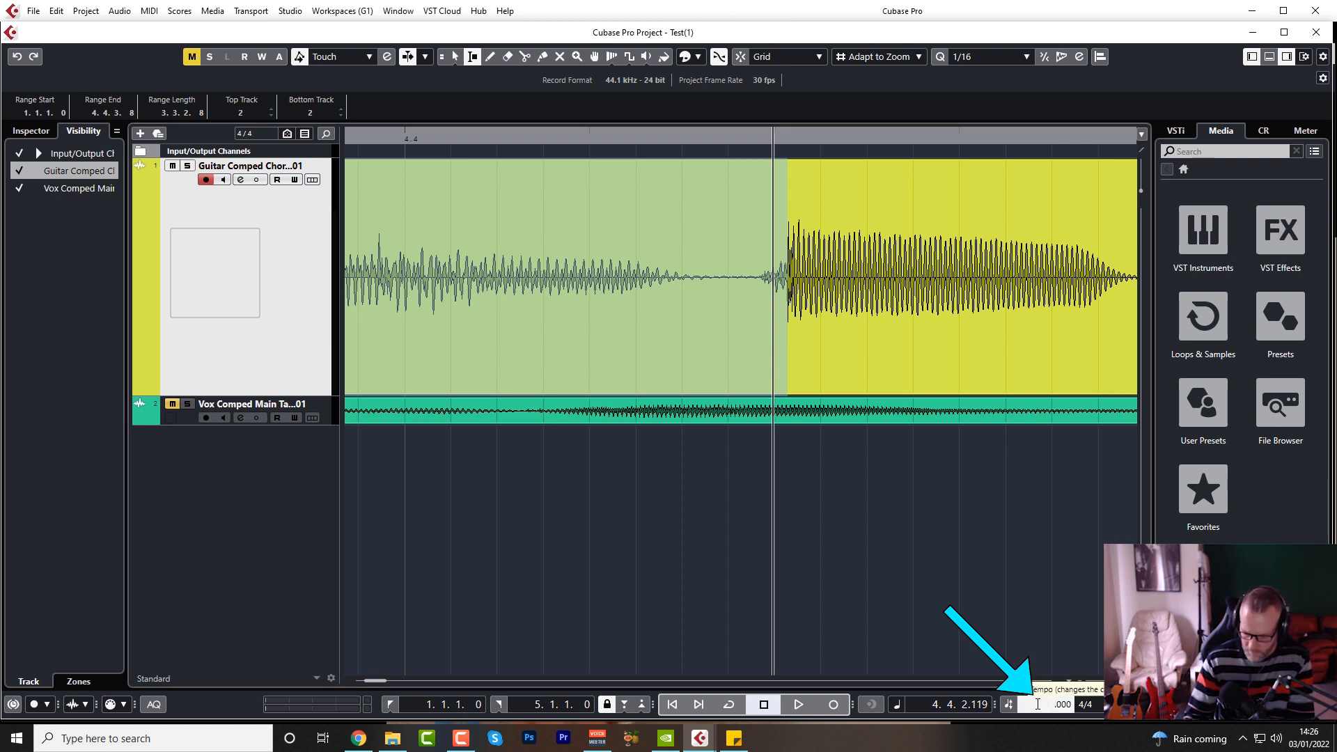
{"action": "type", "text": "234"}
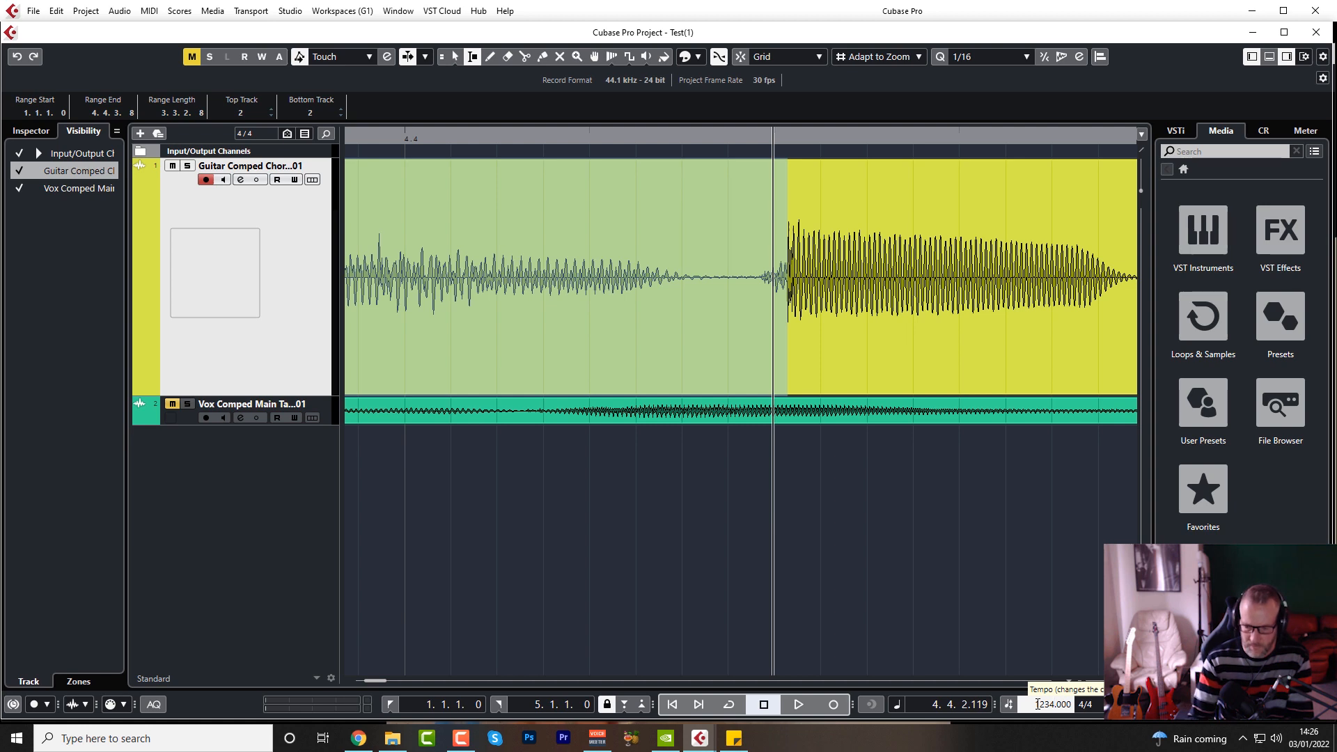
{"action": "type", "text": "4"}
{"action": "key", "text": "Return"}
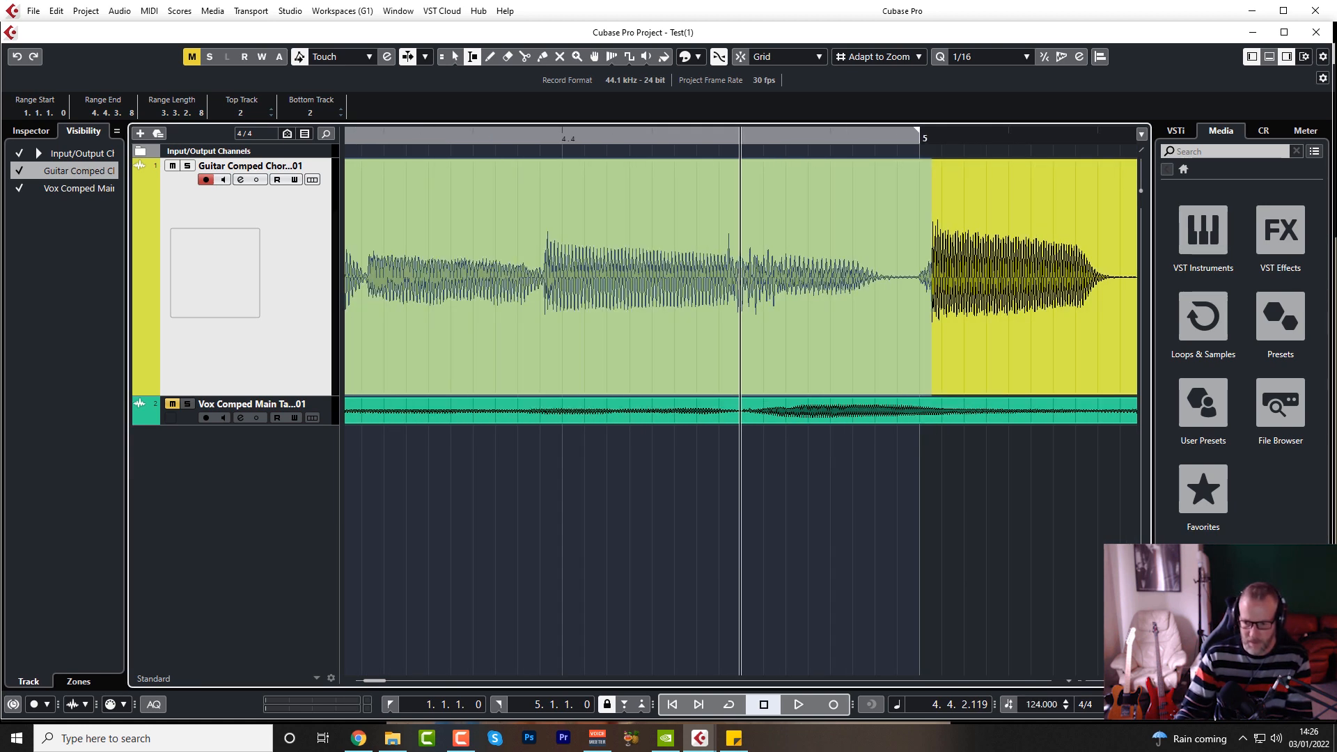
- Turn on cycle playback for the four bars between the locators at 1.1.1.0 and 5.1.1.0
{"action": "key", "text": "g"}
{"action": "key", "text": "g"}
{"action": "key", "text": "g"}
{"action": "key", "text": "g"}
{"action": "key", "text": "g"}
{"action": "key", "text": "g"}
{"action": "key", "text": "g"}
{"action": "key", "text": "g"}
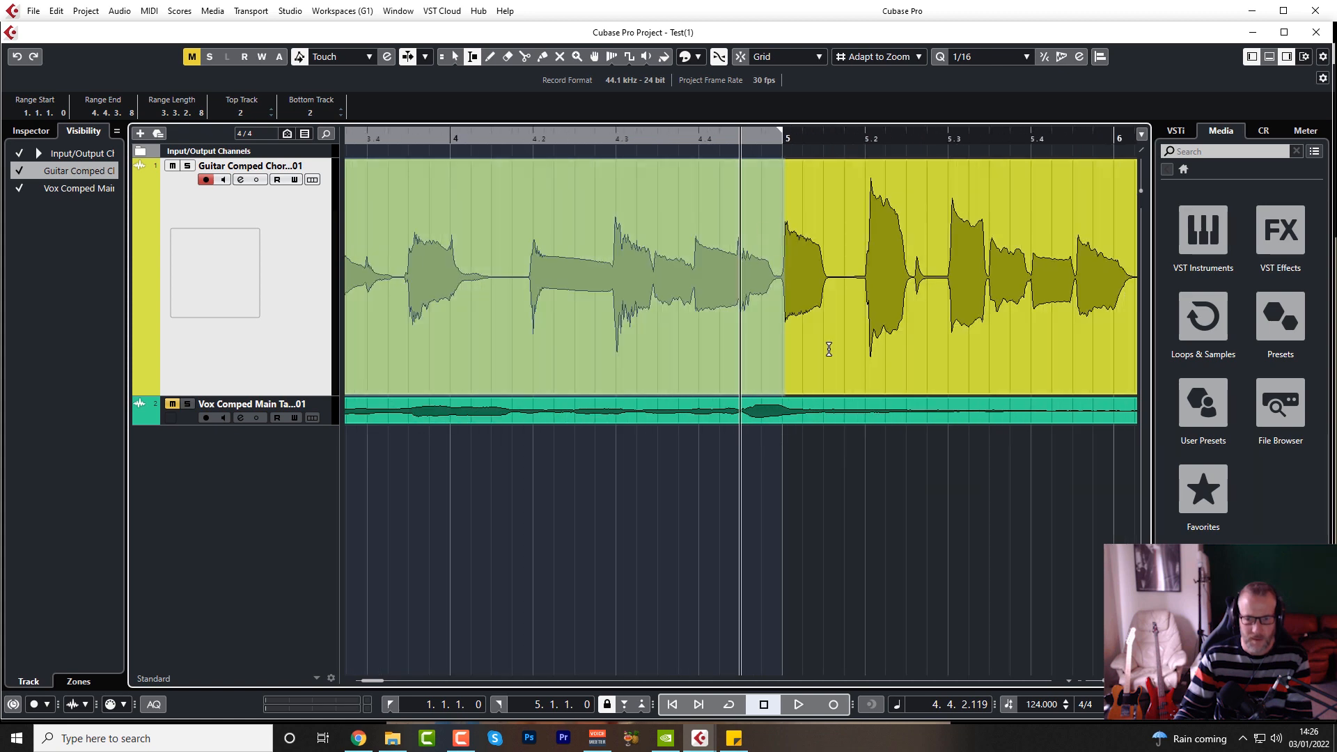
{"action": "key", "text": "g"}
{"action": "left_click", "coordinate": [737, 709]}
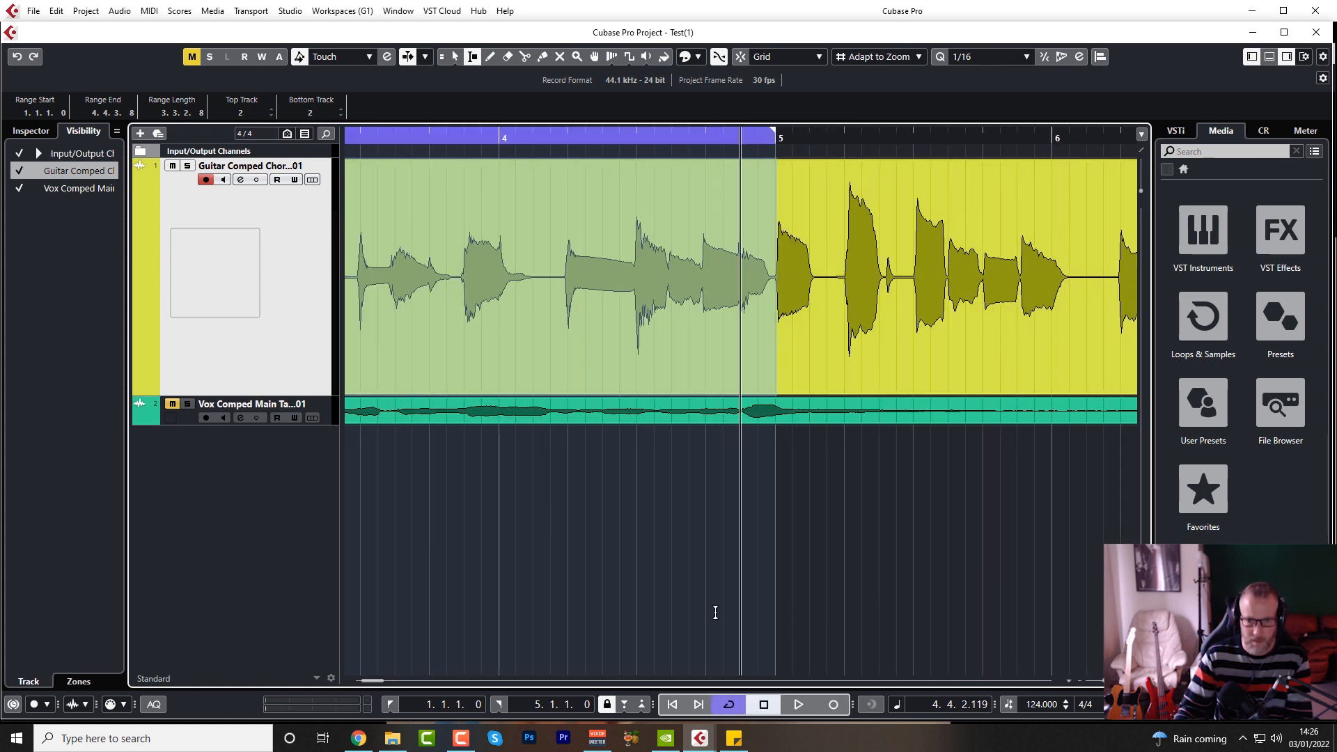
- Play the cycled guitar phrase from the project start and stop it after checking how it loops
{"action": "key", "text": "g"}
{"action": "key", "text": "g"}
{"action": "key", "text": "g"}
{"action": "key", "text": "g"}
{"action": "key", "text": "g"}
{"action": "key", "text": "Home"}
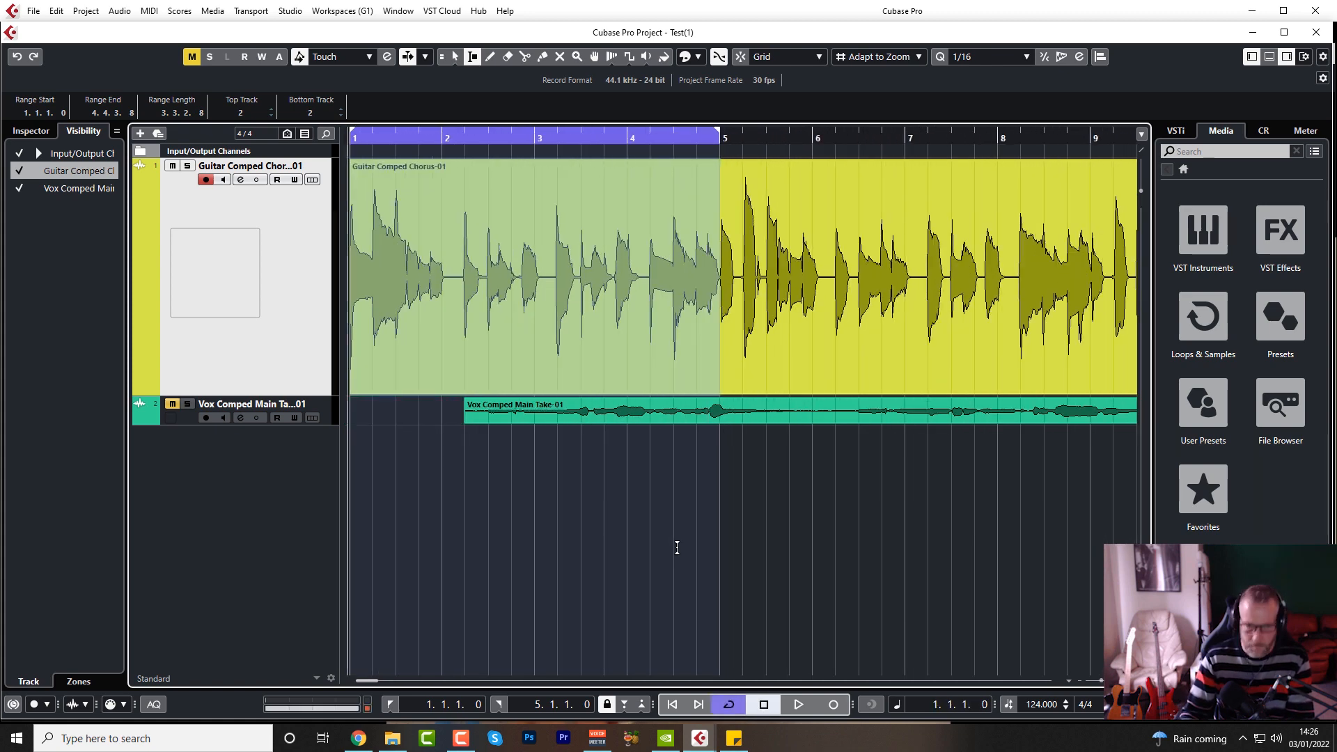
{"action": "key", "text": "space"}
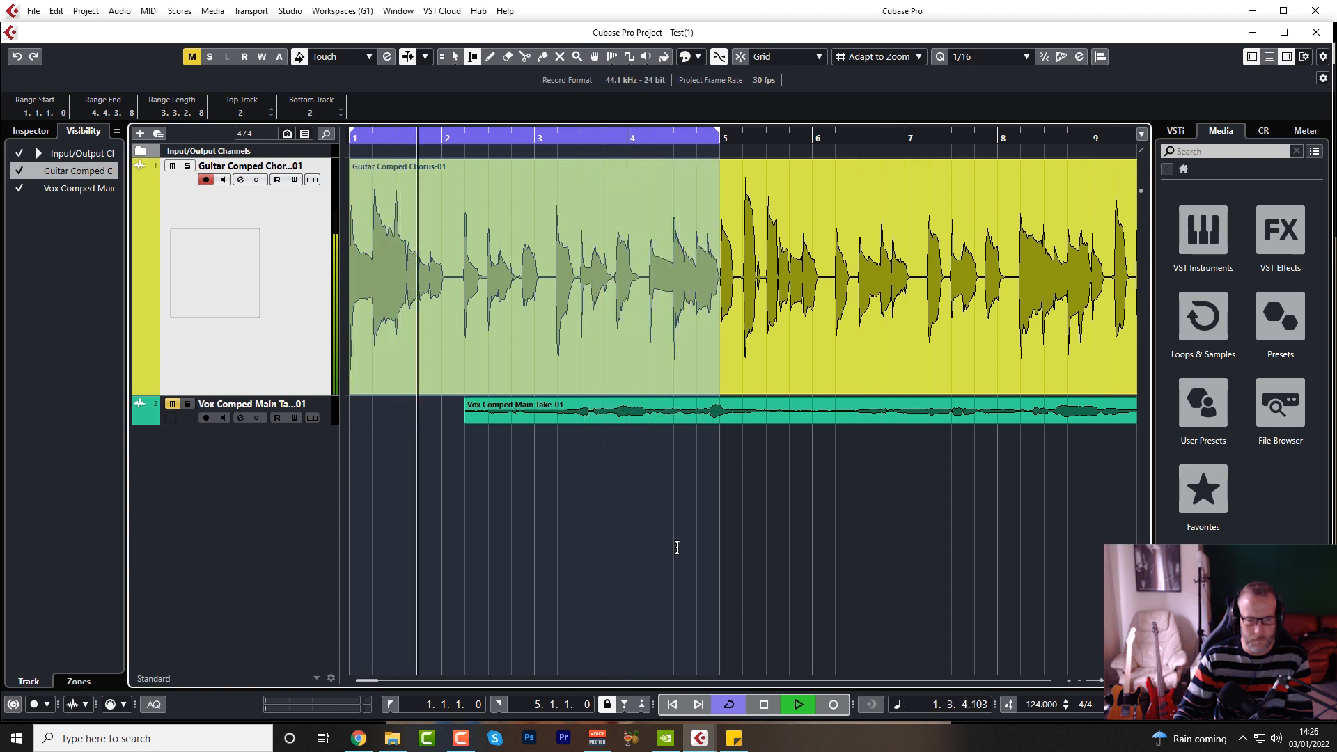
{"action": "key", "text": "space"}
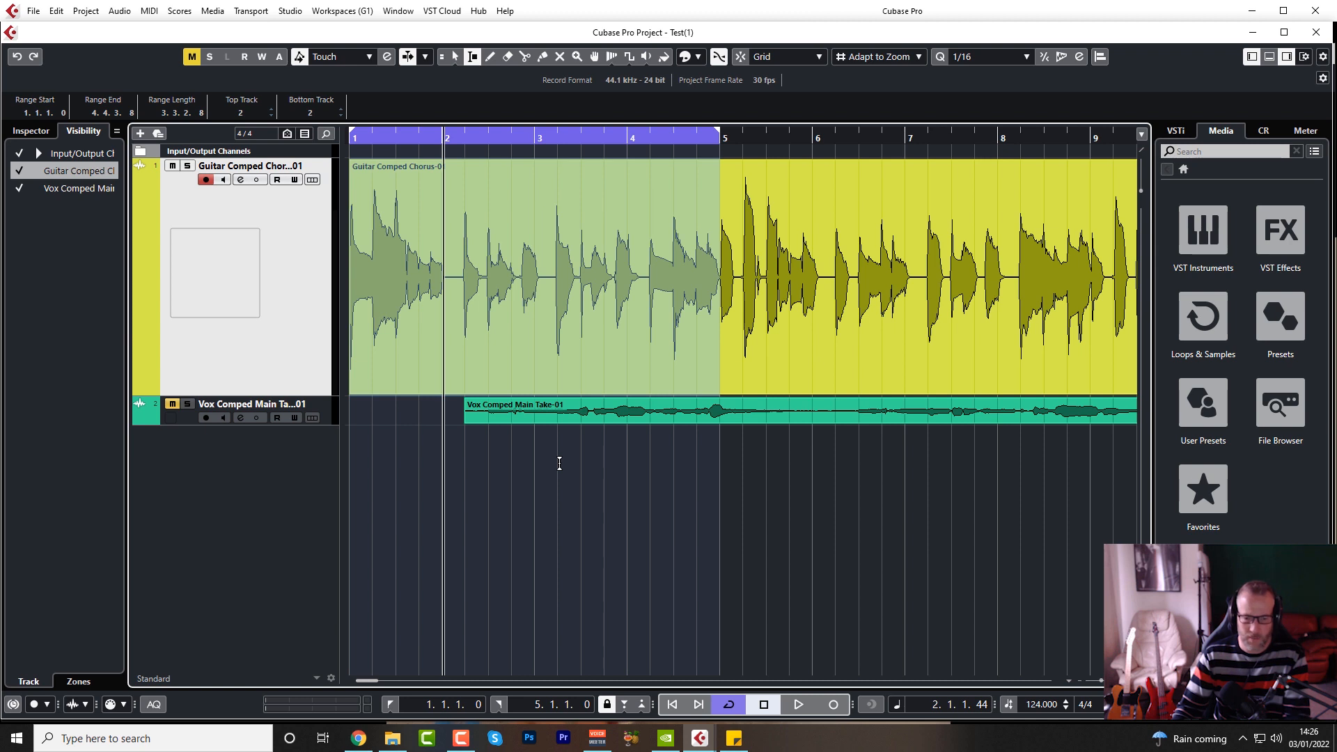
- Clear the range selection with the Object Selection tool, open the Beat Calculator and place the playhead at bar 1
{"action": "key", "text": "1"}
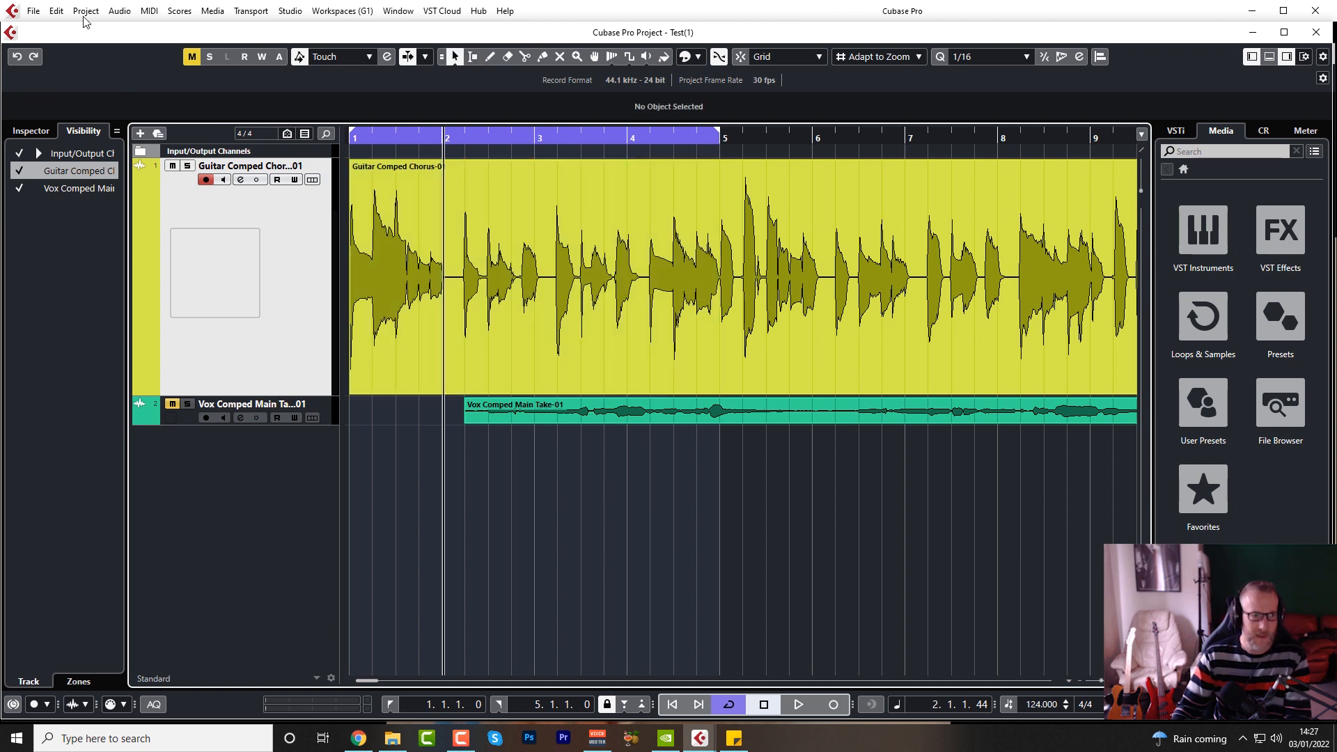
{"action": "left_click", "coordinate": [86, 10]}
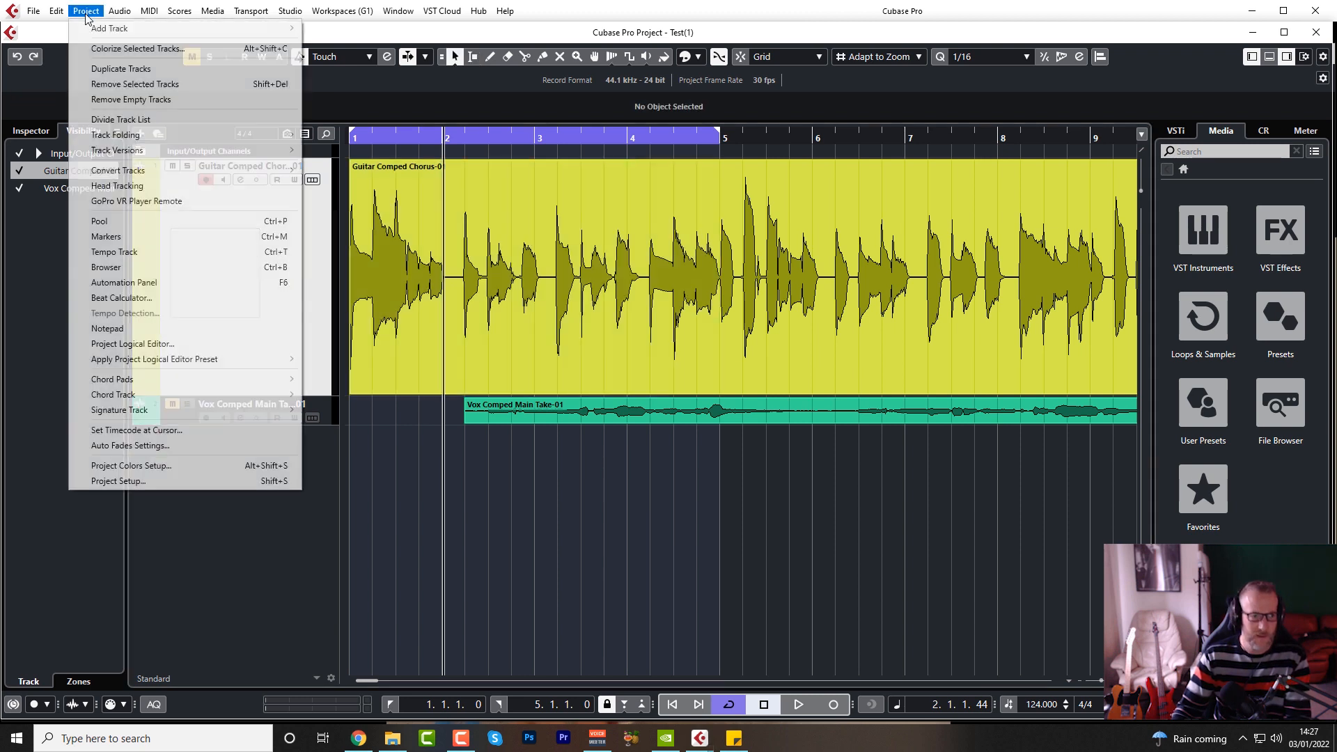
{"action": "left_click", "coordinate": [160, 298]}
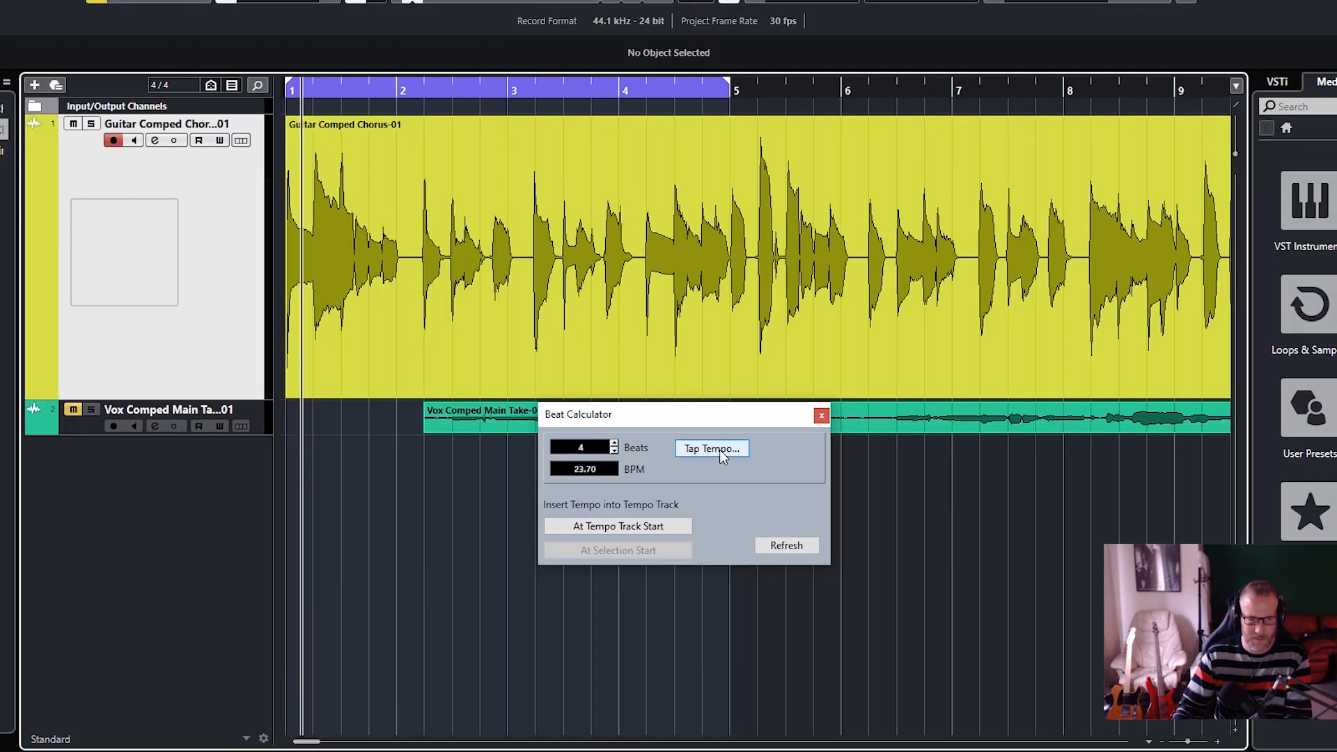
{"action": "left_click", "coordinate": [307, 89]}
{"action": "left_click", "coordinate": [291, 88]}
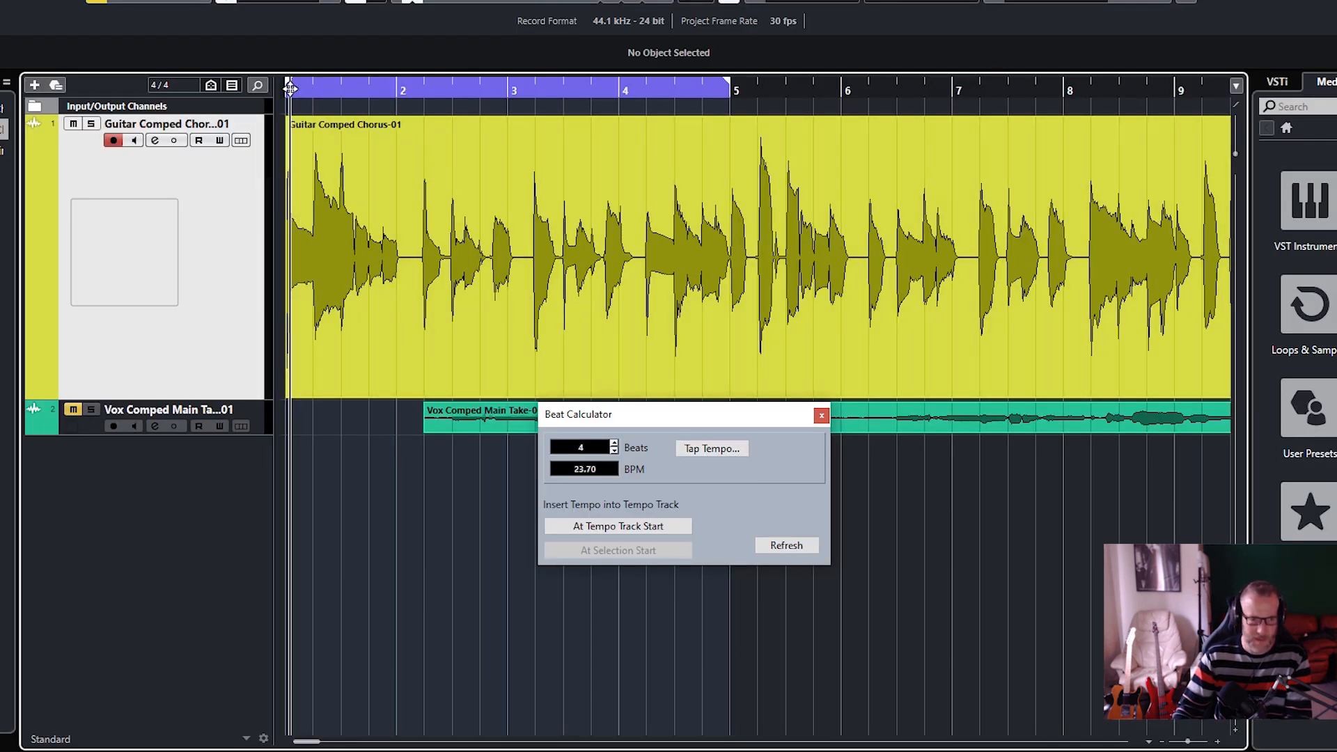
{"action": "left_click_drag", "start_coordinate": [289, 89], "coordinate": [278, 90]}
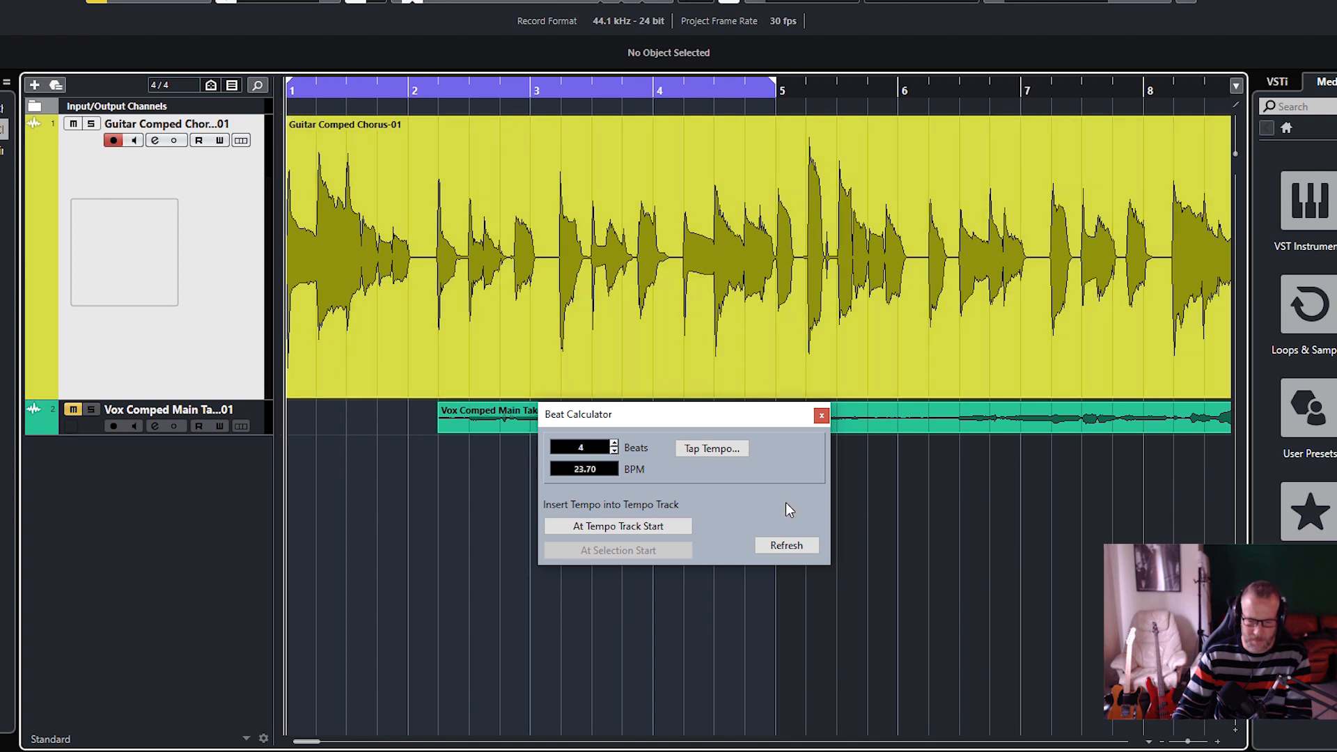
- Play the cycled guitar phrase, tap its tempo beat by beat with Tap Tempo, accept it and close the Beat Calculator
{"action": "left_click", "coordinate": [701, 450]}
{"action": "left_click", "coordinate": [720, 472]}
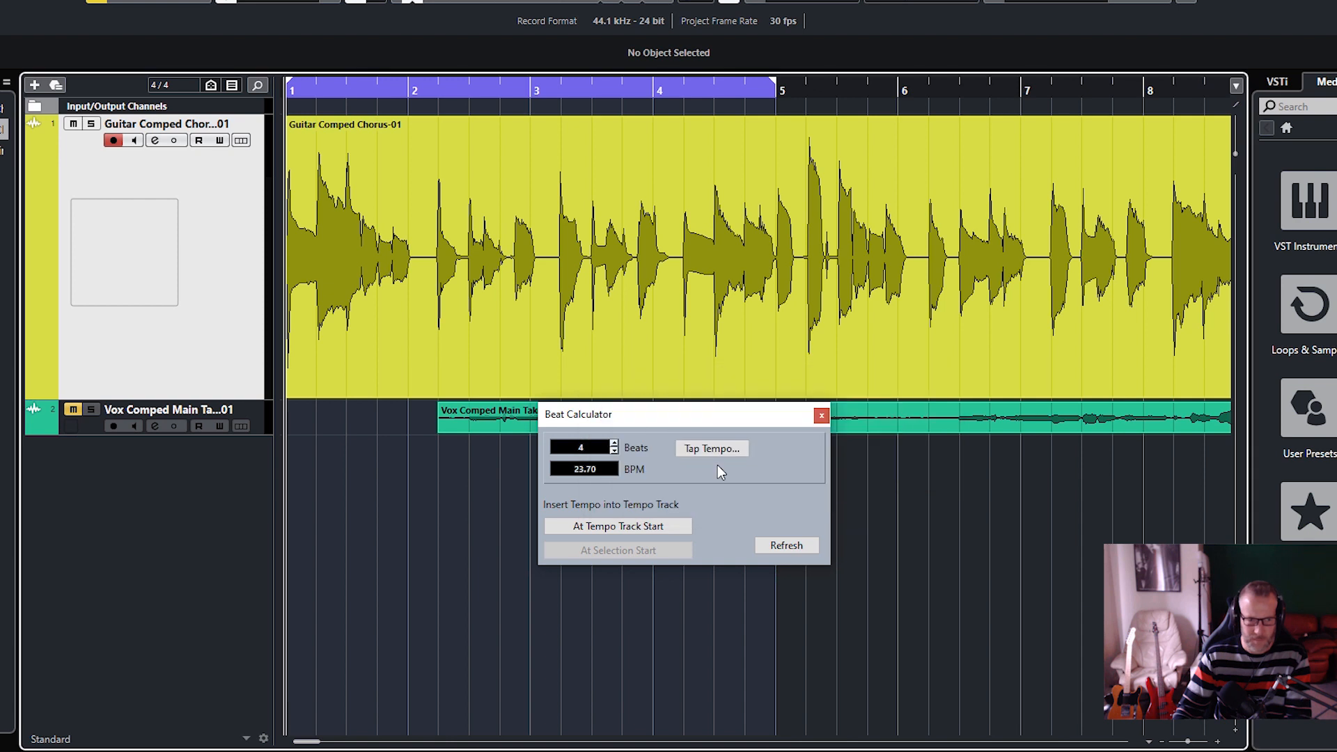
{"action": "key", "text": "space"}
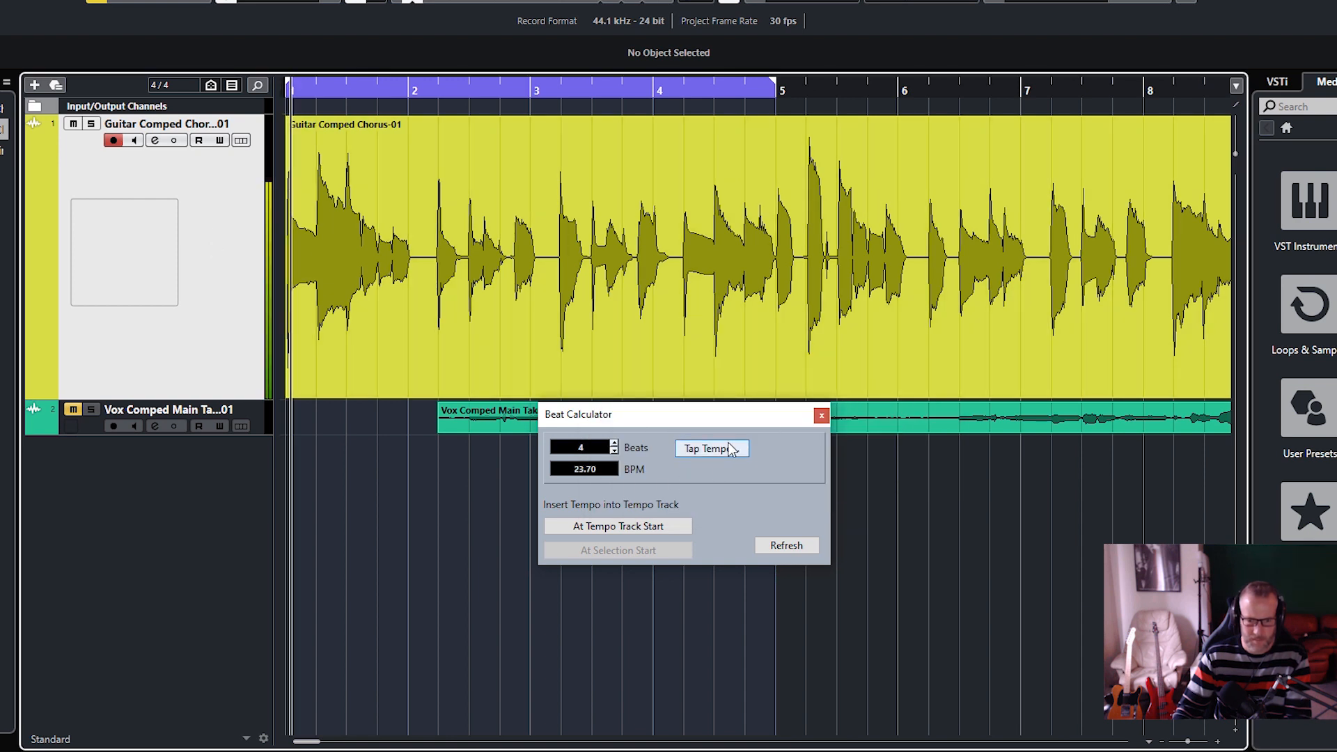
{"action": "left_click", "coordinate": [732, 450]}
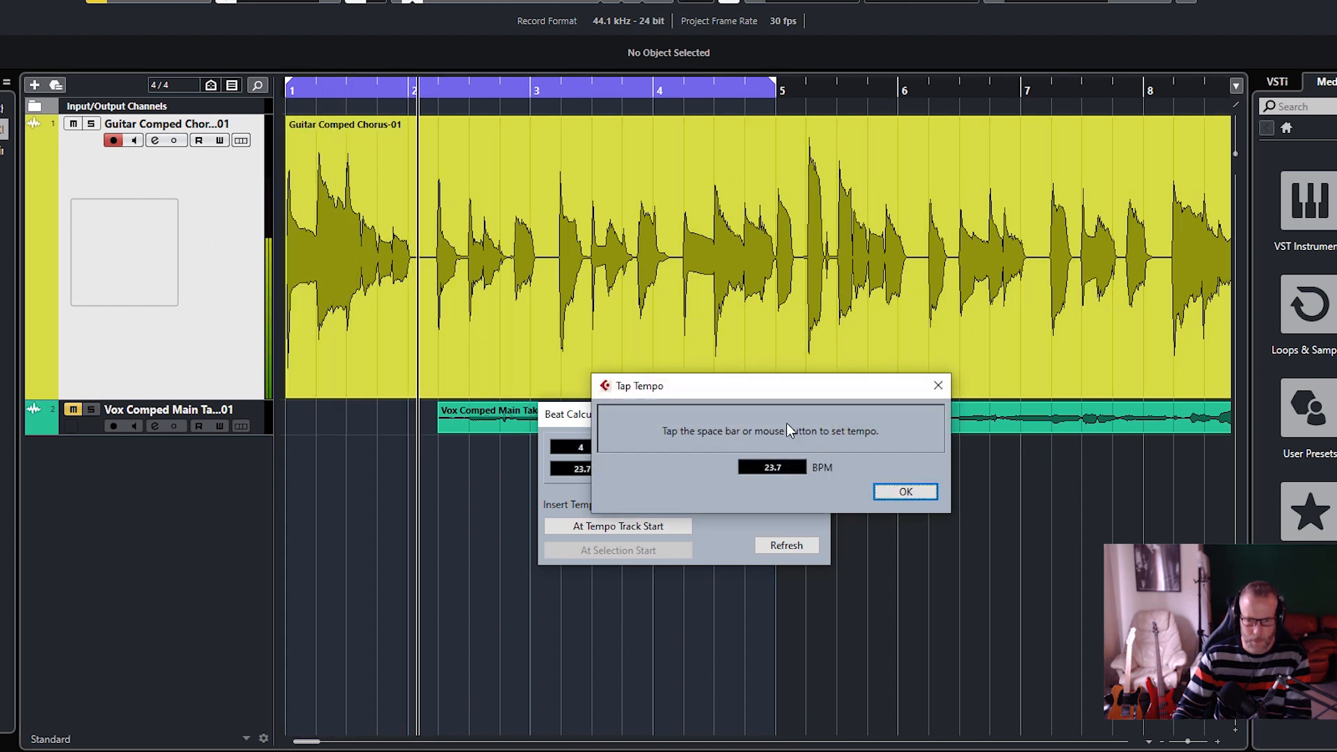
{"action": "key", "text": "space"}
{"action": "key", "text": "space"}
{"action": "key", "text": "space"}
{"action": "key", "text": "space"}
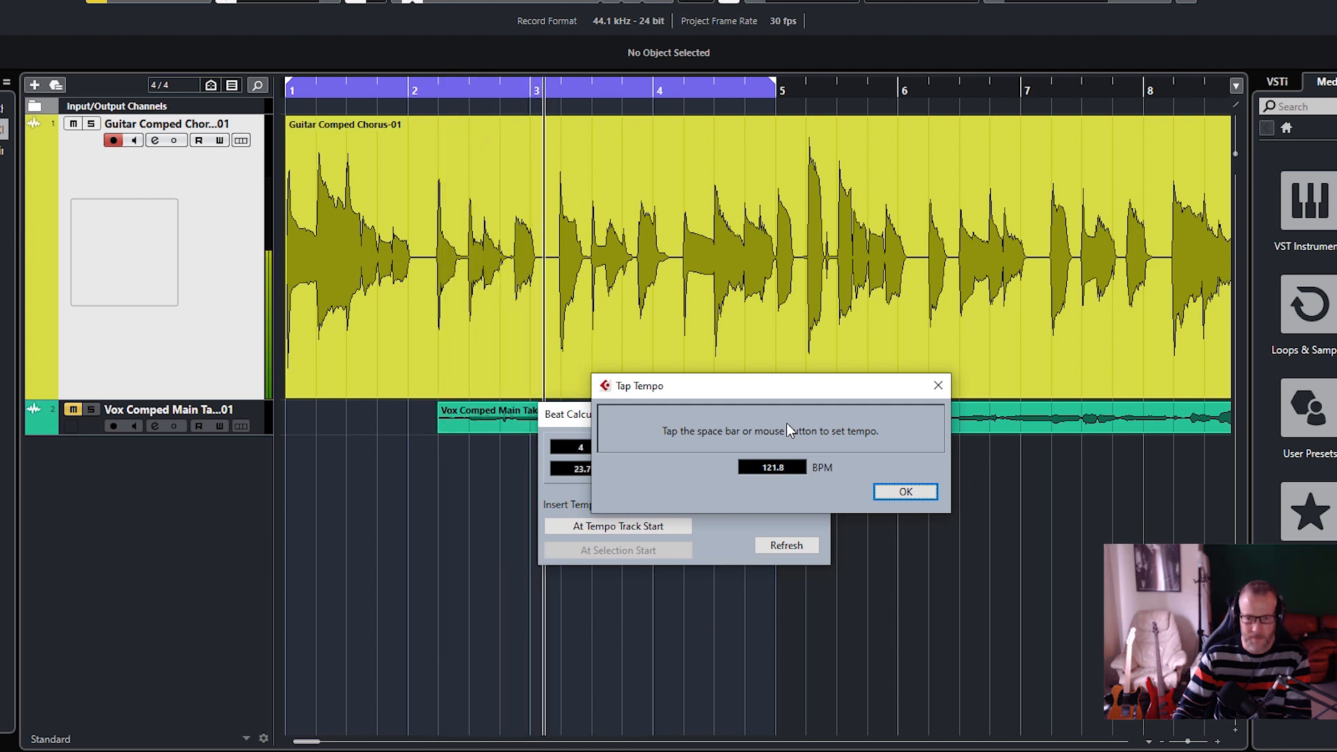
{"action": "key", "text": "space"}
{"action": "key", "text": "space"}
{"action": "key", "text": "space"}
{"action": "key", "text": "space"}
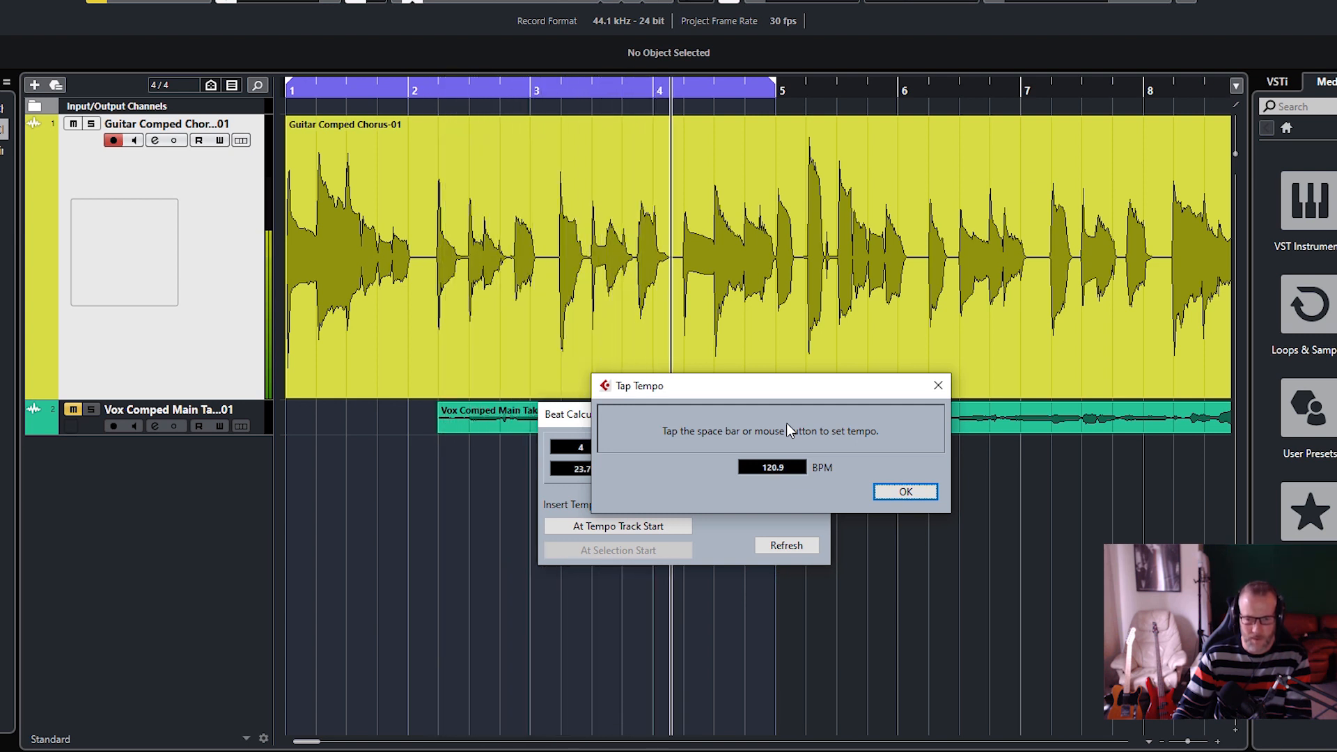
{"action": "key", "text": "space"}
{"action": "key", "text": "space"}
{"action": "key", "text": "space"}
{"action": "key", "text": "space"}
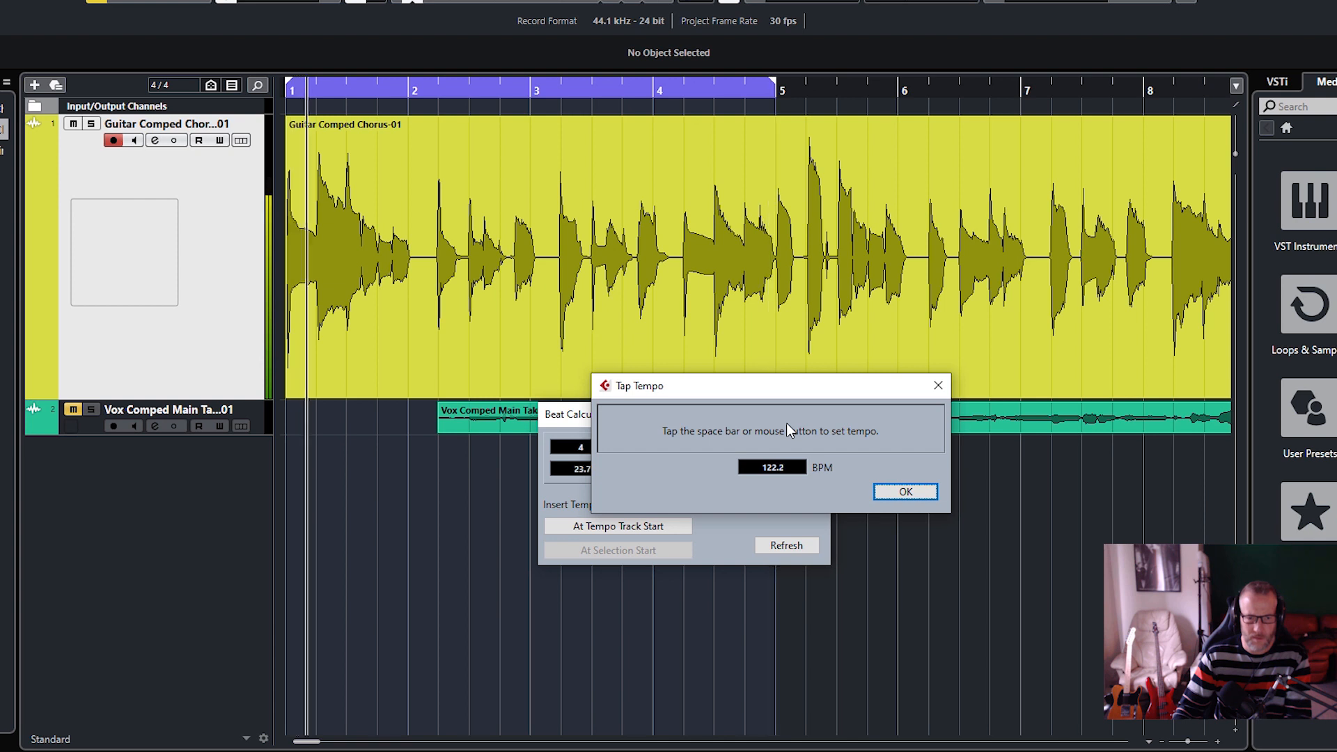
{"action": "key", "text": "space"}
{"action": "key", "text": "space"}
{"action": "key", "text": "space"}
{"action": "key", "text": "space"}
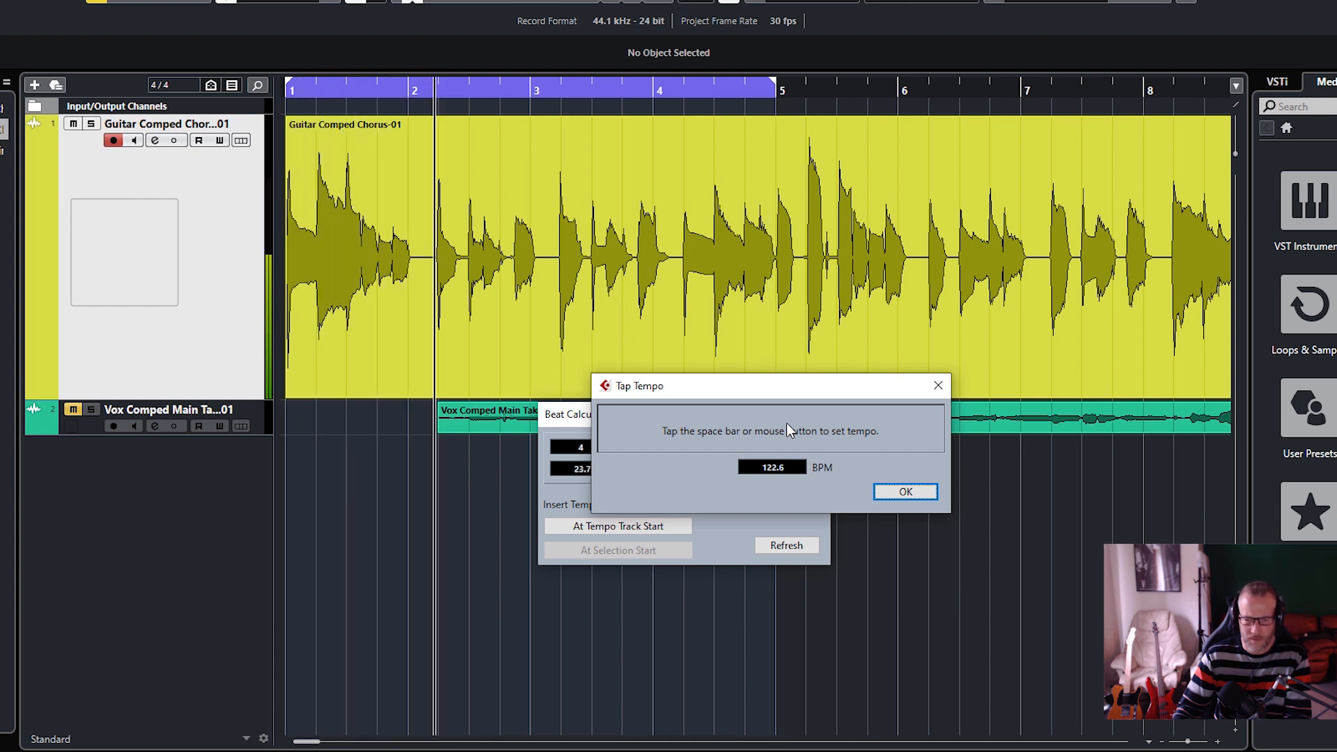
{"action": "key", "text": "space"}
{"action": "key", "text": "space"}
{"action": "key", "text": "space"}
{"action": "key", "text": "space"}
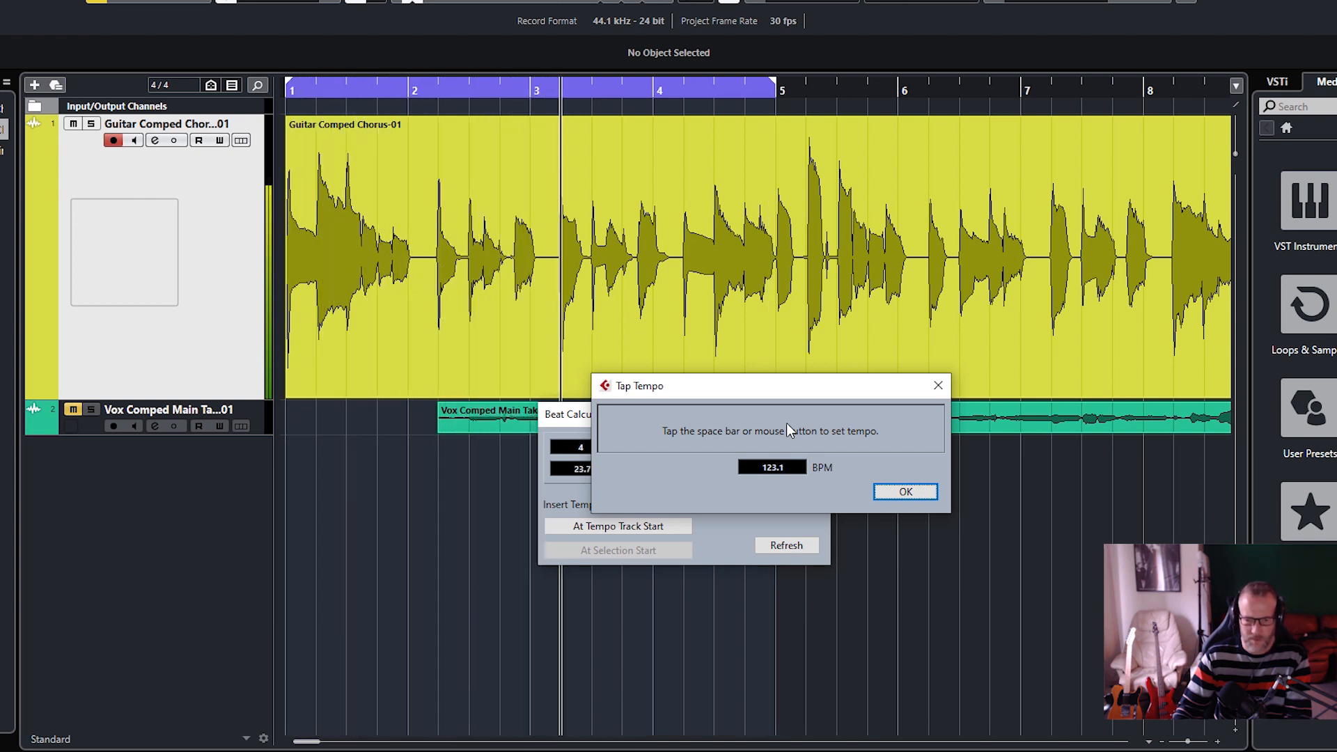
{"action": "key", "text": "space"}
{"action": "key", "text": "space"}
{"action": "key", "text": "space"}
{"action": "key", "text": "space"}
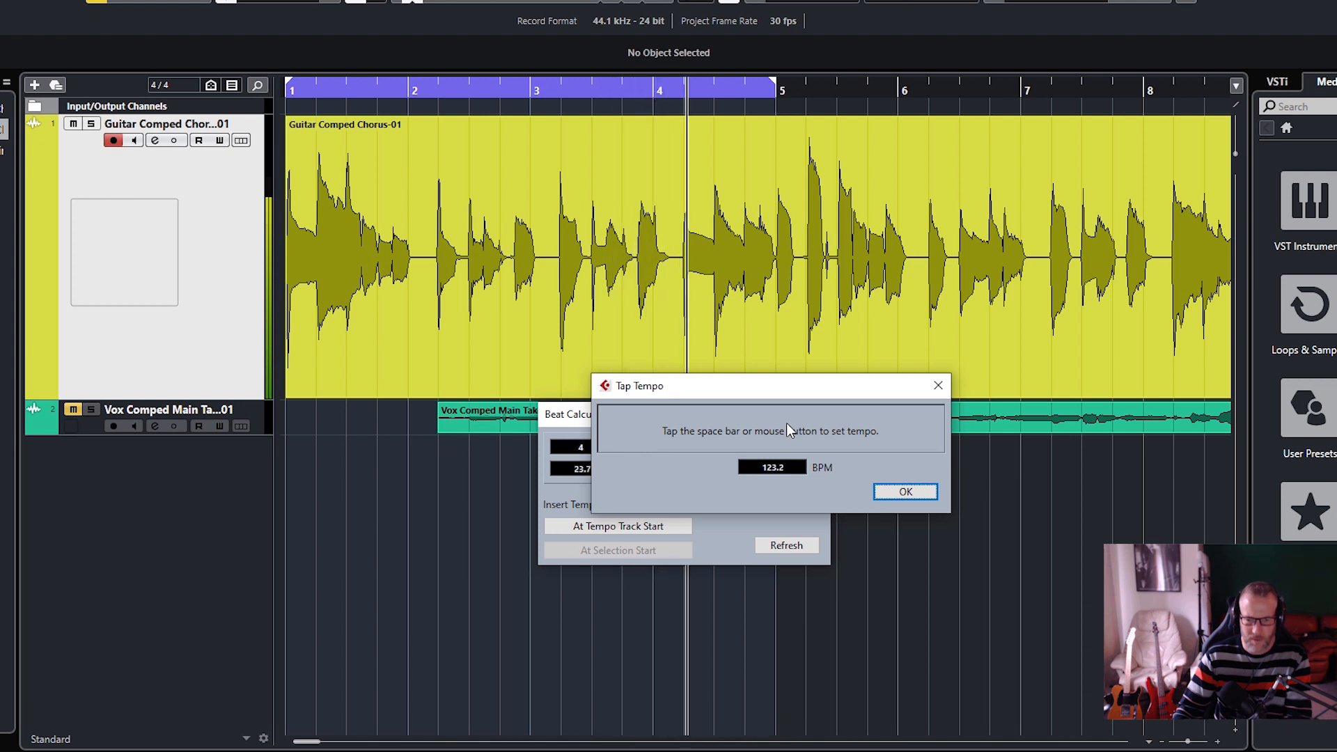
{"action": "key", "text": "space"}
{"action": "key", "text": "space"}
{"action": "key", "text": "space"}
{"action": "key", "text": "space"}
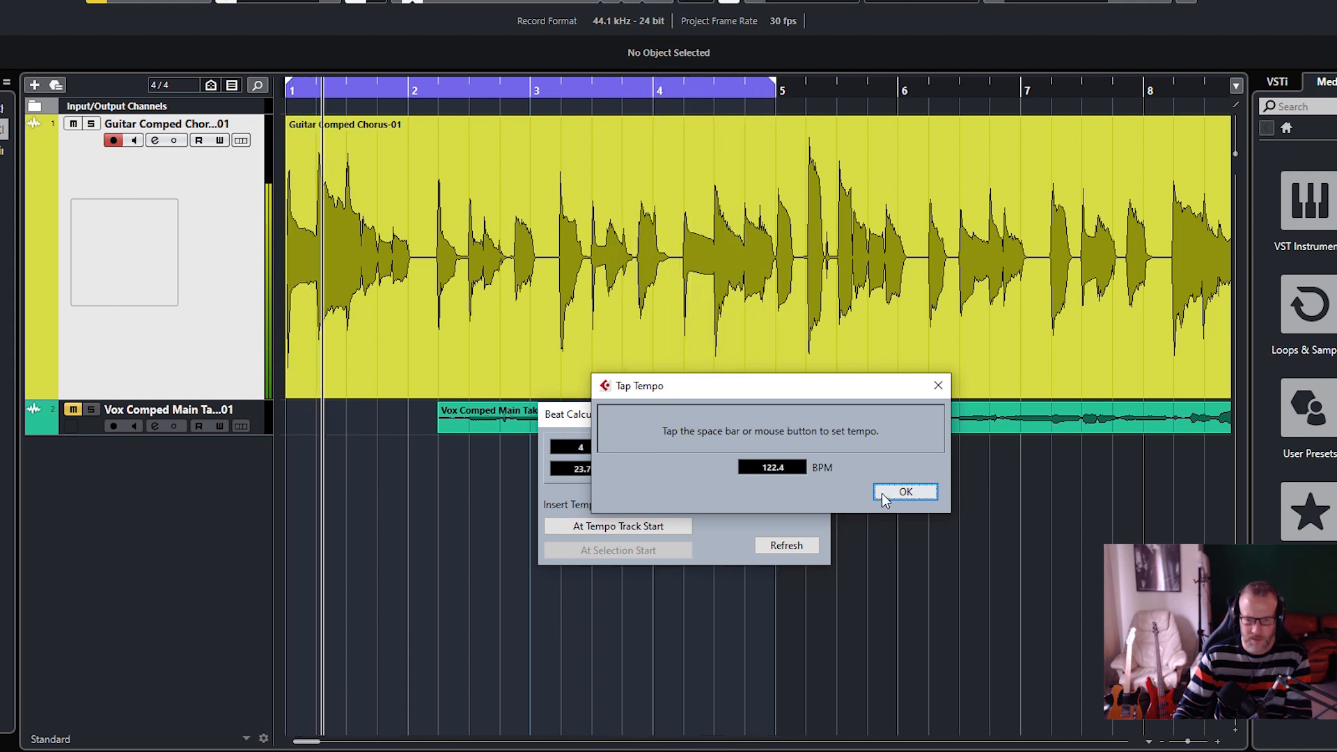
{"action": "left_click", "coordinate": [904, 493]}
{"action": "left_click", "coordinate": [820, 415]}
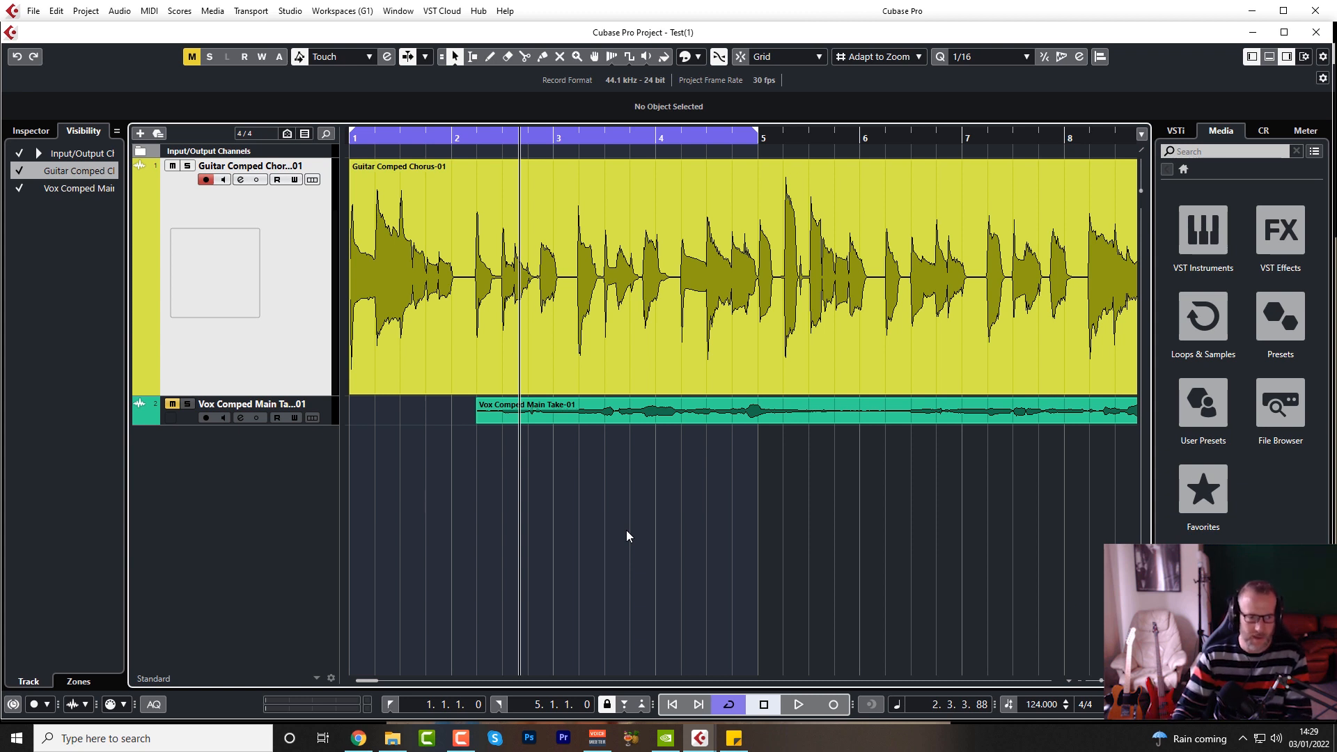
- Select the guitar event and analyze it with Tempo Detection
{"action": "left_click", "coordinate": [649, 305]}
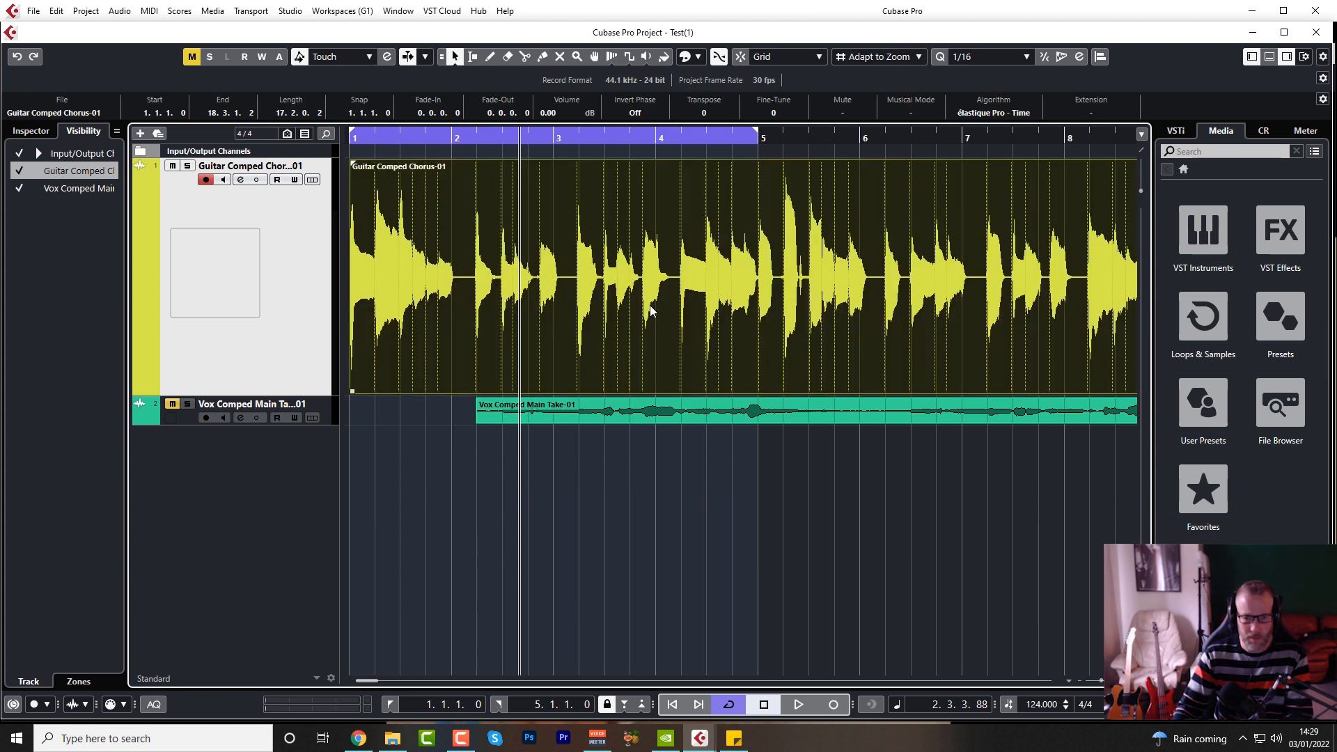
{"action": "left_click", "coordinate": [85, 11]}
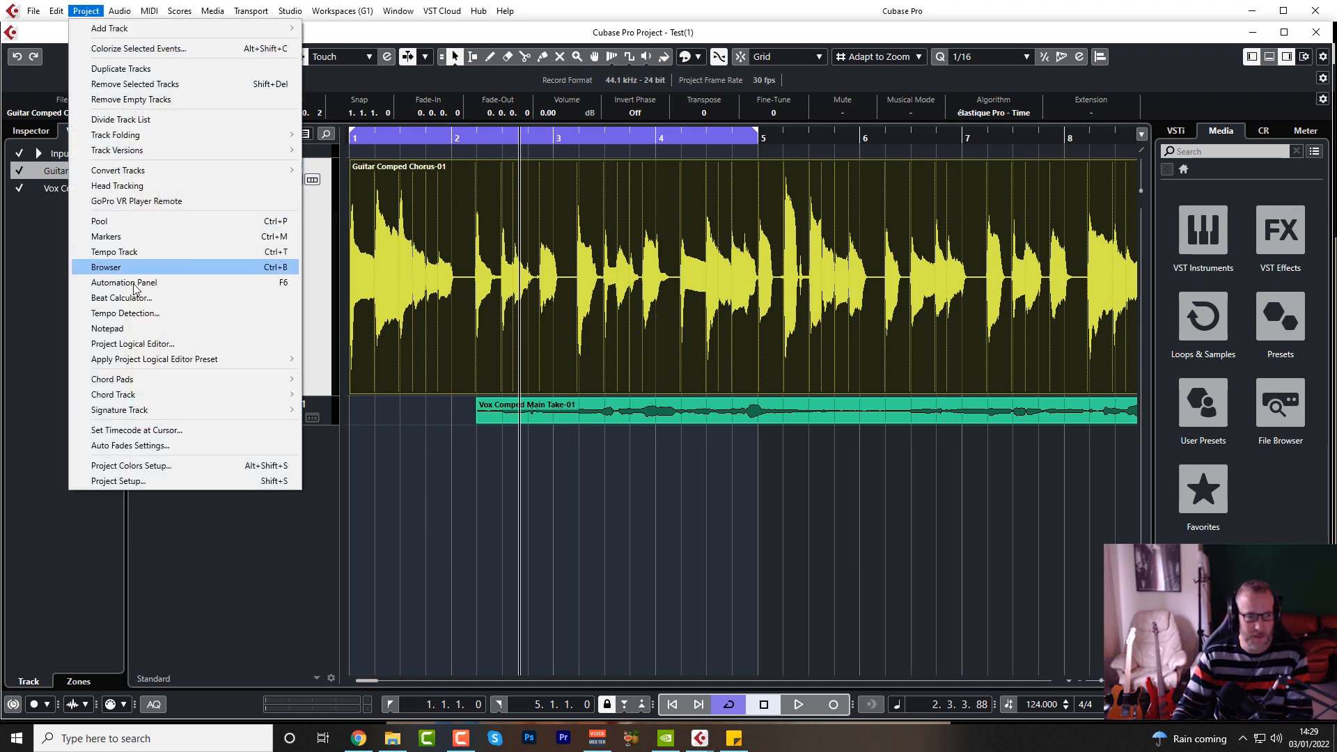
{"action": "left_click", "coordinate": [151, 315]}
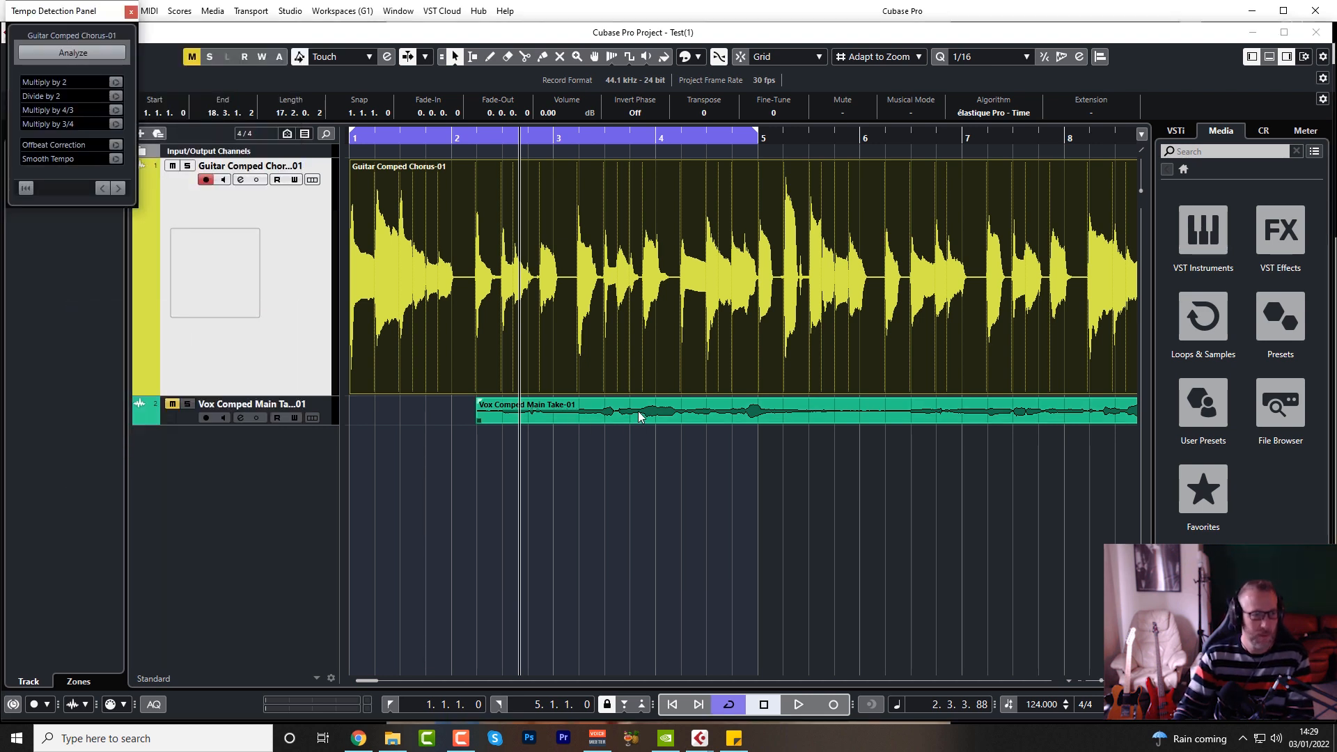
{"action": "left_click", "coordinate": [99, 55]}
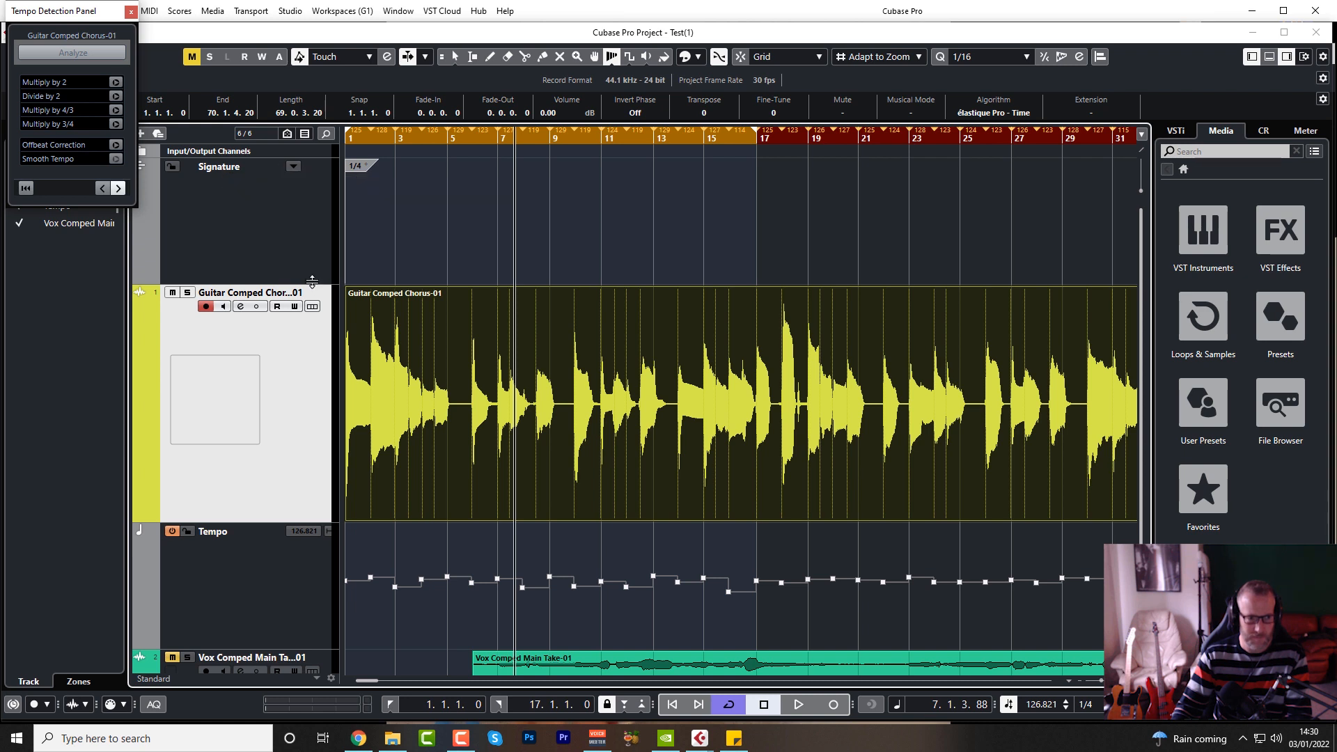
- Shrink the Signature track, enlarge the Tempo track and play the cycled guitar phrase to follow the detected tempo changes
{"action": "left_click_drag", "start_coordinate": [312, 282], "coordinate": [312, 188]}
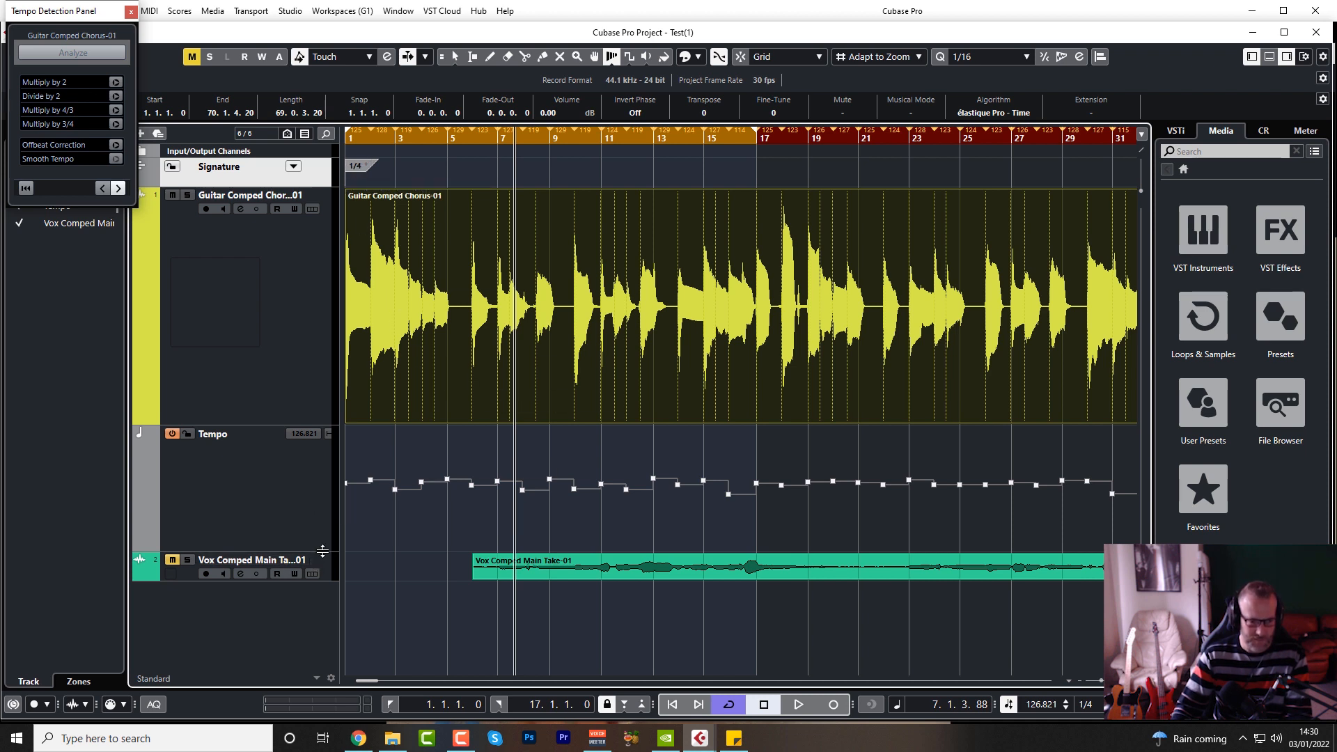
{"action": "left_click_drag", "start_coordinate": [320, 552], "coordinate": [320, 636]}
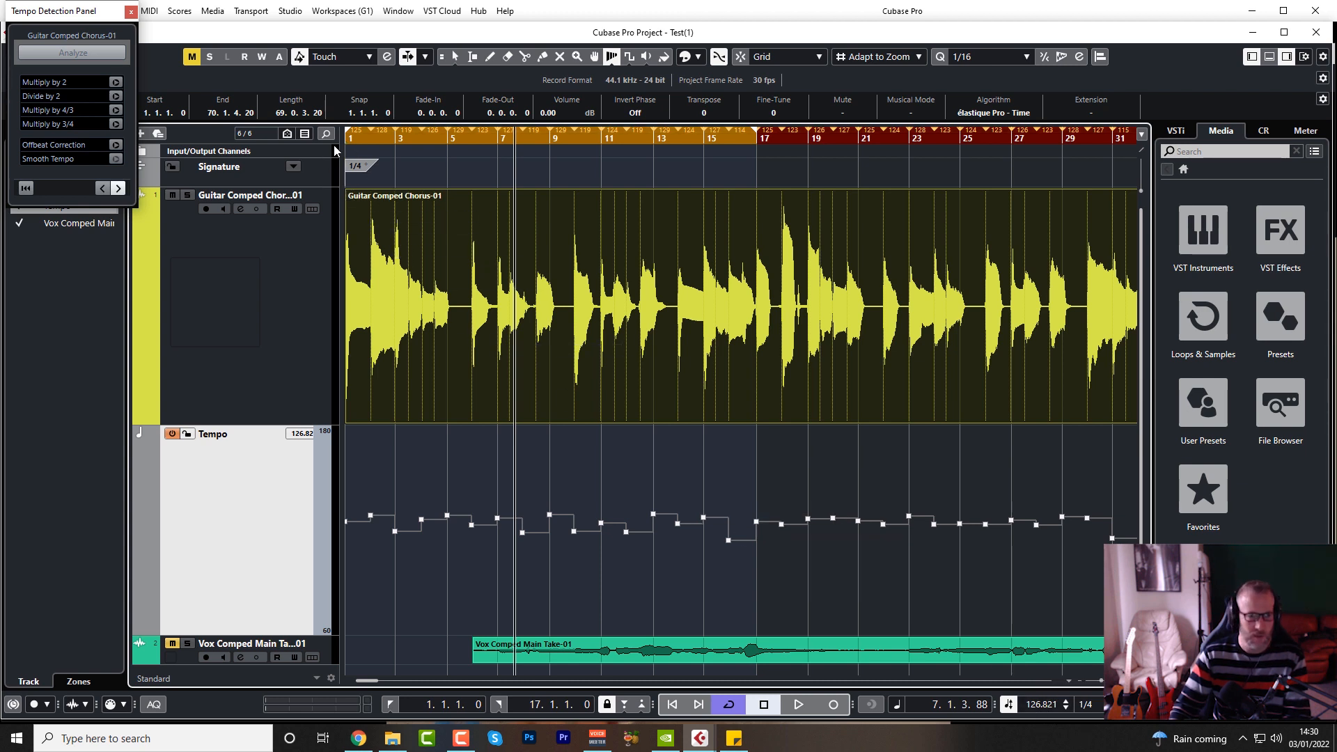
{"action": "key", "text": "space"}
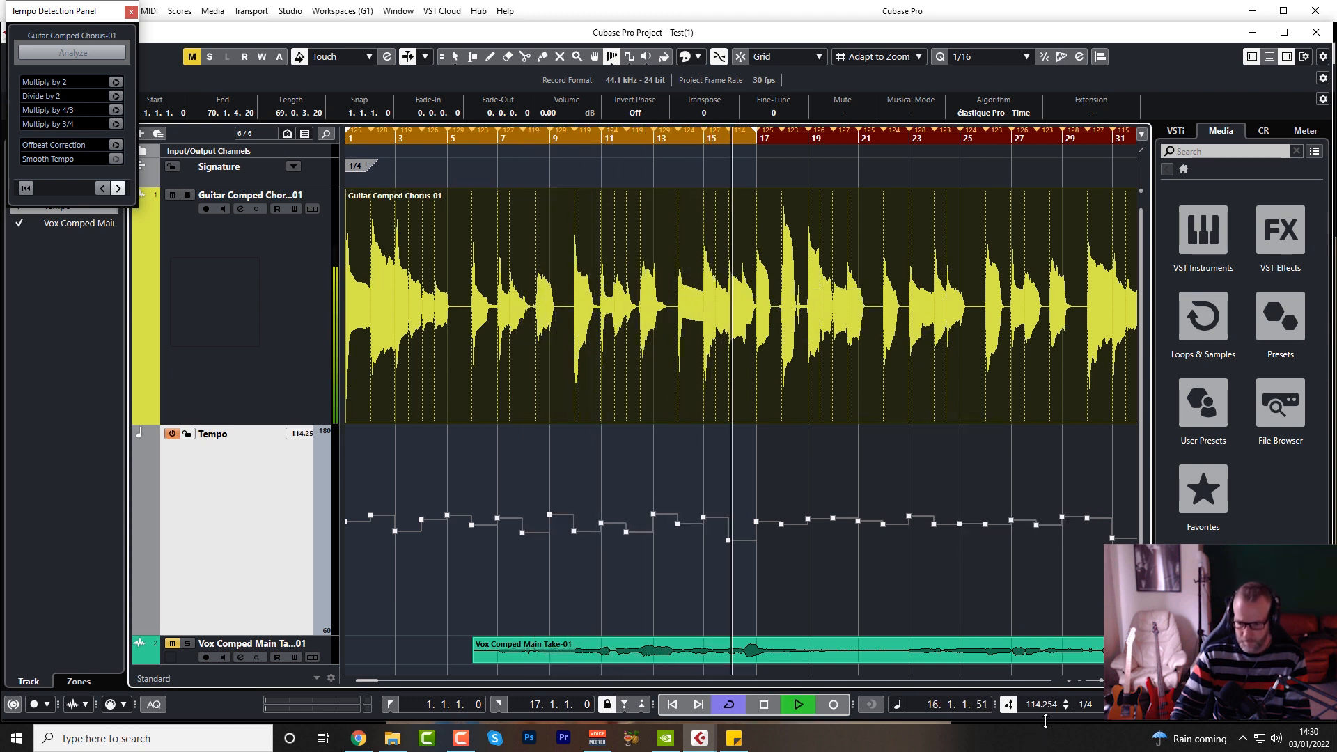
{"action": "key", "text": "space"}
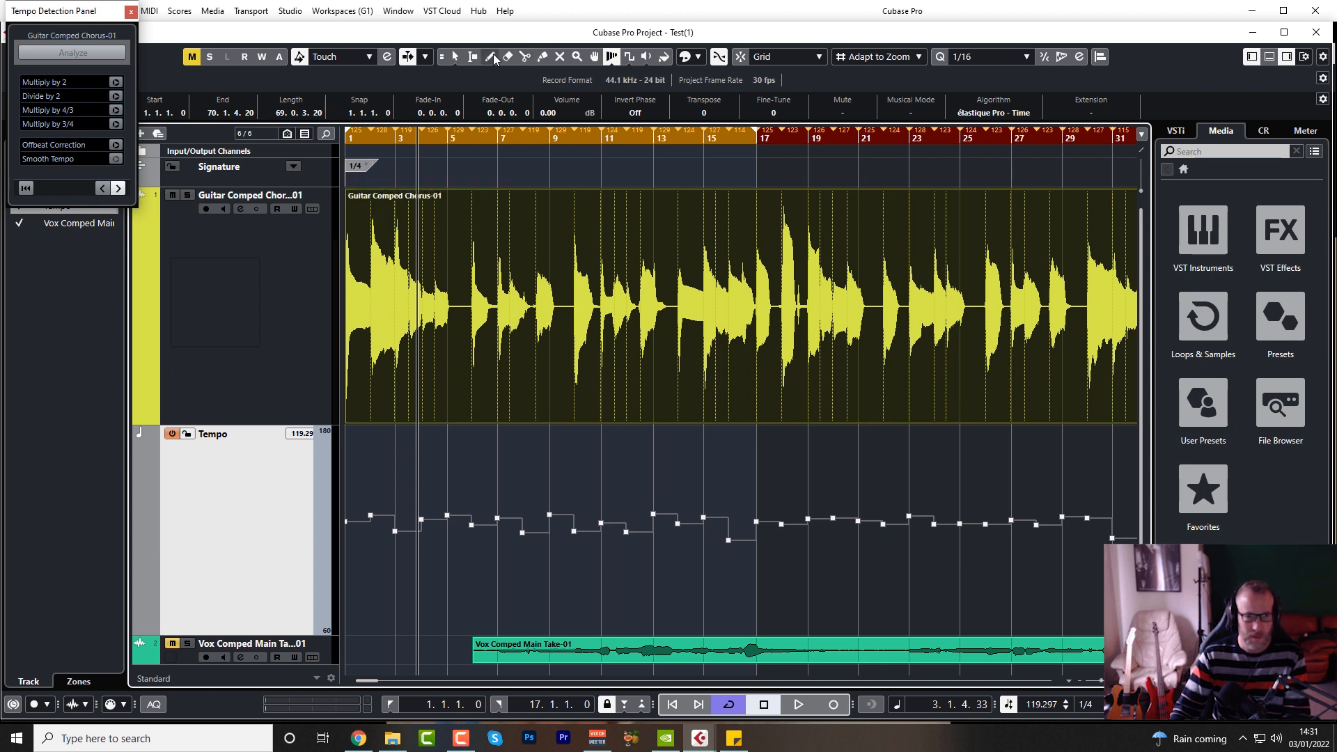
- End the tempo detection session by switching to the Object Selection tool, then set the time signature at bar 1 to 4/4
{"action": "left_click", "coordinate": [454, 57]}
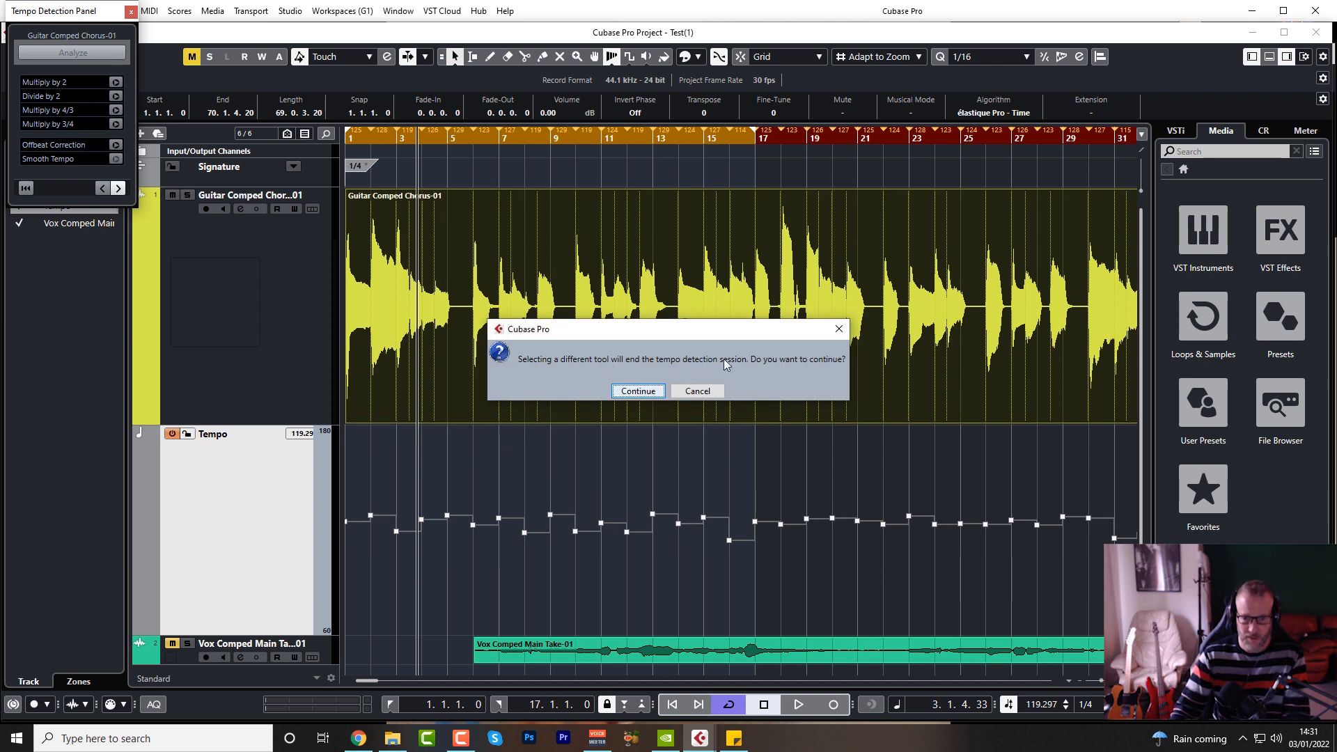
{"action": "left_click", "coordinate": [639, 390]}
{"action": "left_click", "coordinate": [358, 167]}
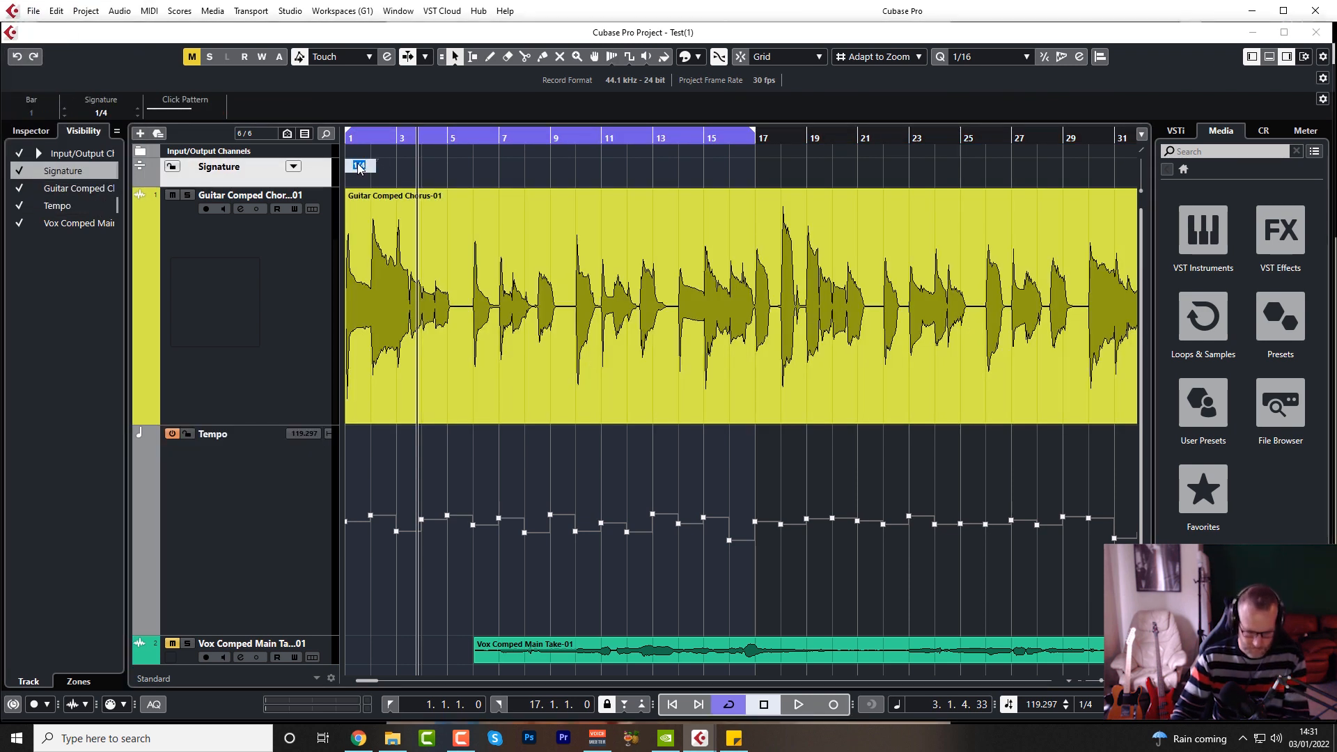
{"action": "type", "text": "4/"}
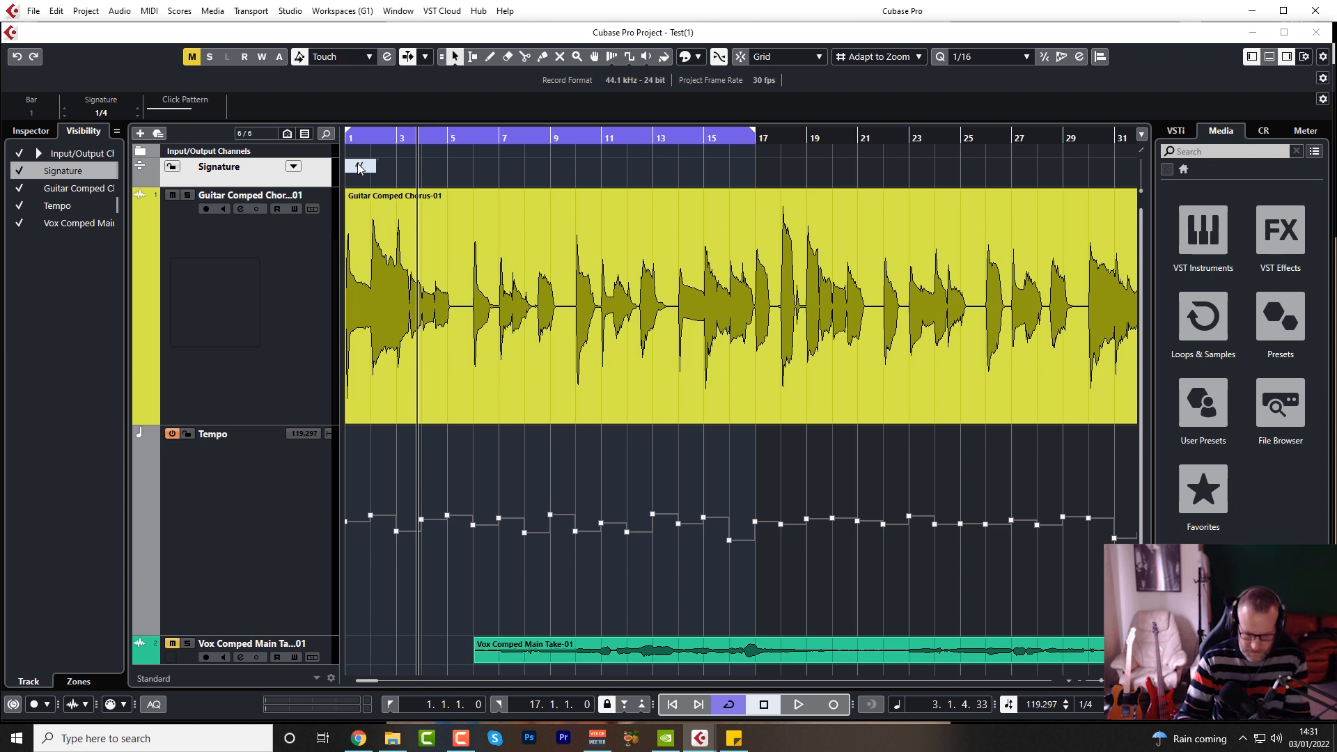
{"action": "type", "text": "4"}
{"action": "key", "text": "Return"}
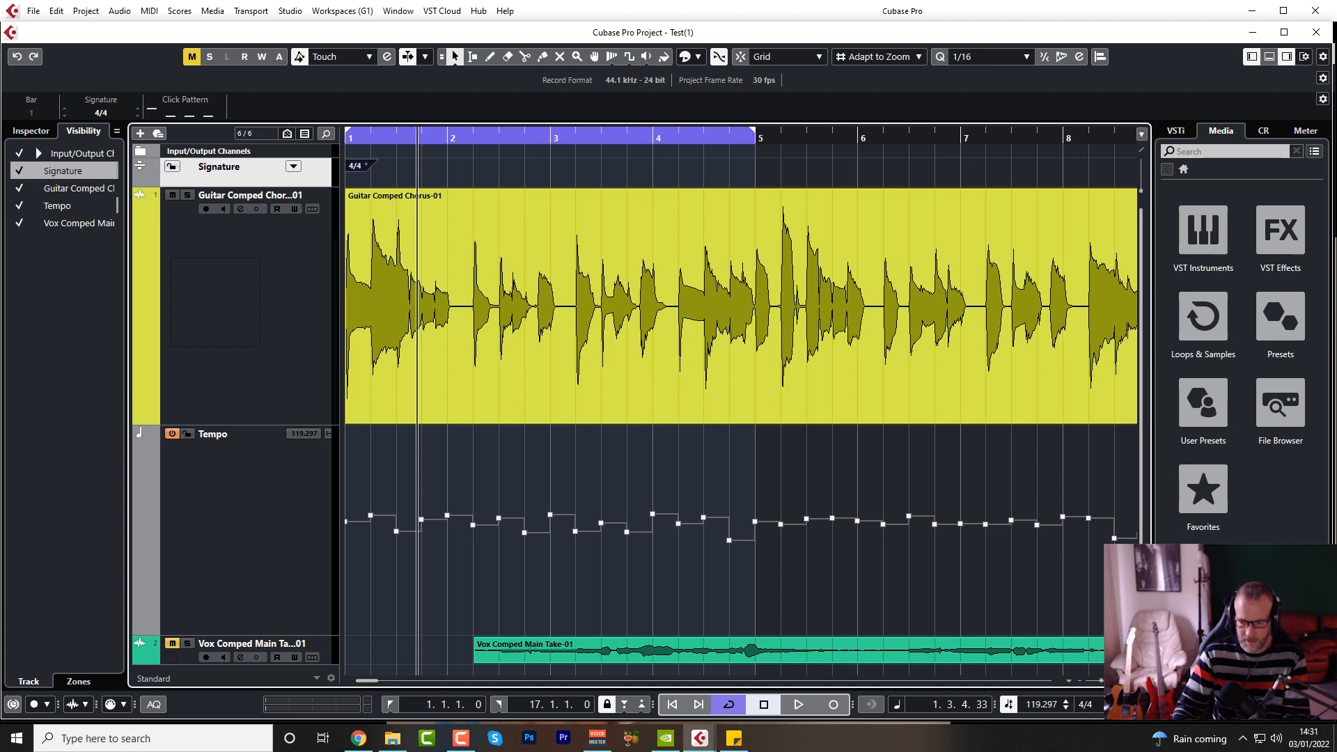
- Play the cycled guitar phrase against the 4/4 bar grid, stop it and move the guitar's reopened Tempo Detection Panel over the waveform
{"action": "mouse_move", "coordinate": [1112, 708]}
{"action": "left_mouse_down"}
{"action": "mouse_move", "coordinate": [1076, 713]}
{"action": "mouse_move", "coordinate": [1118, 709]}
{"action": "left_mouse_up"}
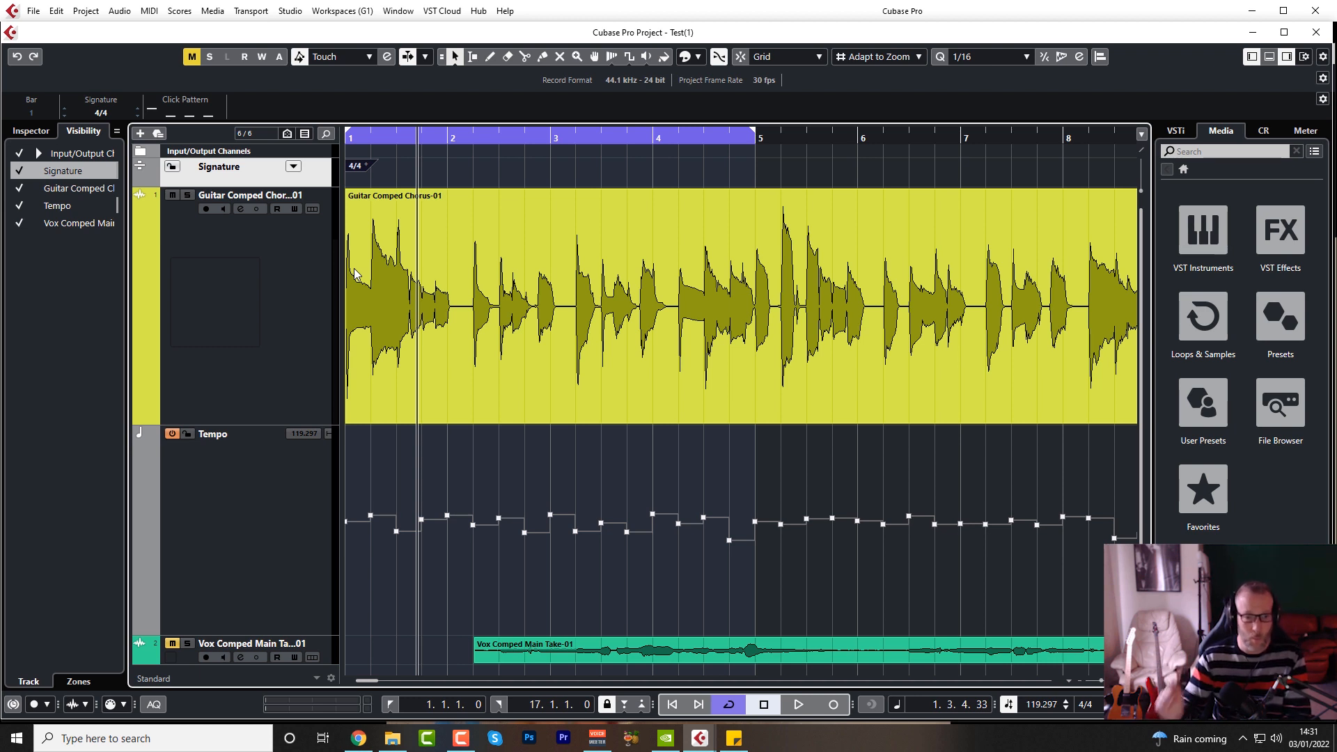
{"action": "key", "text": "space"}
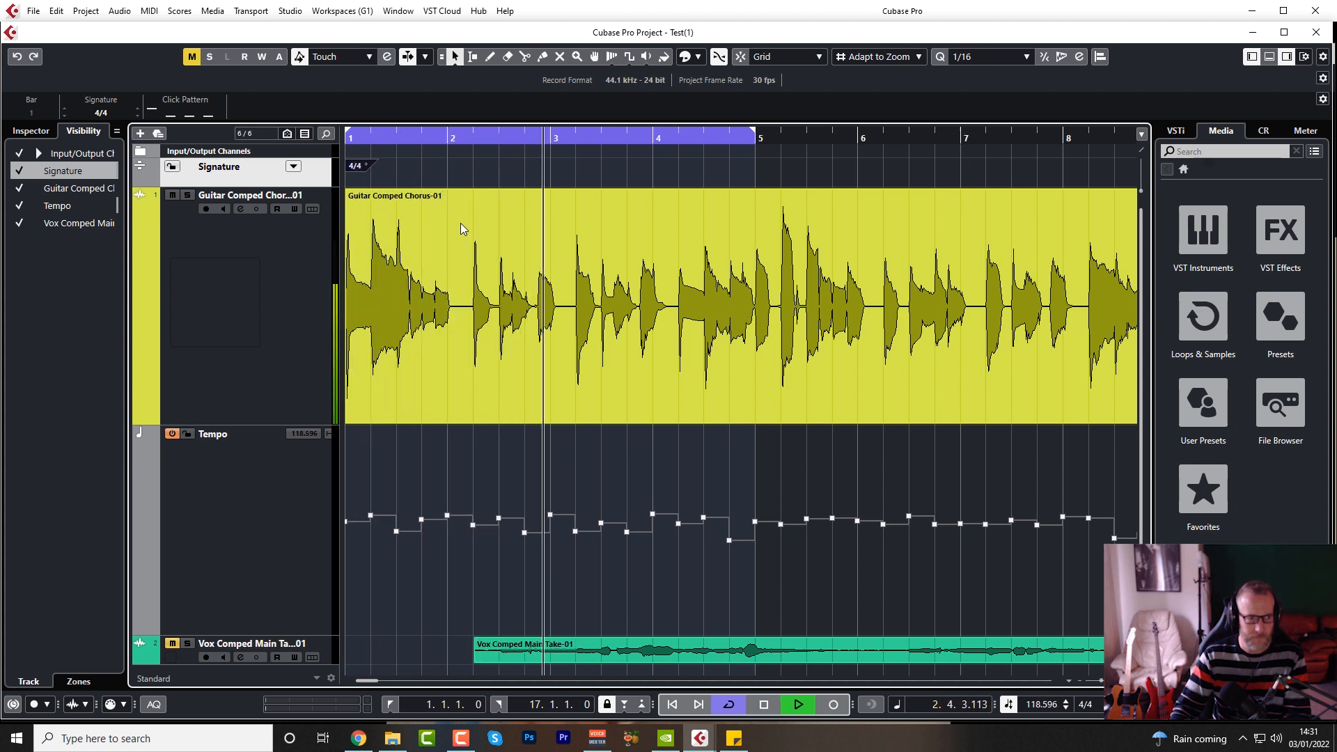
{"action": "key", "text": "space"}
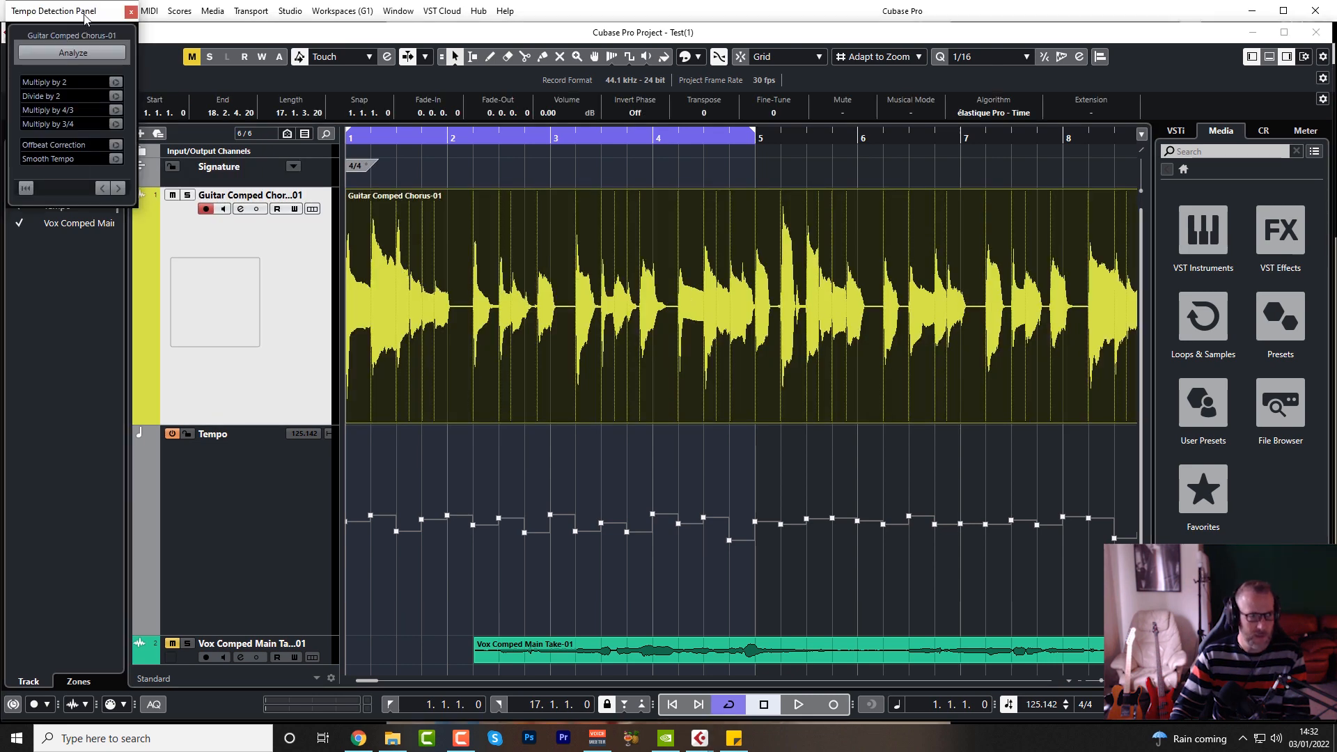
{"action": "left_click_drag", "start_coordinate": [85, 16], "coordinate": [622, 249]}
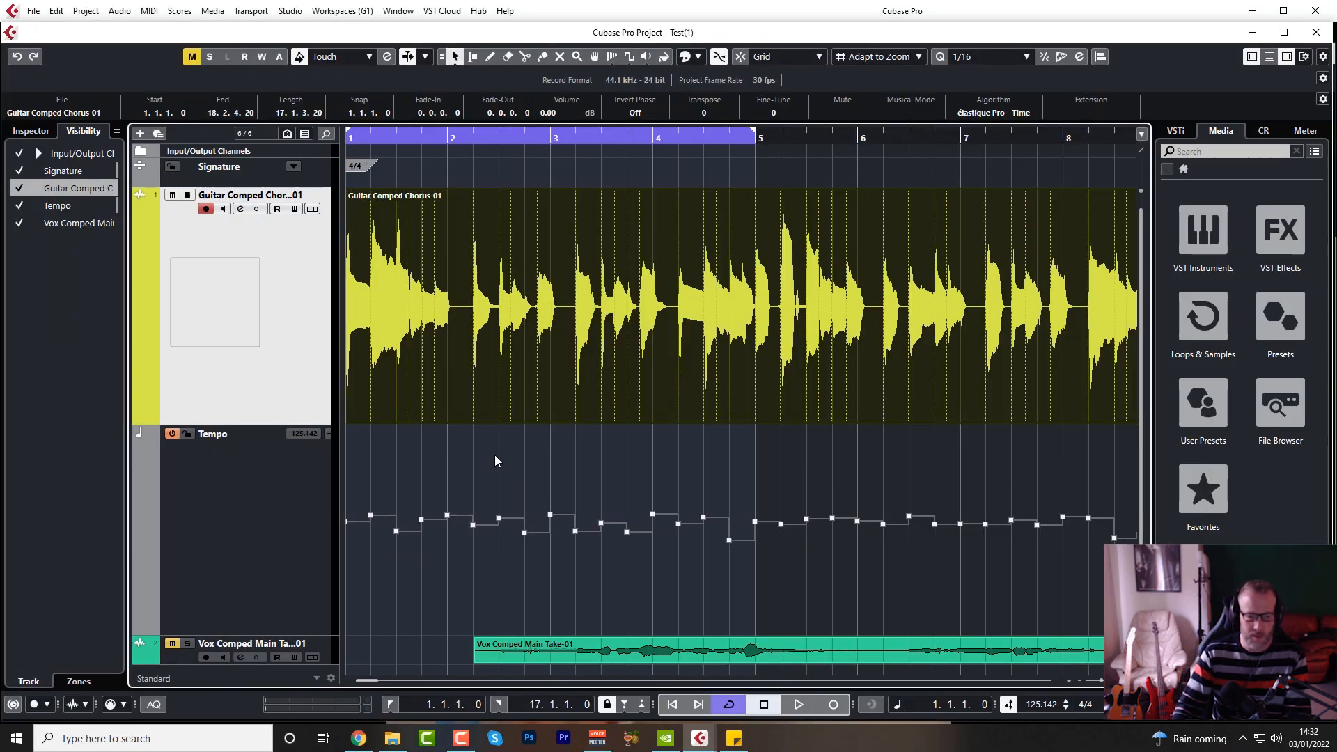
- Apply Set Definition From Tempo to the guitar event, saving it in the project only and setting all tracks to musical time base
{"action": "left_click", "coordinate": [495, 457]}
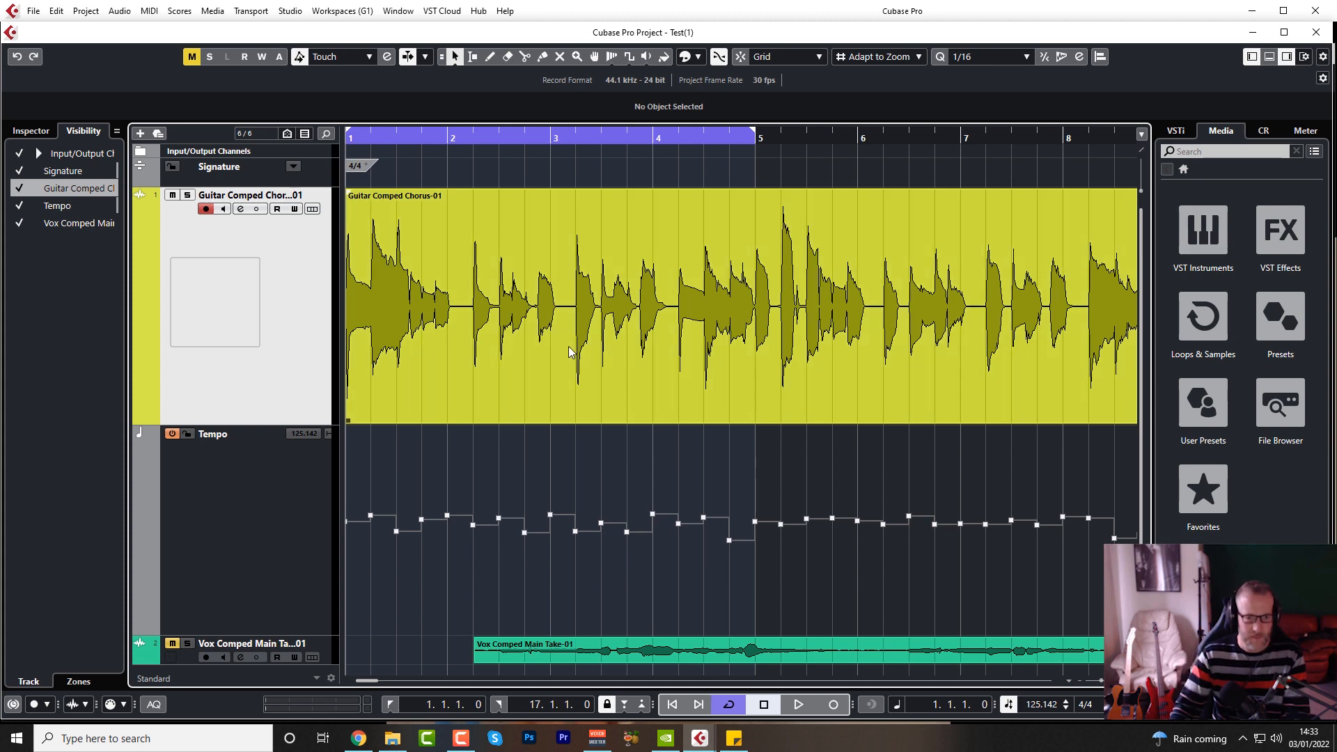
{"action": "left_click", "coordinate": [592, 301]}
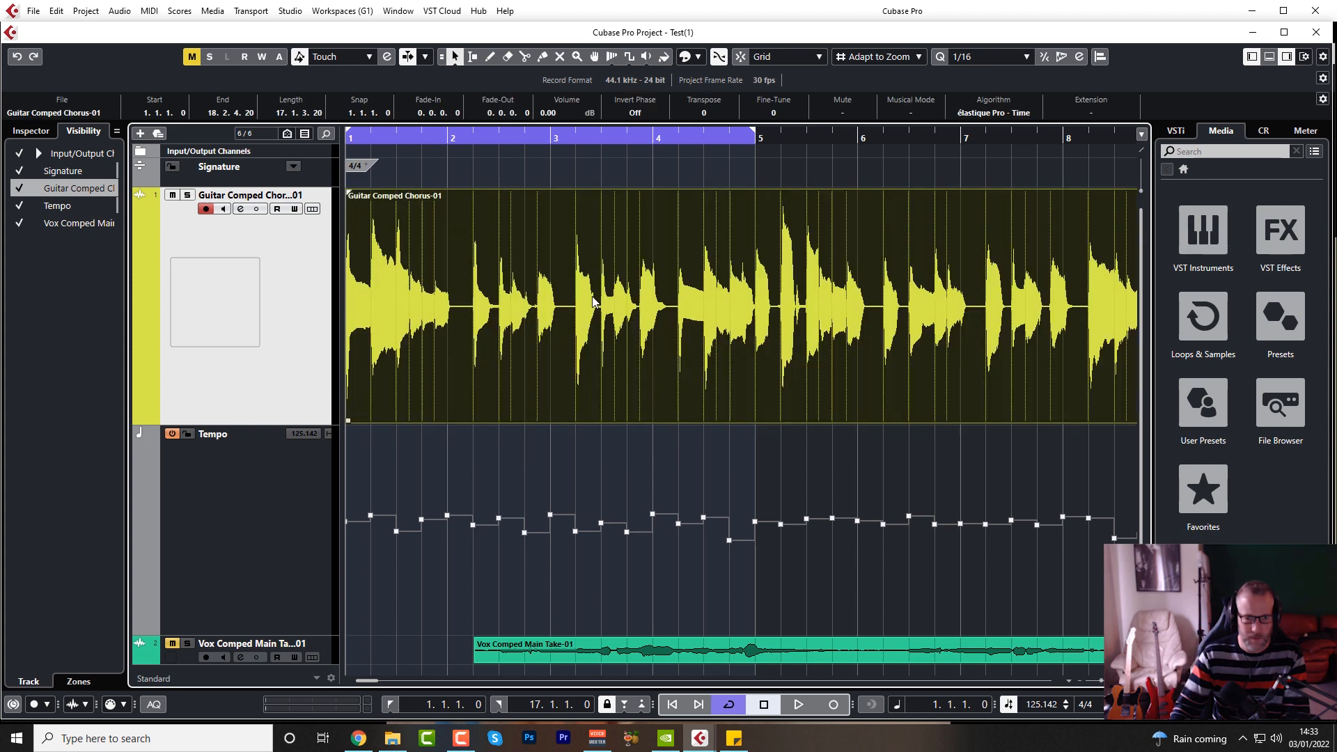
{"action": "left_click", "coordinate": [120, 11]}
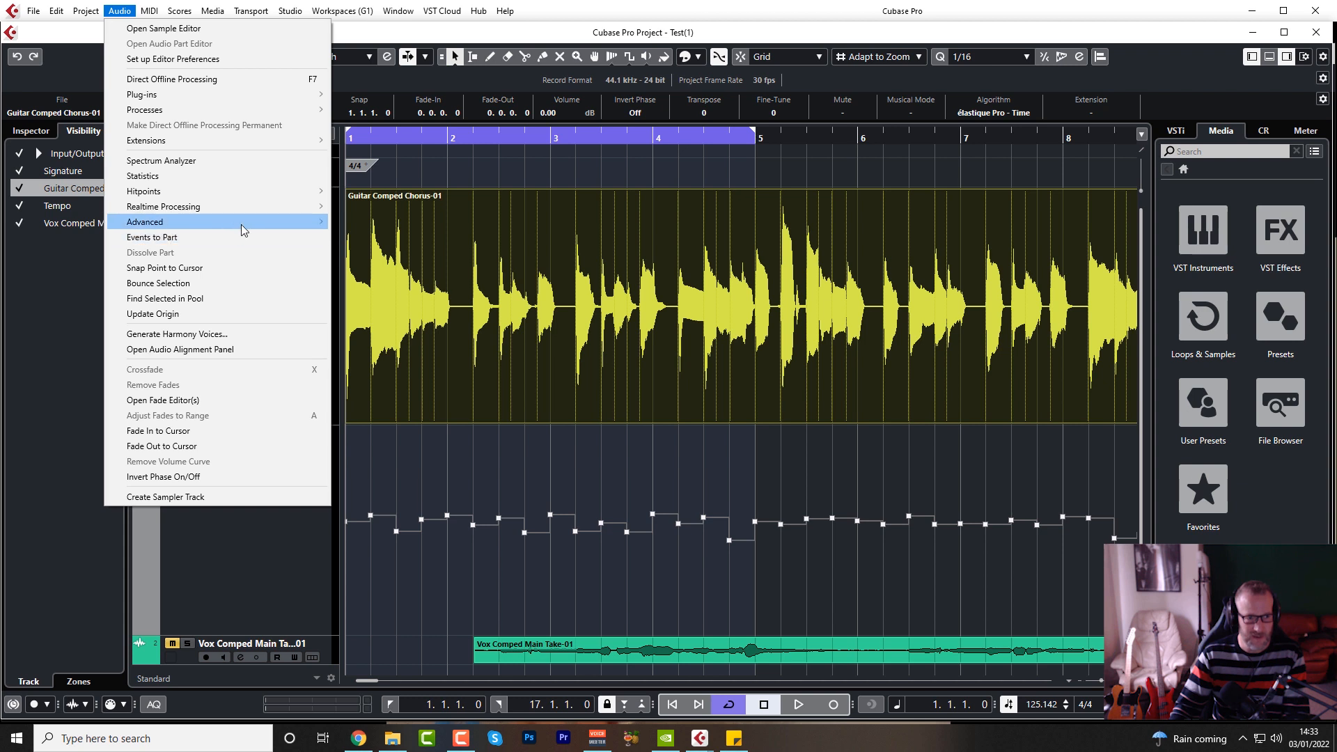
{"action": "mouse_move", "coordinate": [245, 224]}
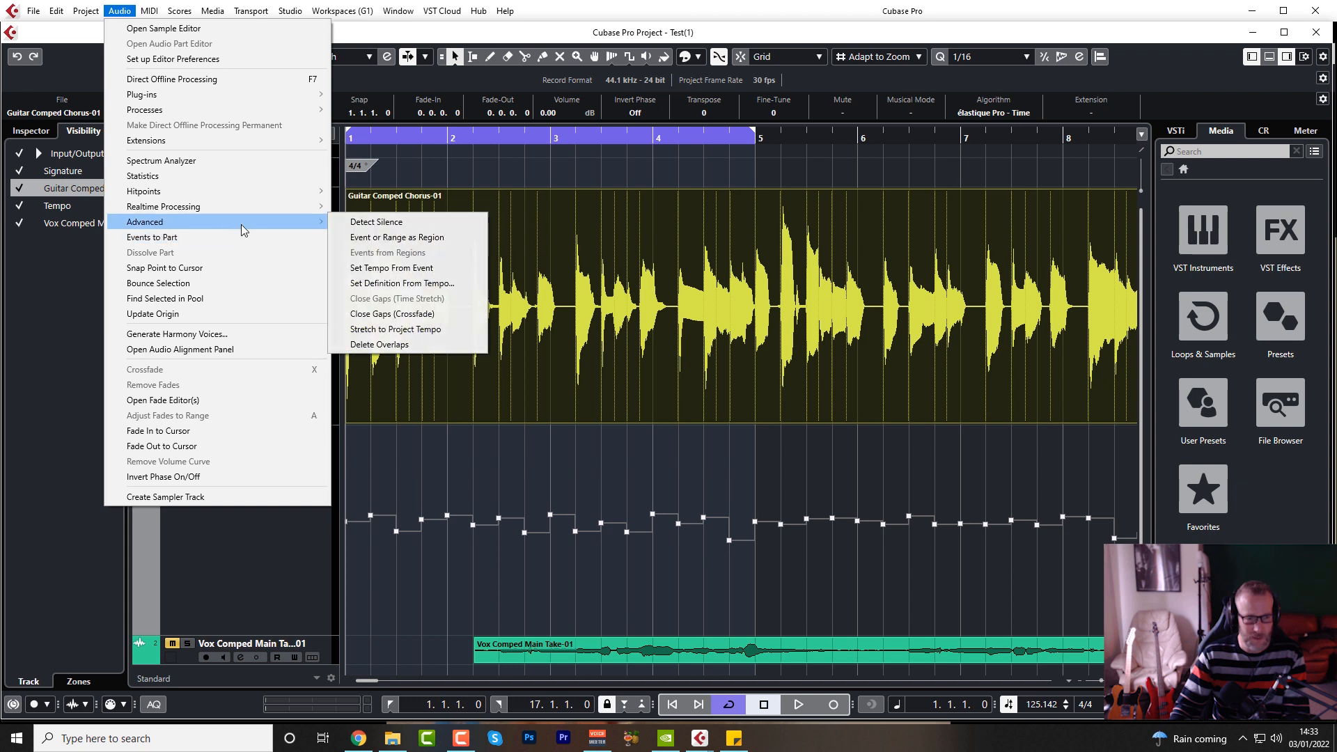
{"action": "left_click", "coordinate": [420, 285]}
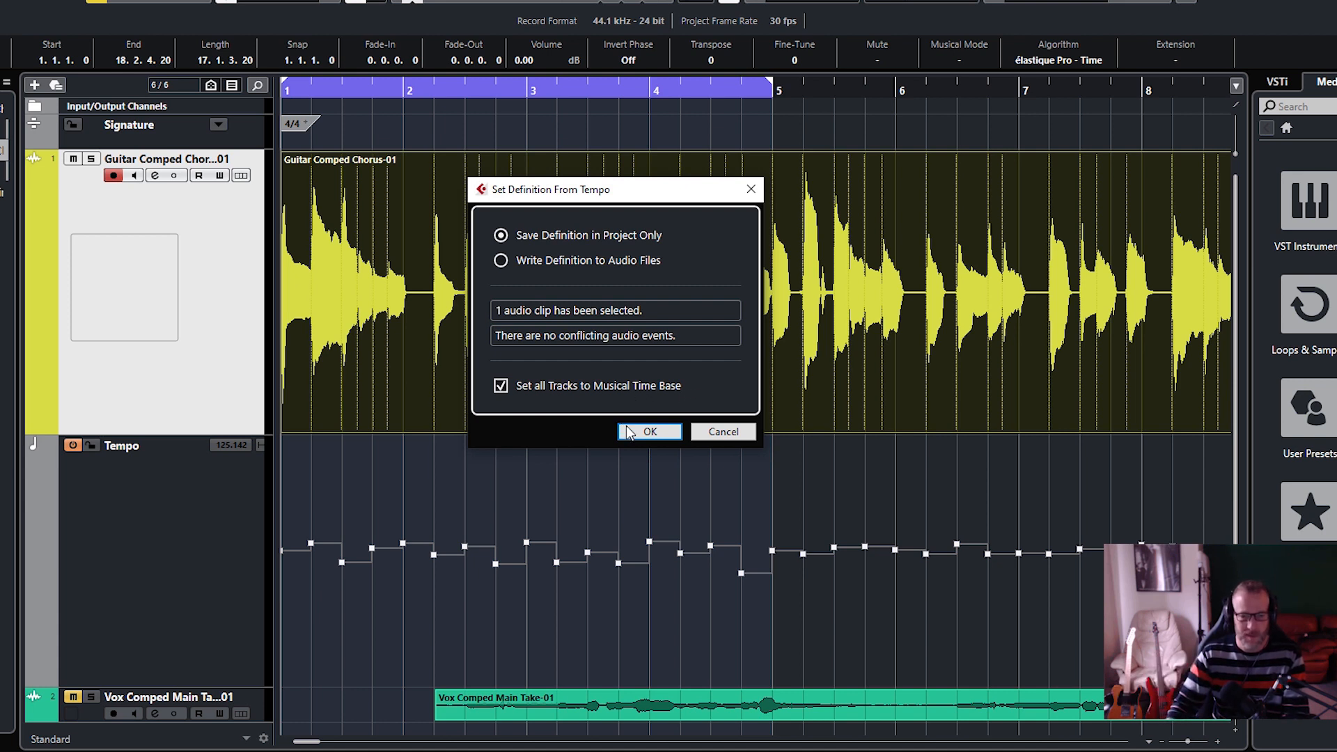
{"action": "left_click", "coordinate": [648, 431]}
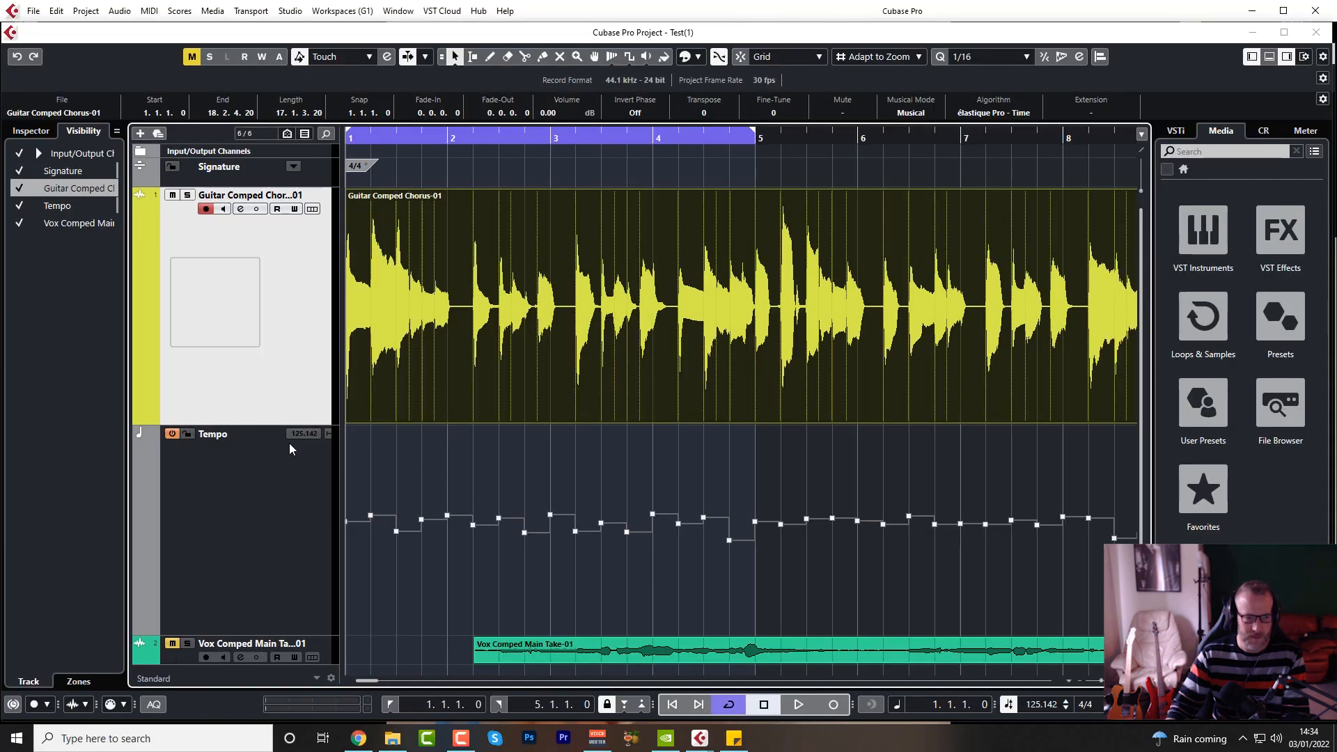
- Deactivate the Tempo track and play the cycled guitar phrase at the fixed project tempo
{"action": "left_click", "coordinate": [172, 434]}
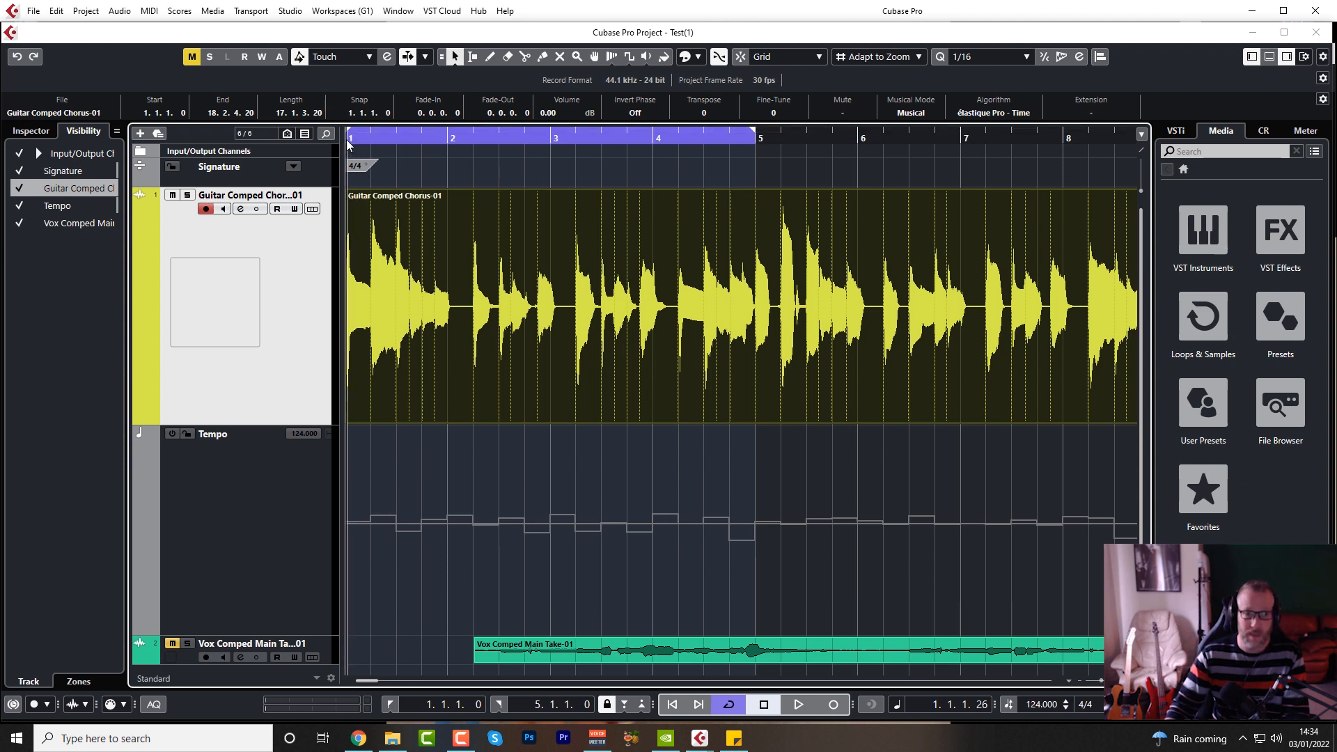
{"action": "key", "text": "space"}
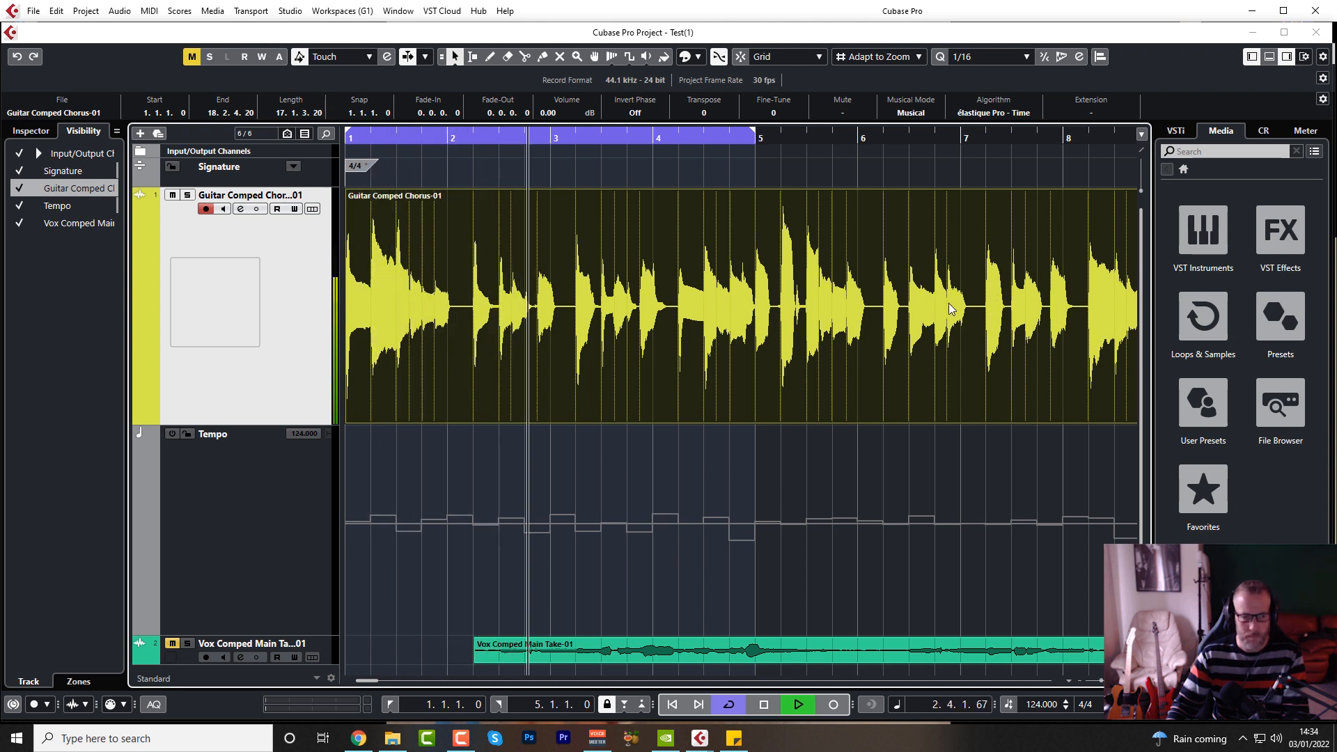
{"action": "key", "text": "space"}
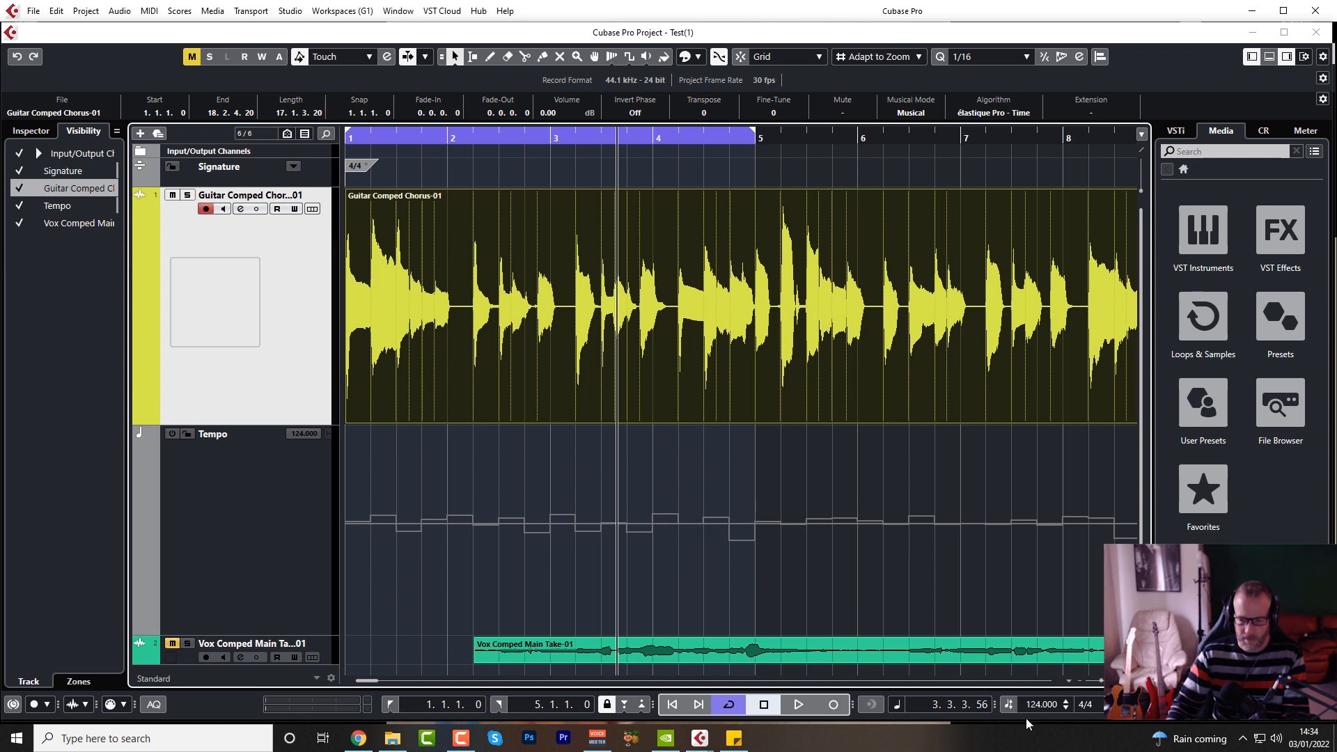
- Try the guitar at a faster fixed tempo of 127 BPM by playing it from bar 1
{"action": "left_click", "coordinate": [1056, 704]}
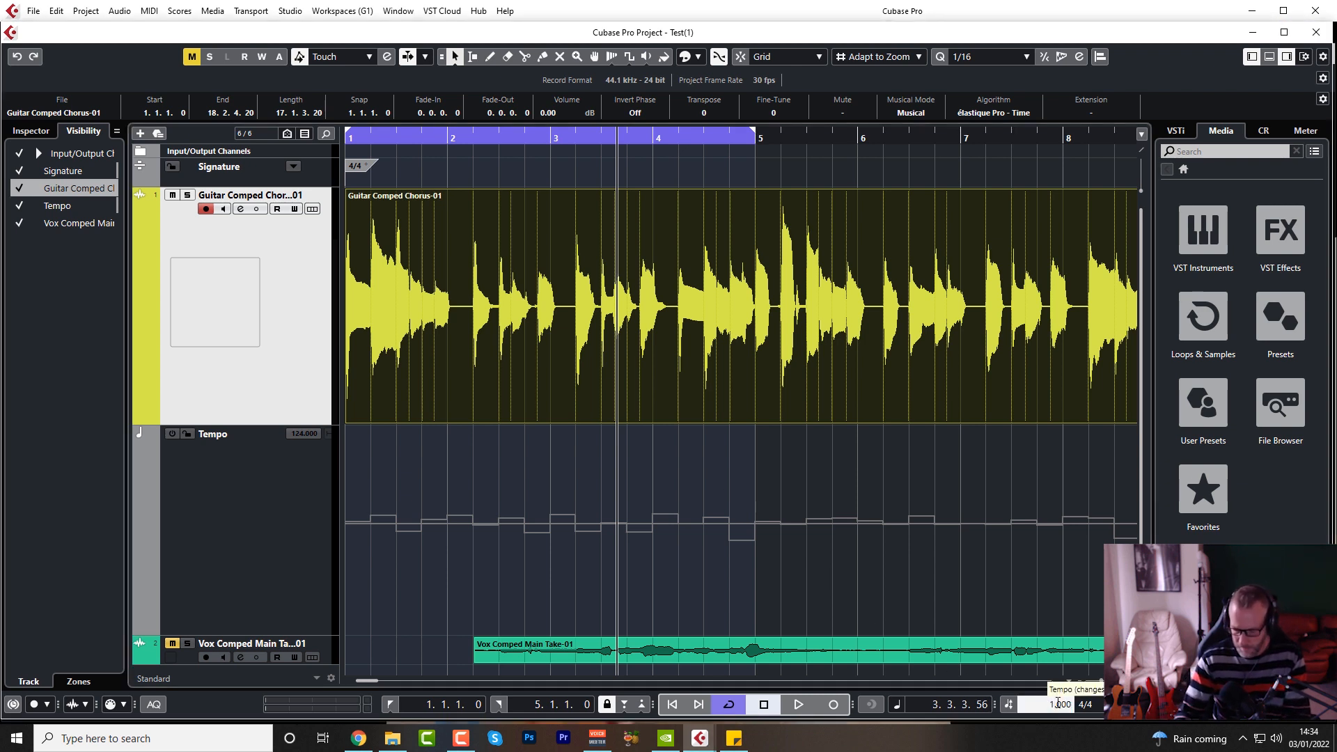
{"action": "key", "text": "Return"}
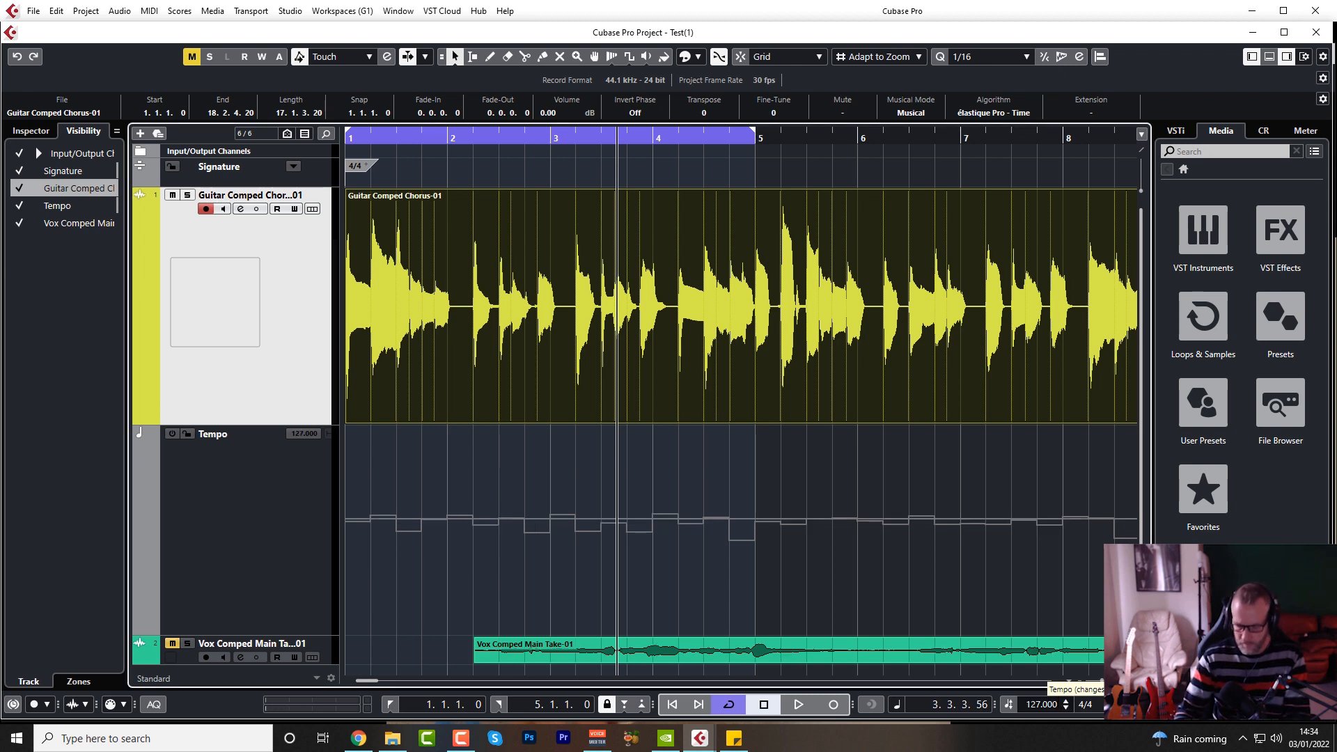
{"action": "key", "text": "KP_Decimal"}
{"action": "key", "text": "space"}
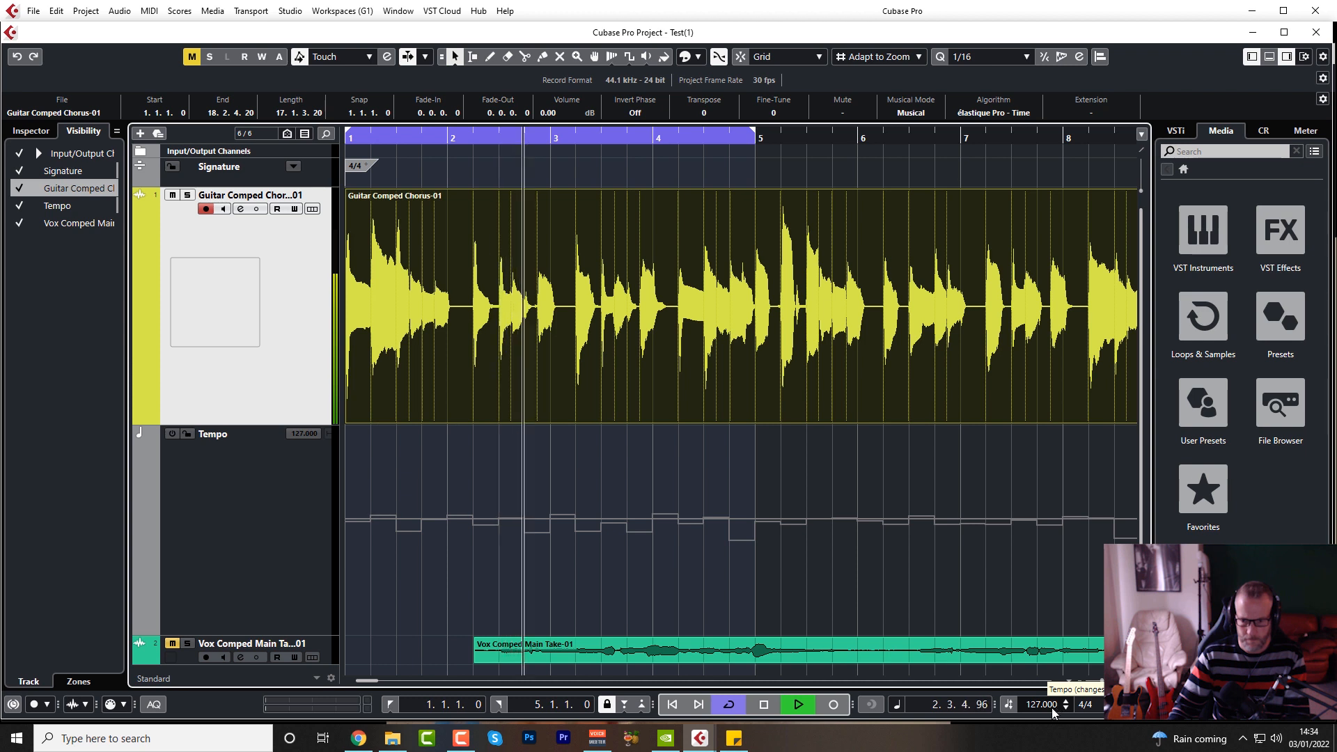
{"action": "key", "text": "space"}
- Try the guitar at a slower fixed tempo of 120 BPM by playing it from bar 1
{"action": "double_click", "coordinate": [1040, 706]}
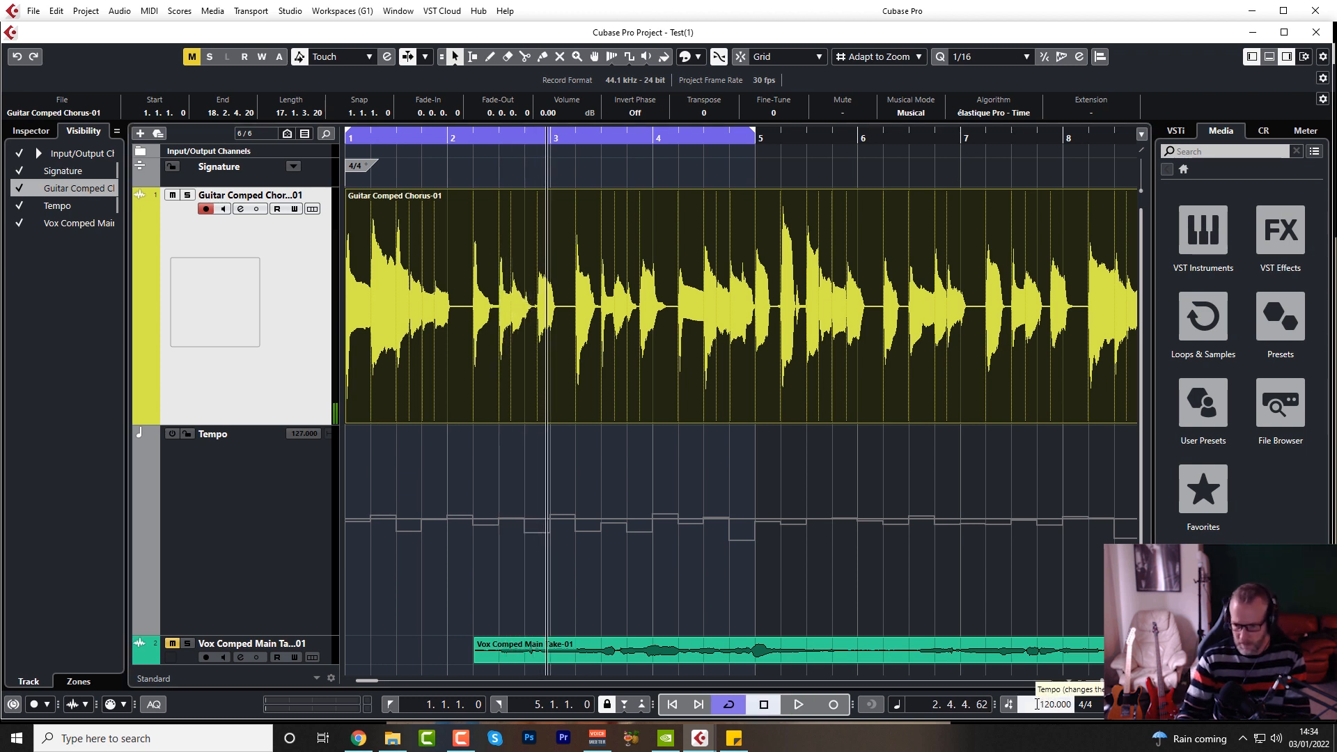
{"action": "key", "text": "Return"}
{"action": "key", "text": "period"}
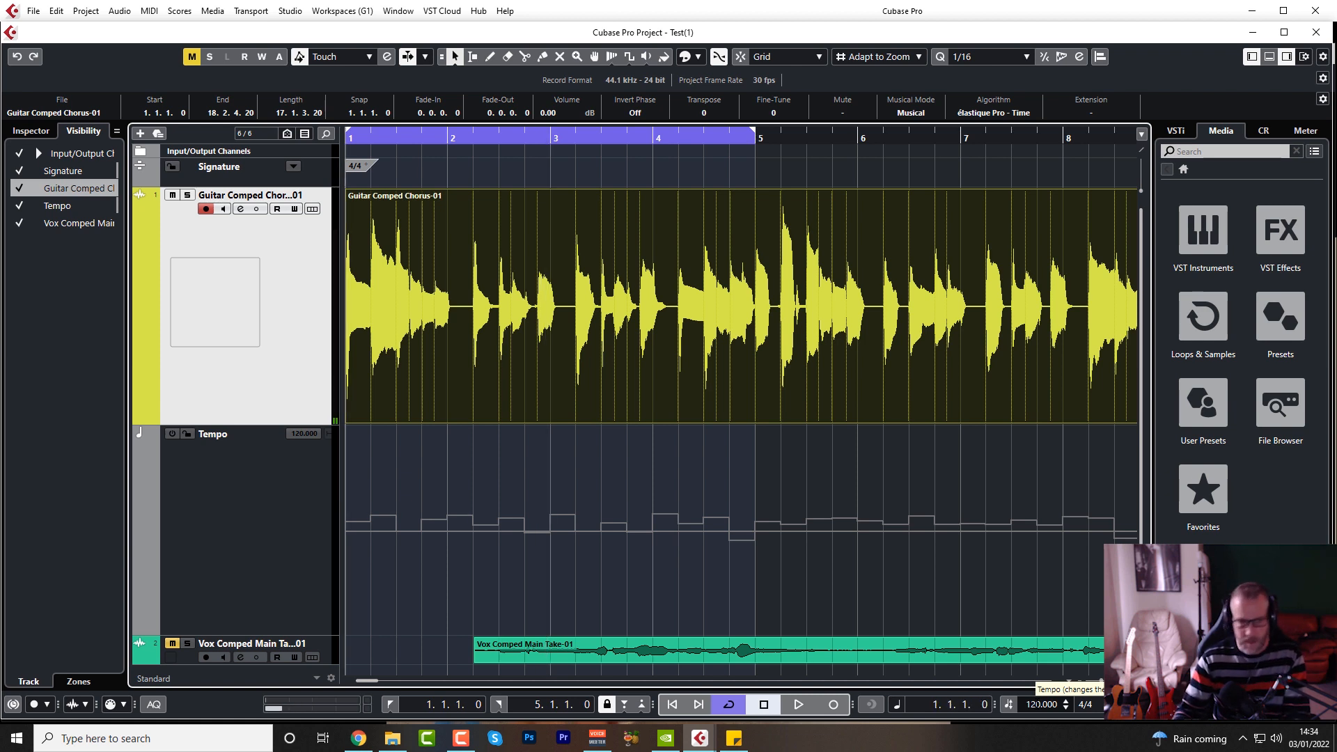
{"action": "key", "text": "space"}
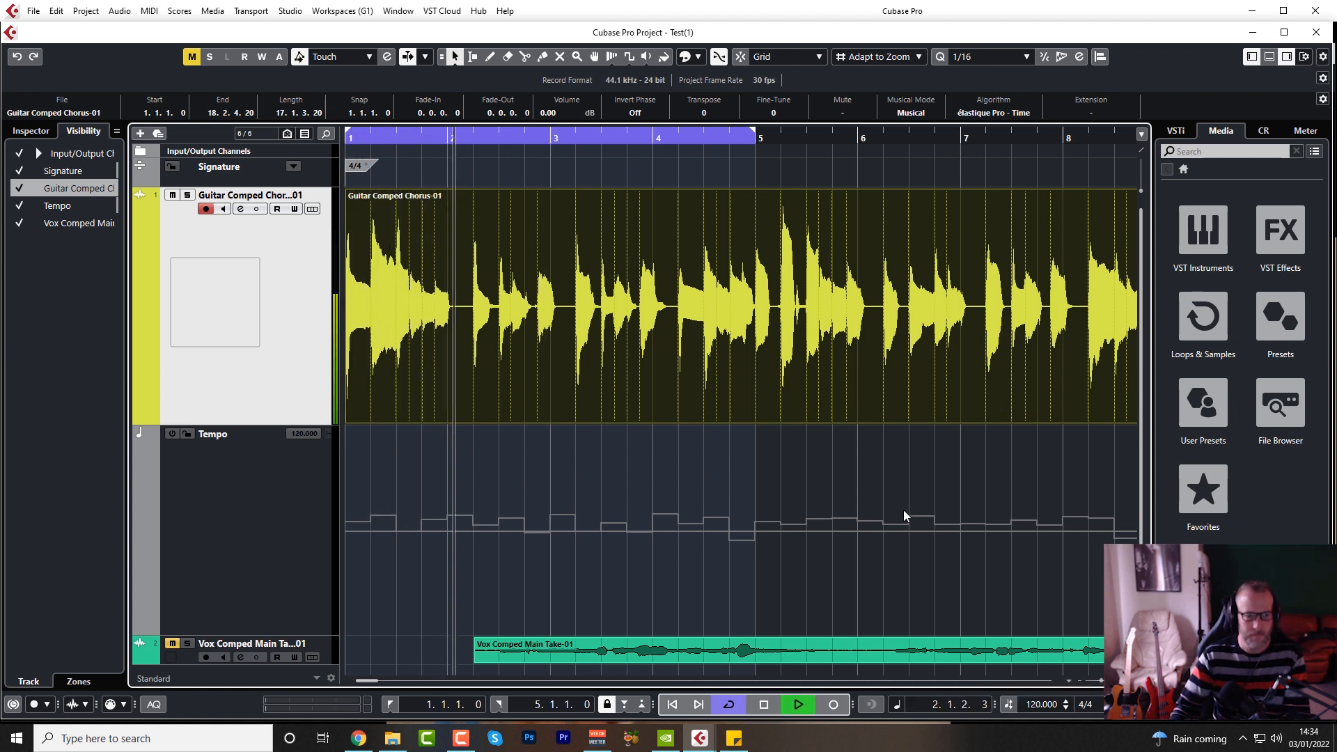
{"action": "key", "text": "space"}
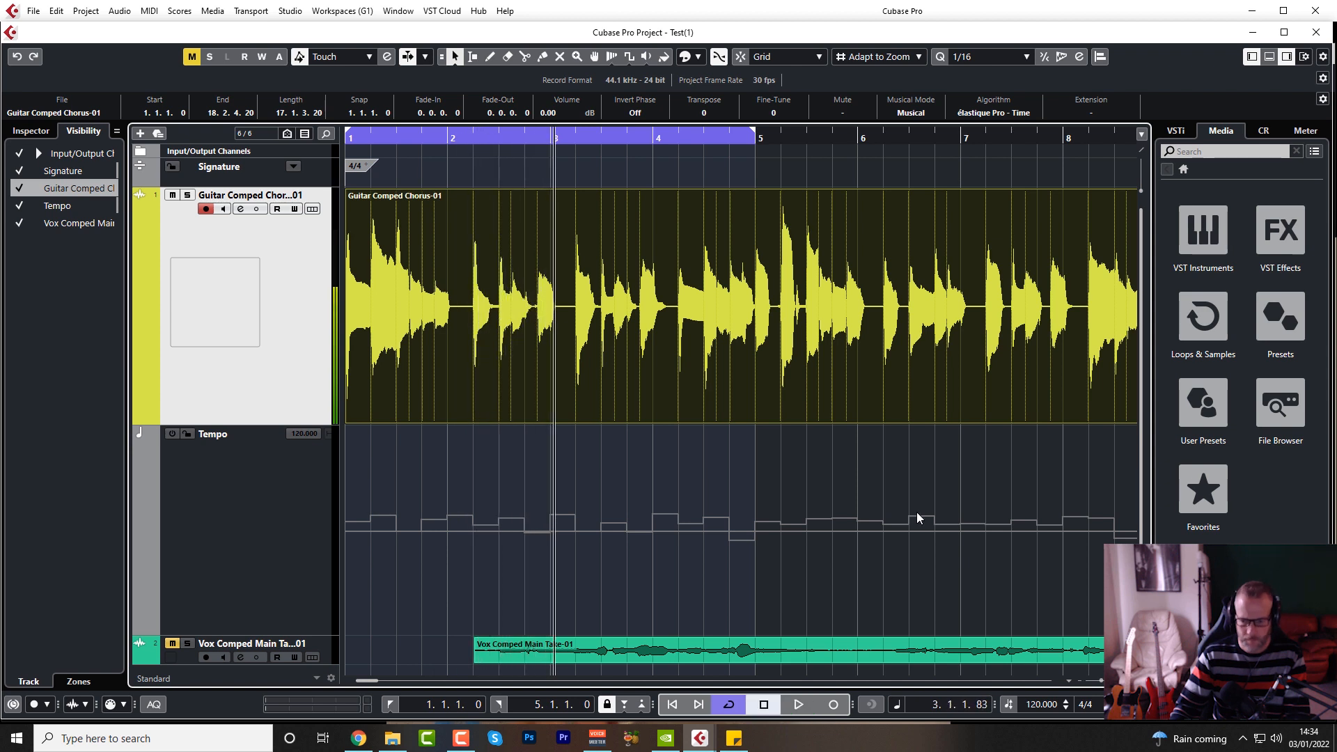
- Set the fixed project tempo to 124 BPM and shrink the Tempo track to a narrow lane
{"action": "left_click", "coordinate": [1027, 702]}
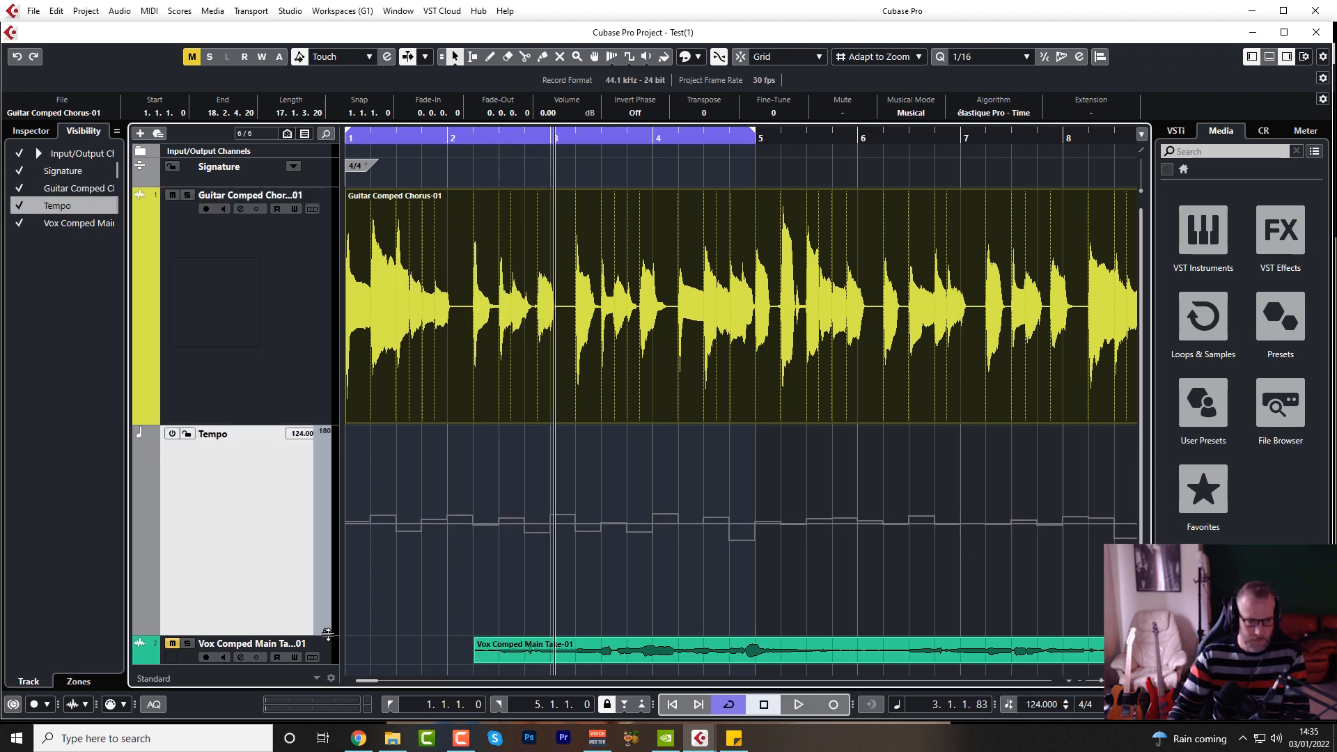
{"action": "left_click_drag", "start_coordinate": [300, 635], "coordinate": [301, 454]}
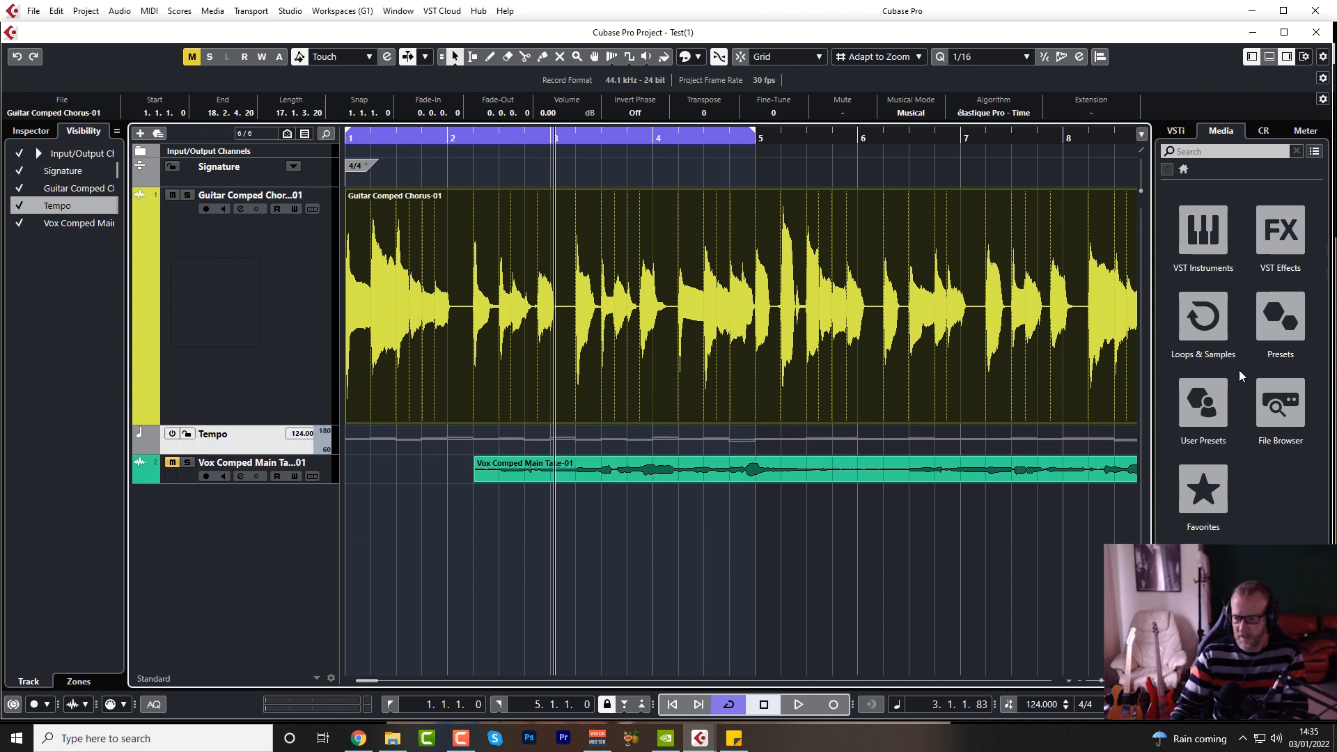
- Find Ambient Kit 1 AM Beat 5 in Loops & Samples, preview it and add it on a new track at bar 1
{"action": "left_click", "coordinate": [1211, 313]}
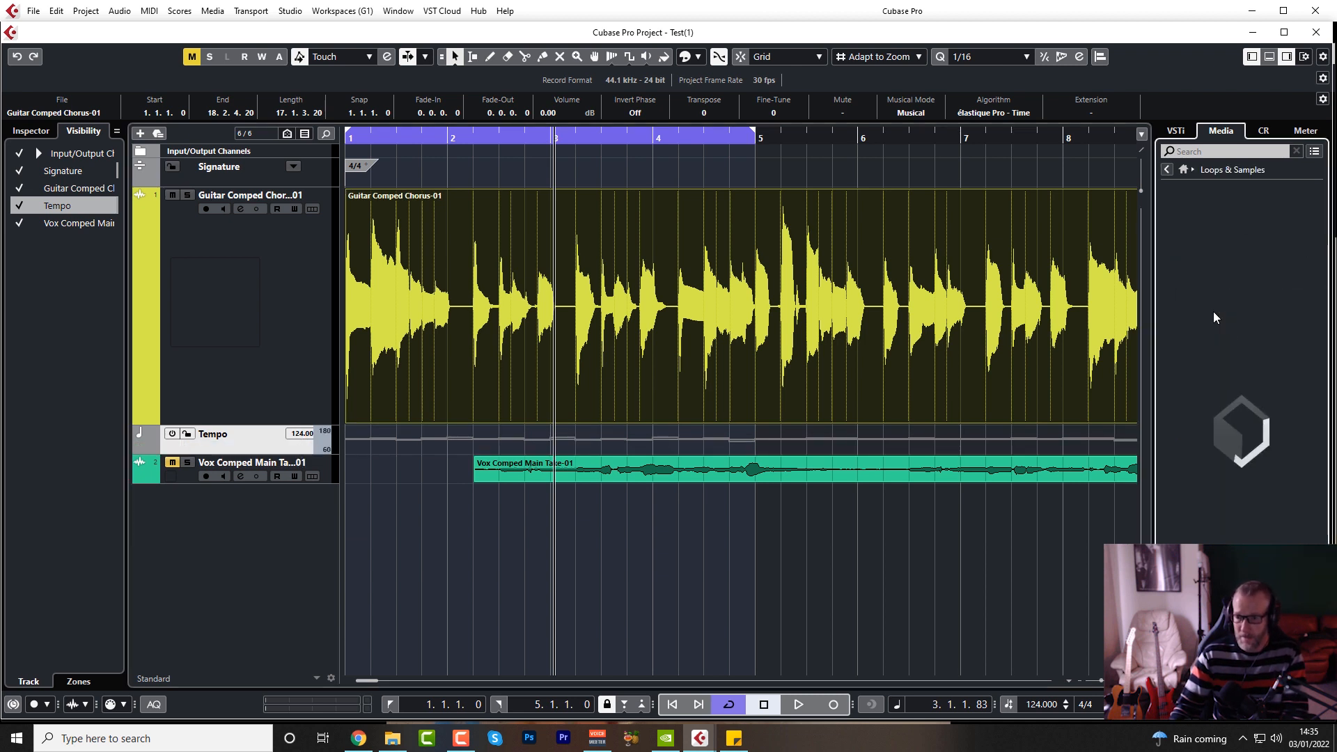
{"action": "left_click", "coordinate": [1203, 237]}
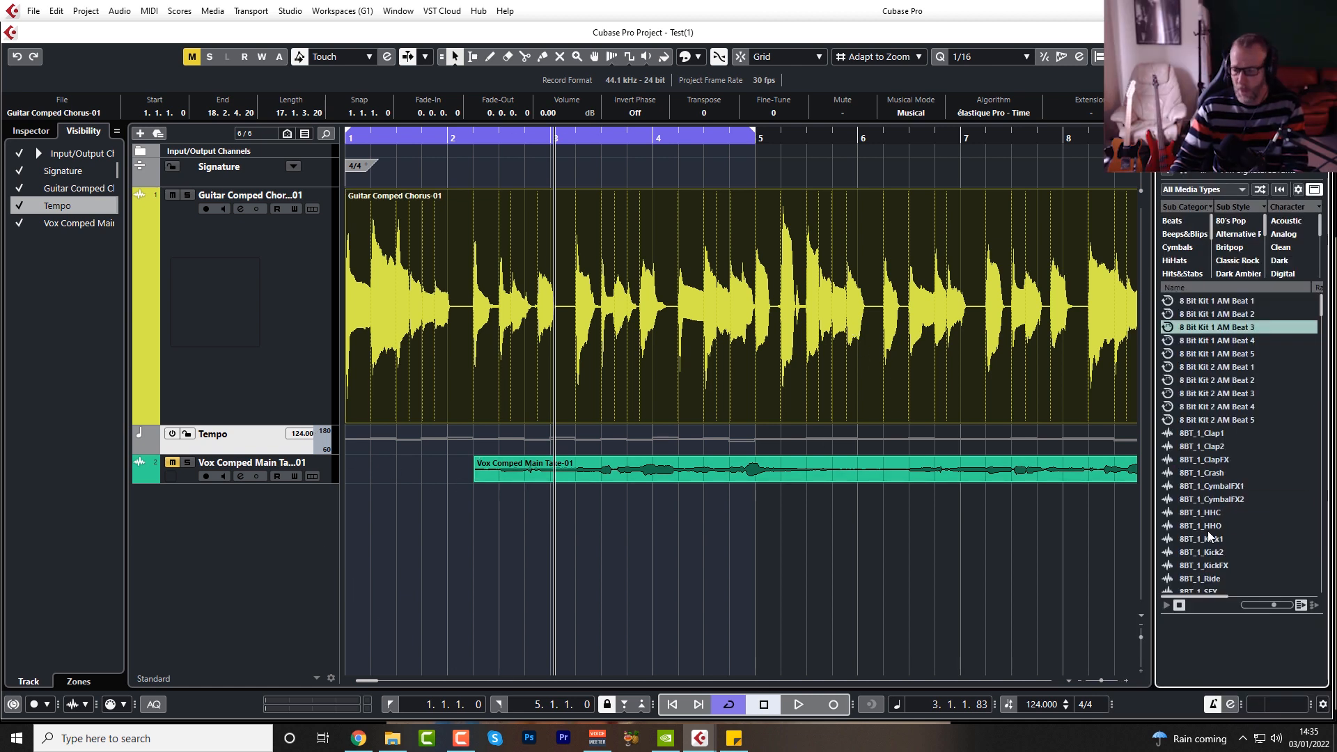
{"action": "scroll", "coordinate": [1193, 486], "scroll_direction": "down", "scroll_amount": 10}
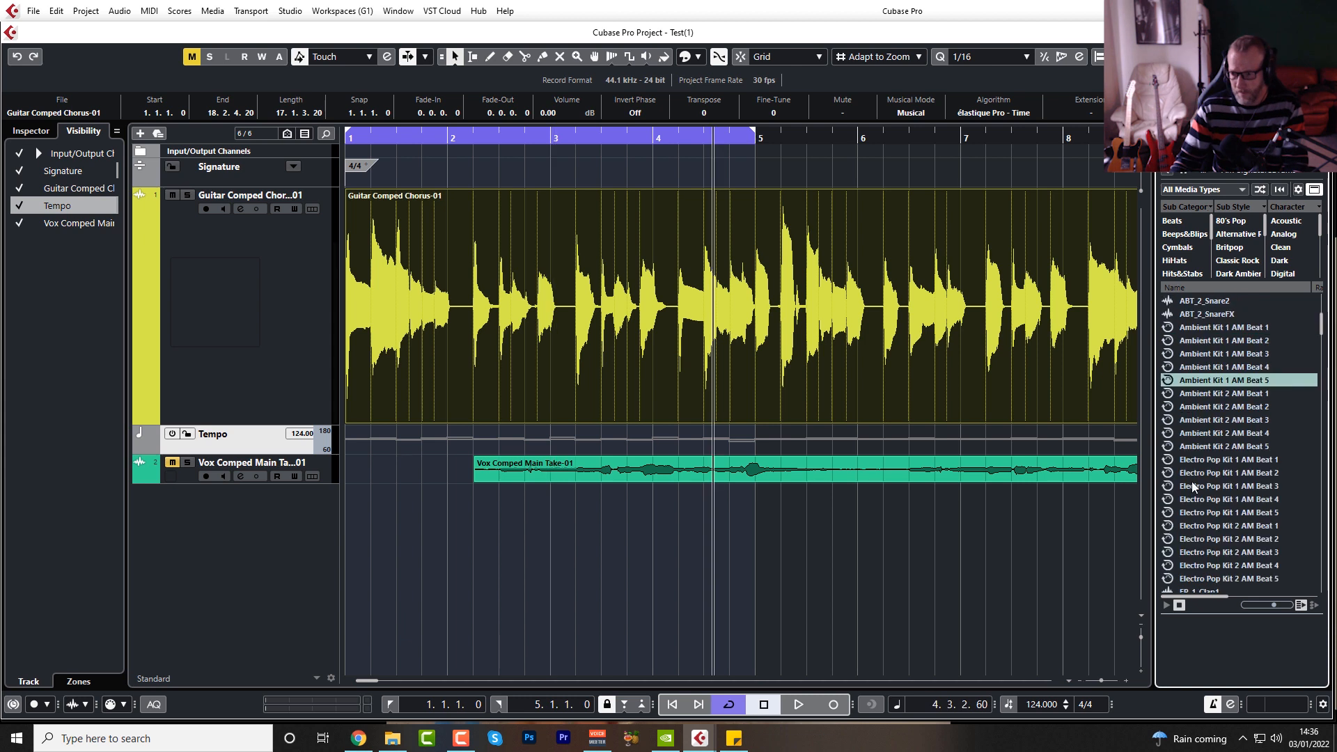
{"action": "left_click", "coordinate": [1211, 327]}
{"action": "left_click", "coordinate": [1217, 380]}
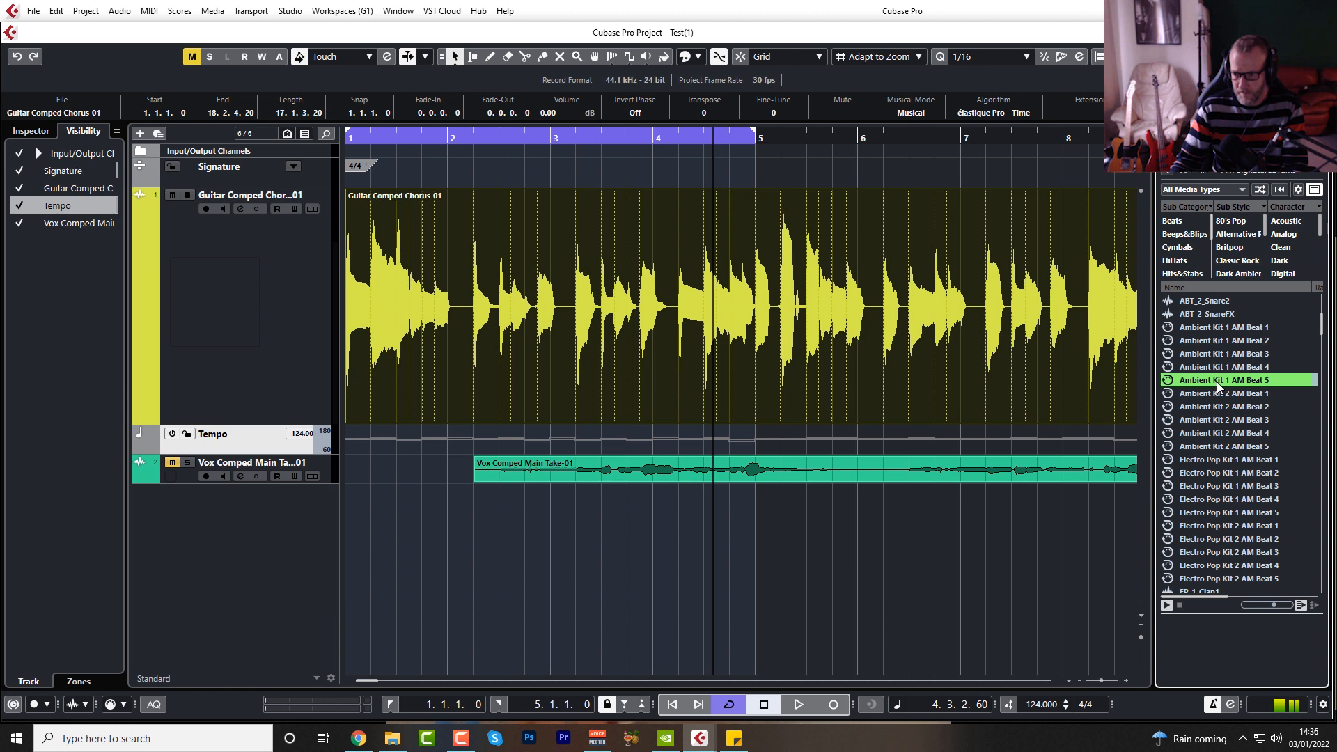
{"action": "left_click", "coordinate": [1179, 603]}
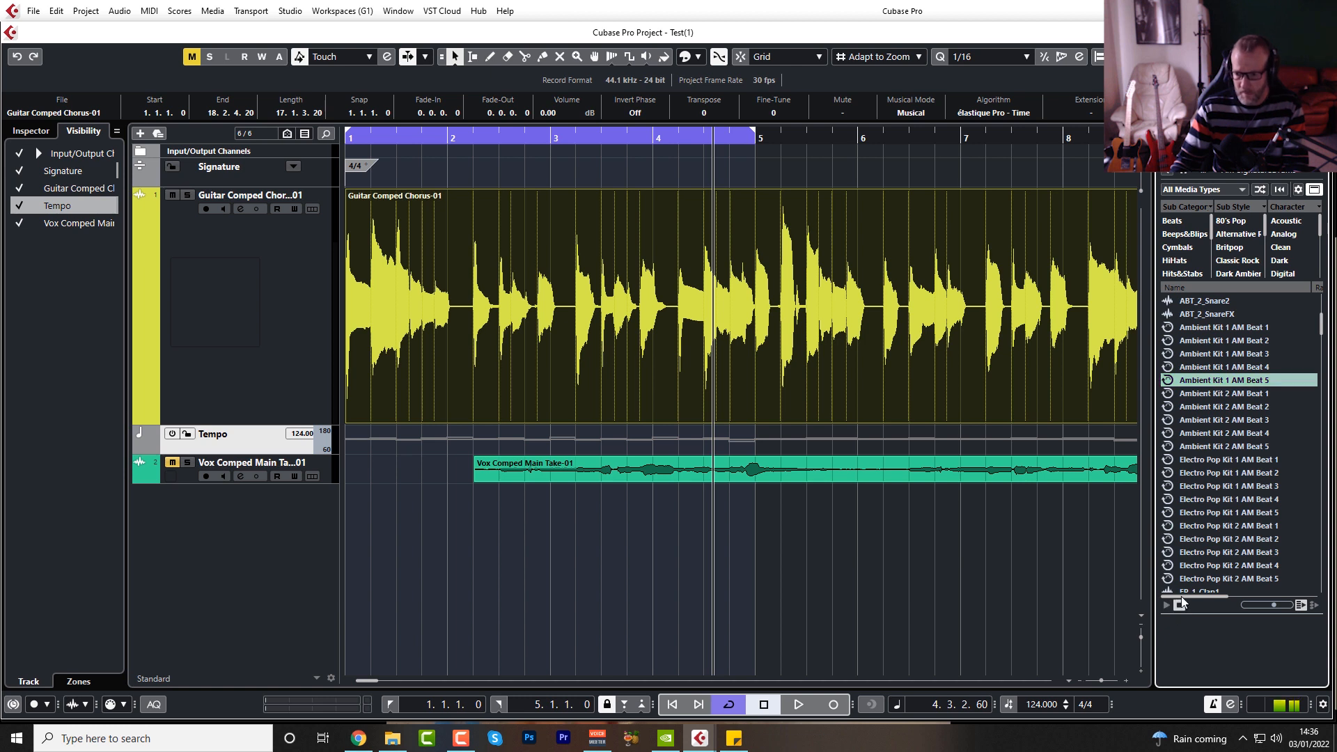
{"action": "left_click_drag", "start_coordinate": [1190, 377], "coordinate": [315, 508]}
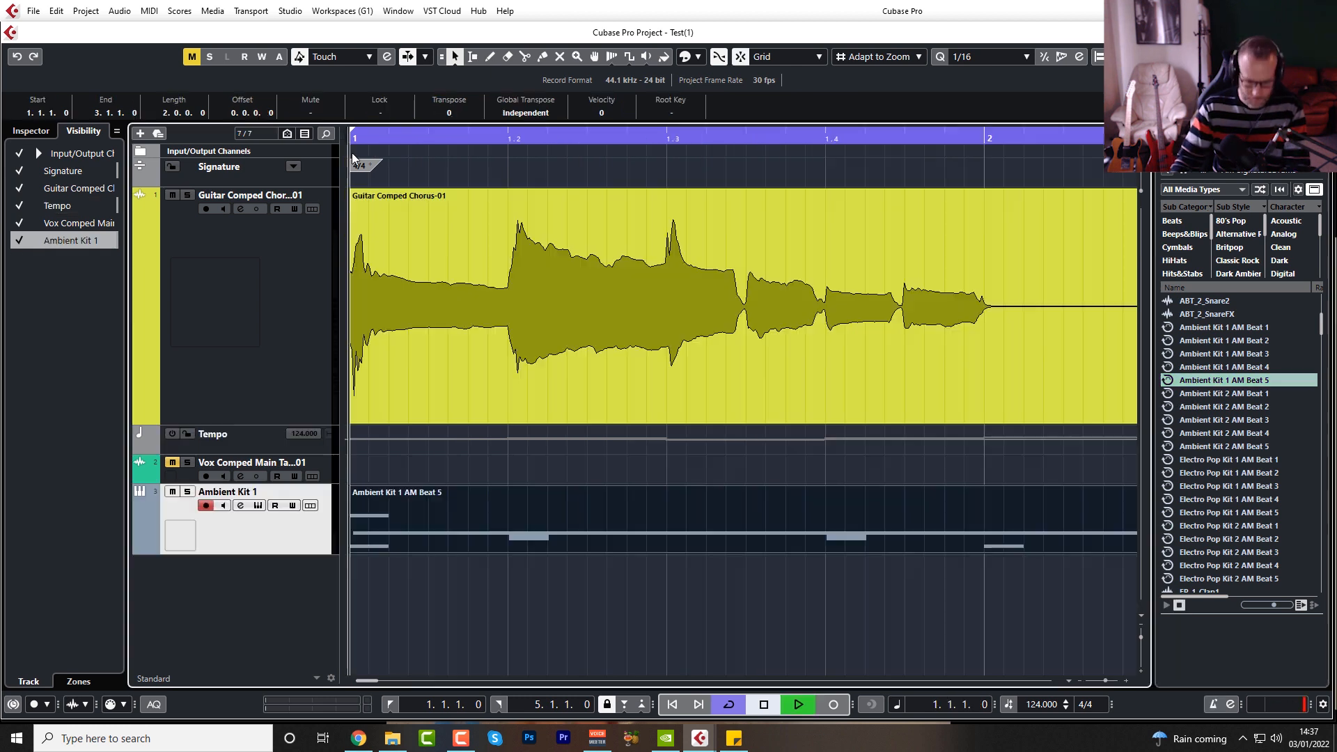
- Play the guitar together with the Ambient Kit 1 beat and duplicate the beat part from bar 3 to bar 5
{"action": "key", "text": "g"}
{"action": "key", "text": "g"}
{"action": "key", "text": "g"}
{"action": "key", "text": "g"}
{"action": "key", "text": "g"}
{"action": "key", "text": "g"}
{"action": "key", "text": "g"}
{"action": "key", "text": "g"}
{"action": "key", "text": "g"}
{"action": "key", "text": "g"}
{"action": "key", "text": "g"}
{"action": "key", "text": "g"}
{"action": "key", "text": "g"}
{"action": "key", "text": "g"}
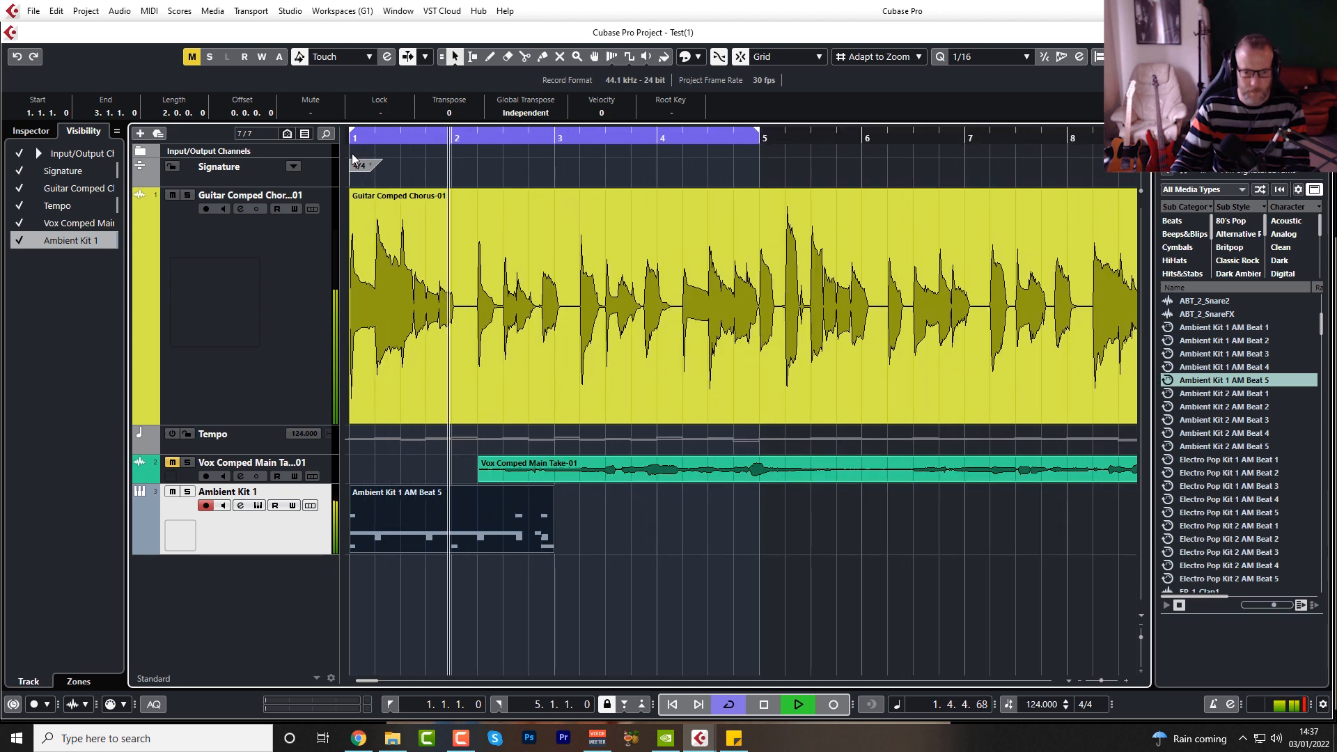
{"action": "key", "text": "ctrl+d"}
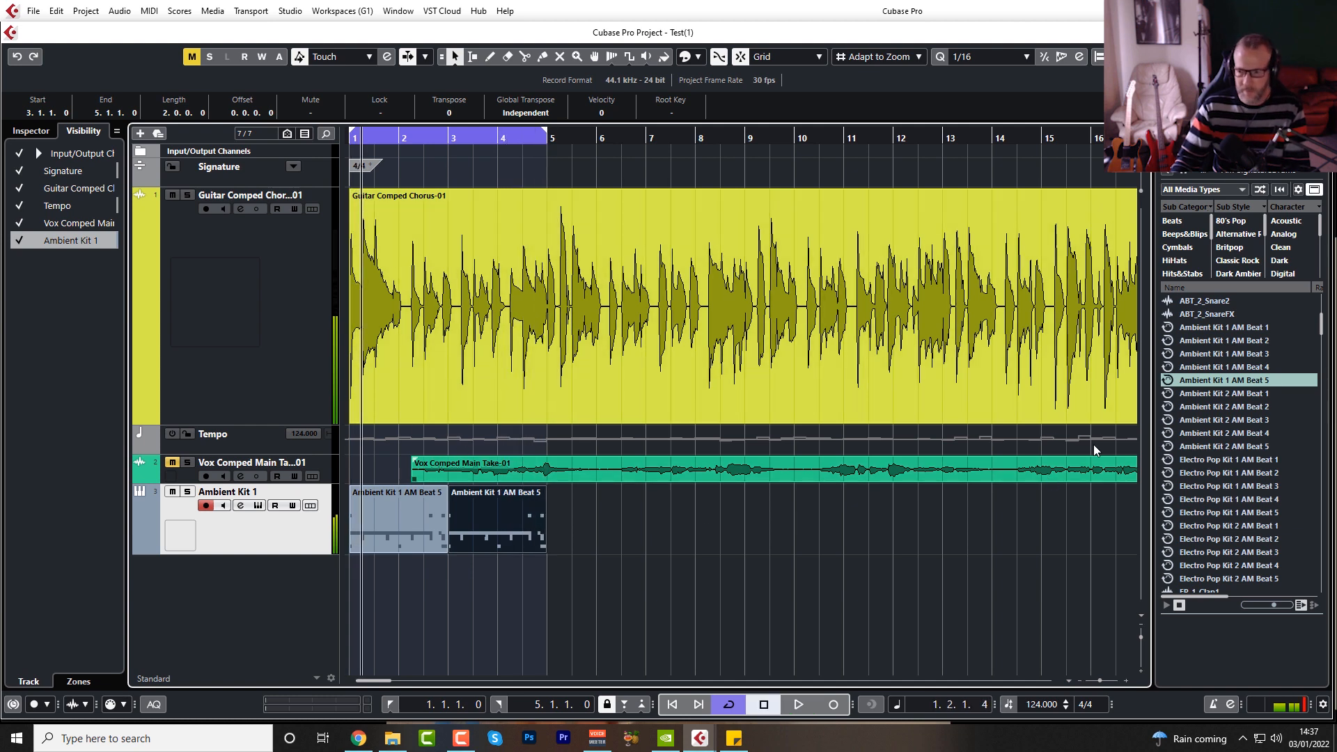
- Switch the media browser from the current content set to the Drum Loops set
{"action": "scroll", "coordinate": [1227, 471], "scroll_direction": "down", "scroll_amount": 7}
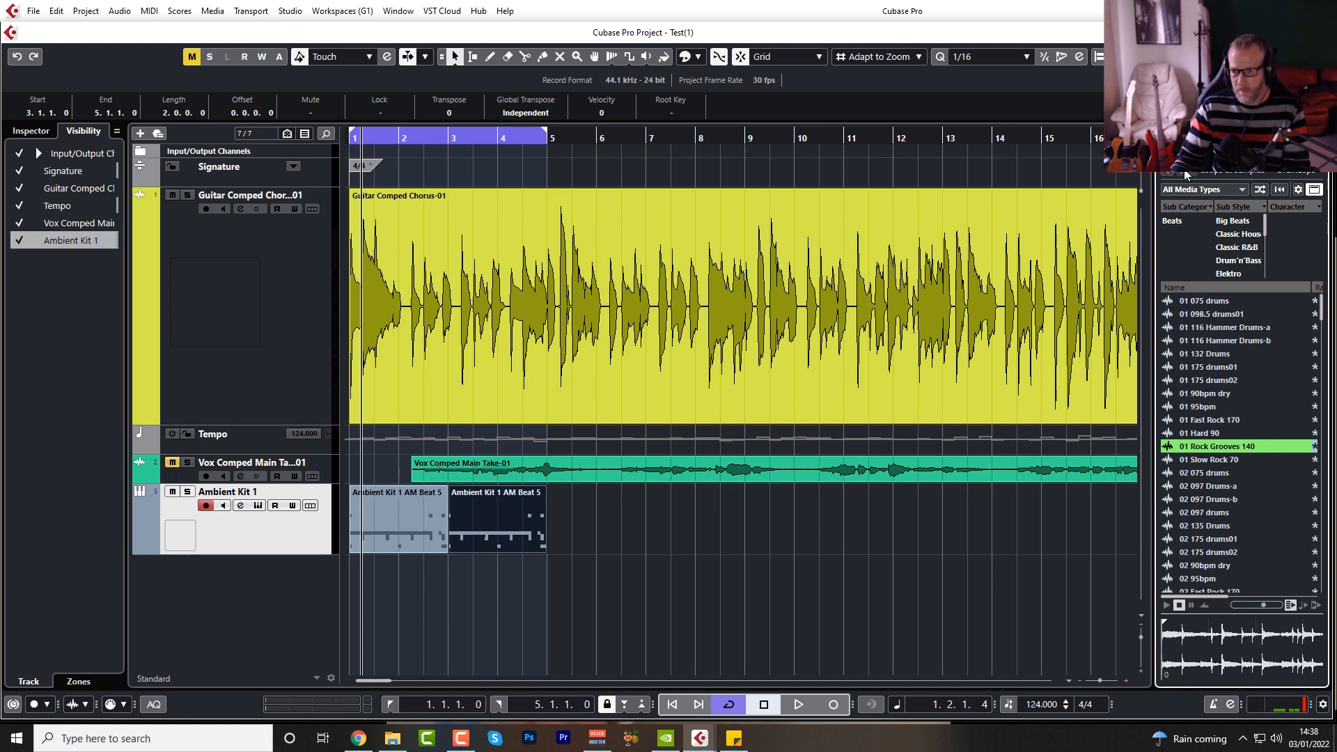
{"action": "left_click", "coordinate": [1187, 174]}
{"action": "left_click", "coordinate": [1203, 319]}
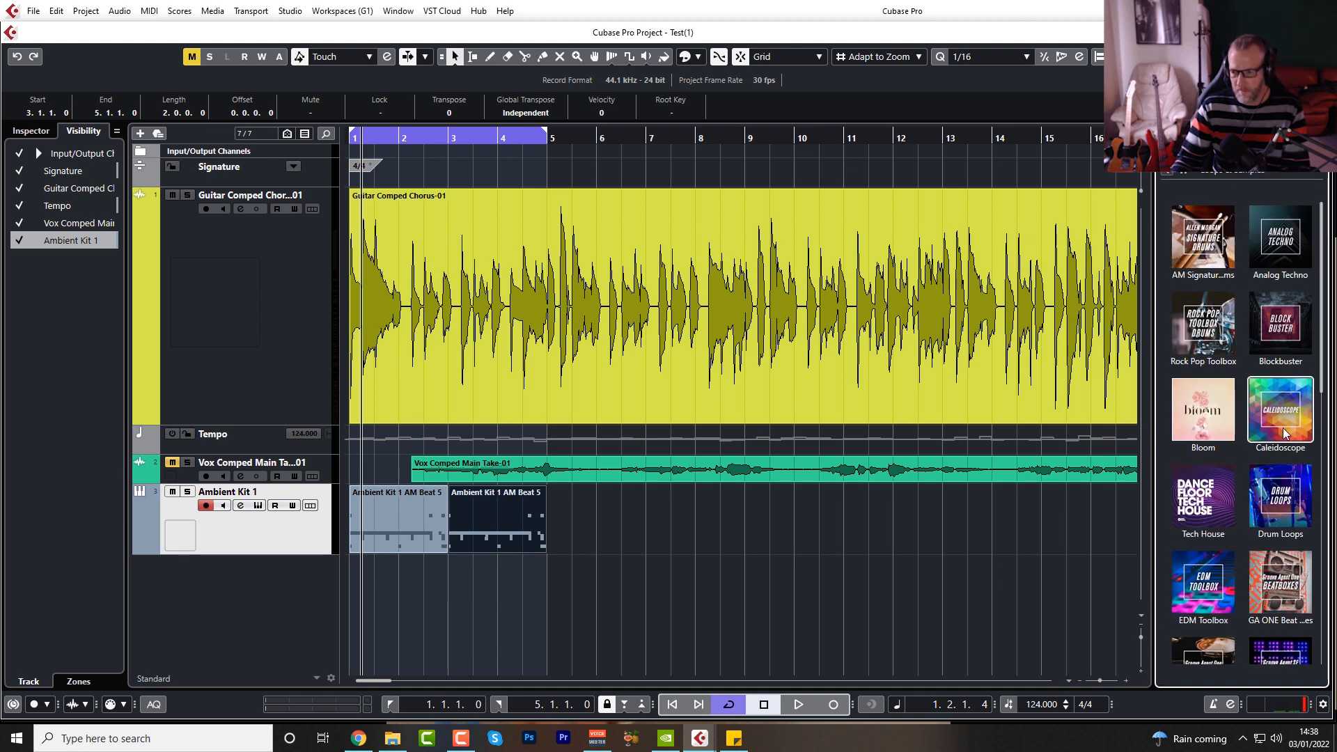
{"action": "left_click", "coordinate": [1292, 533]}
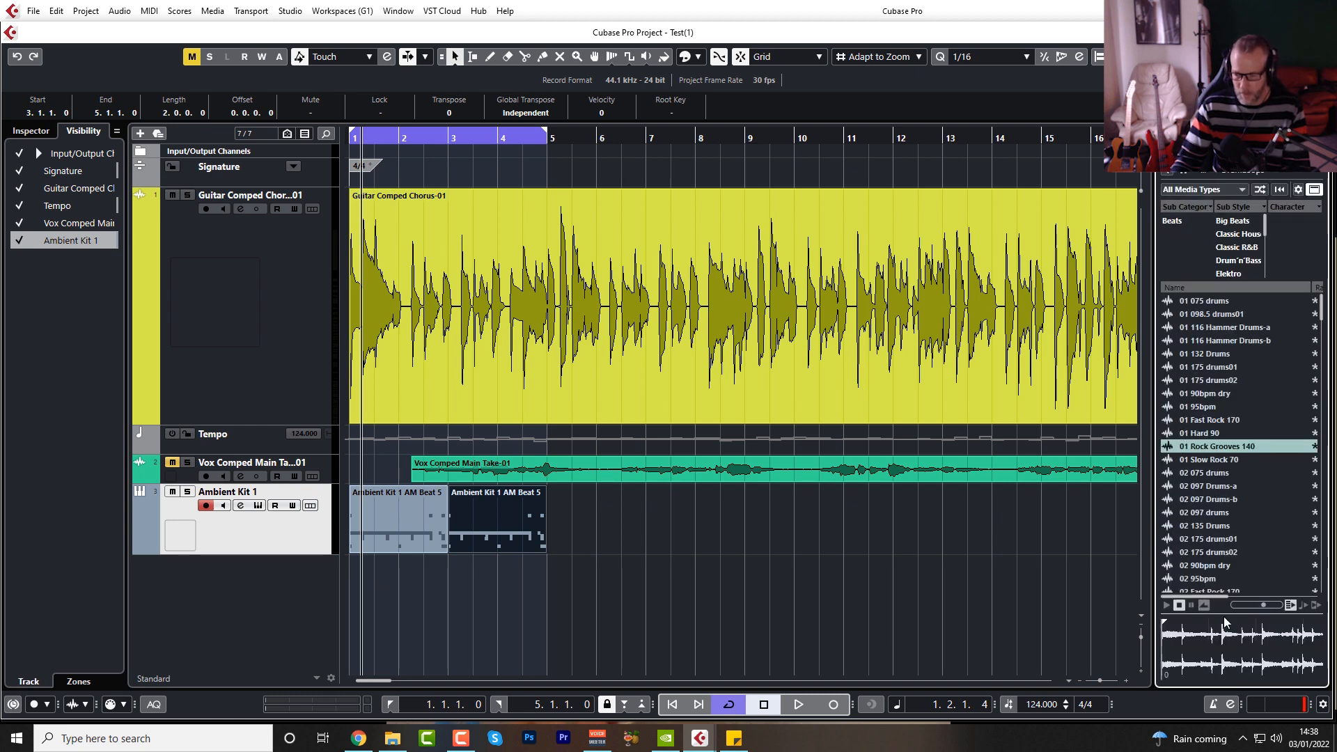
- Preview the 075 3 drums loop together with the project playback and add it on a new track at bar 1
{"action": "left_click", "coordinate": [1316, 605]}
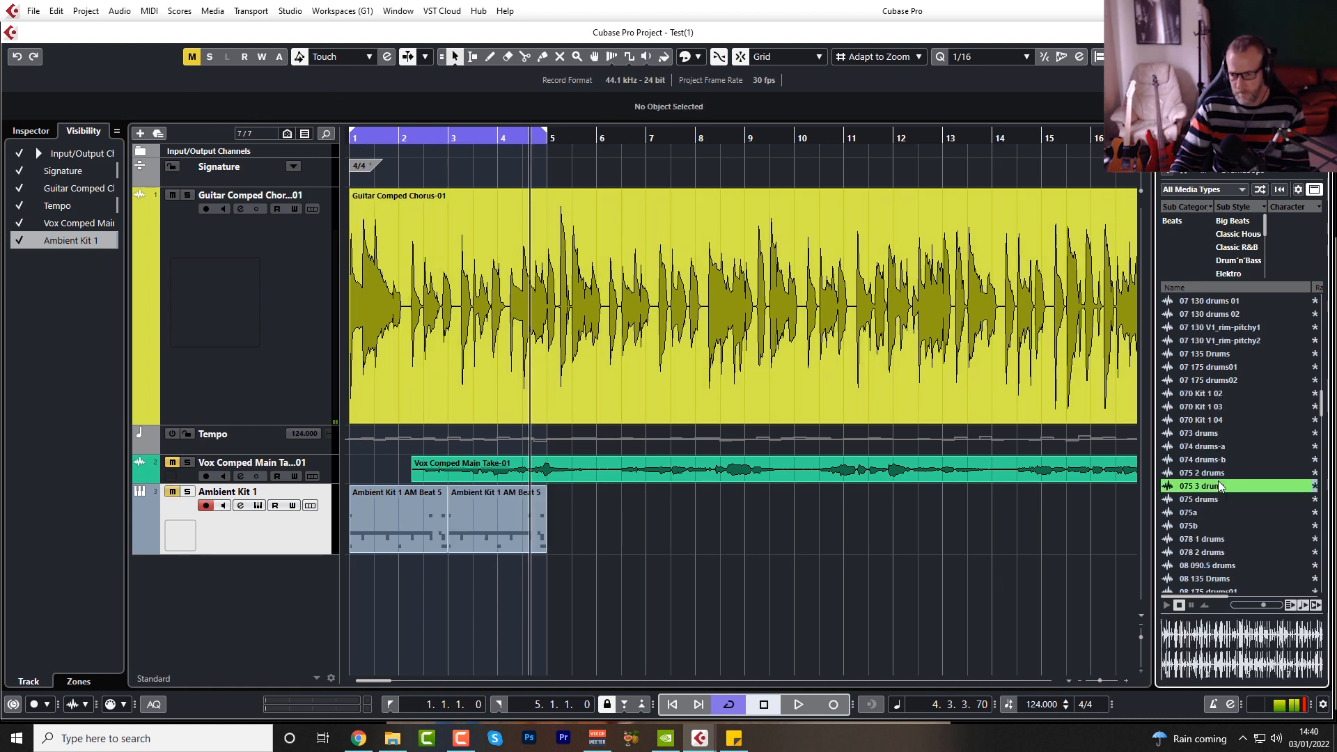
{"action": "key", "text": "space"}
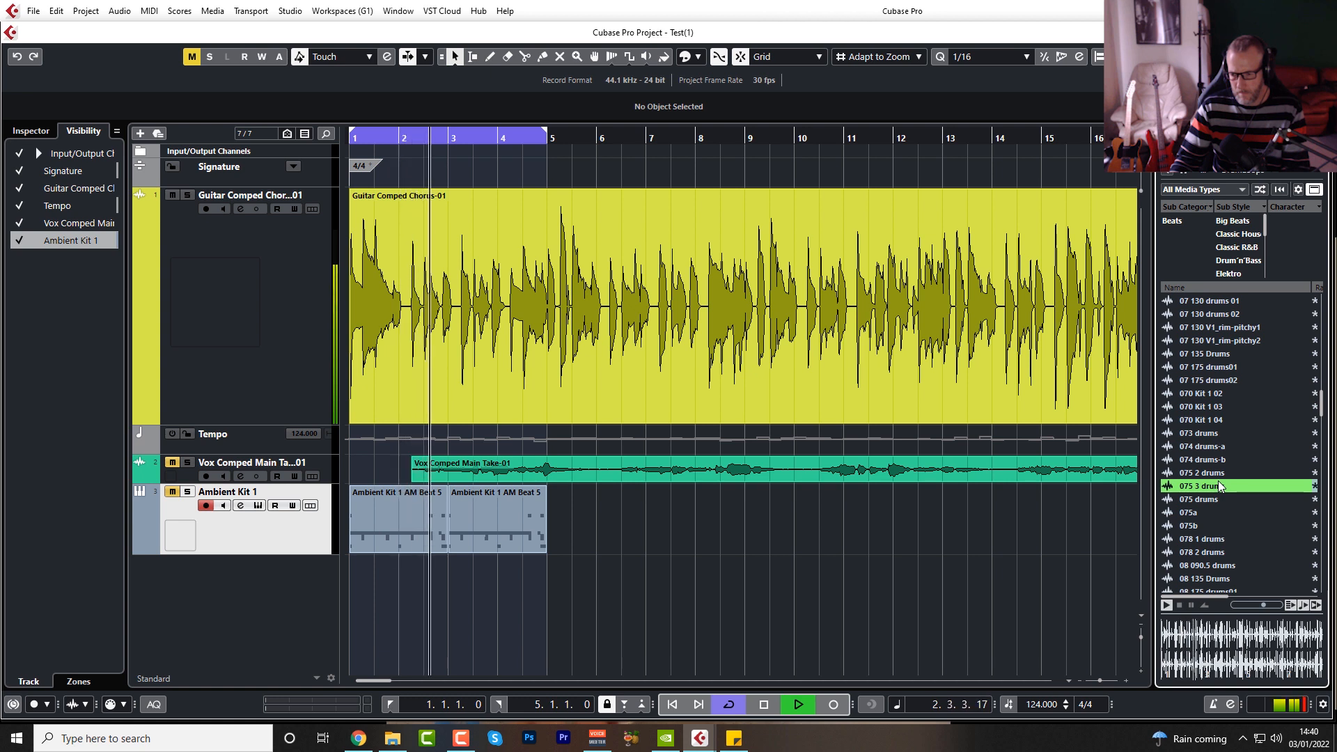
{"action": "key", "text": "space"}
{"action": "left_click_drag", "start_coordinate": [1209, 490], "coordinate": [357, 573]}
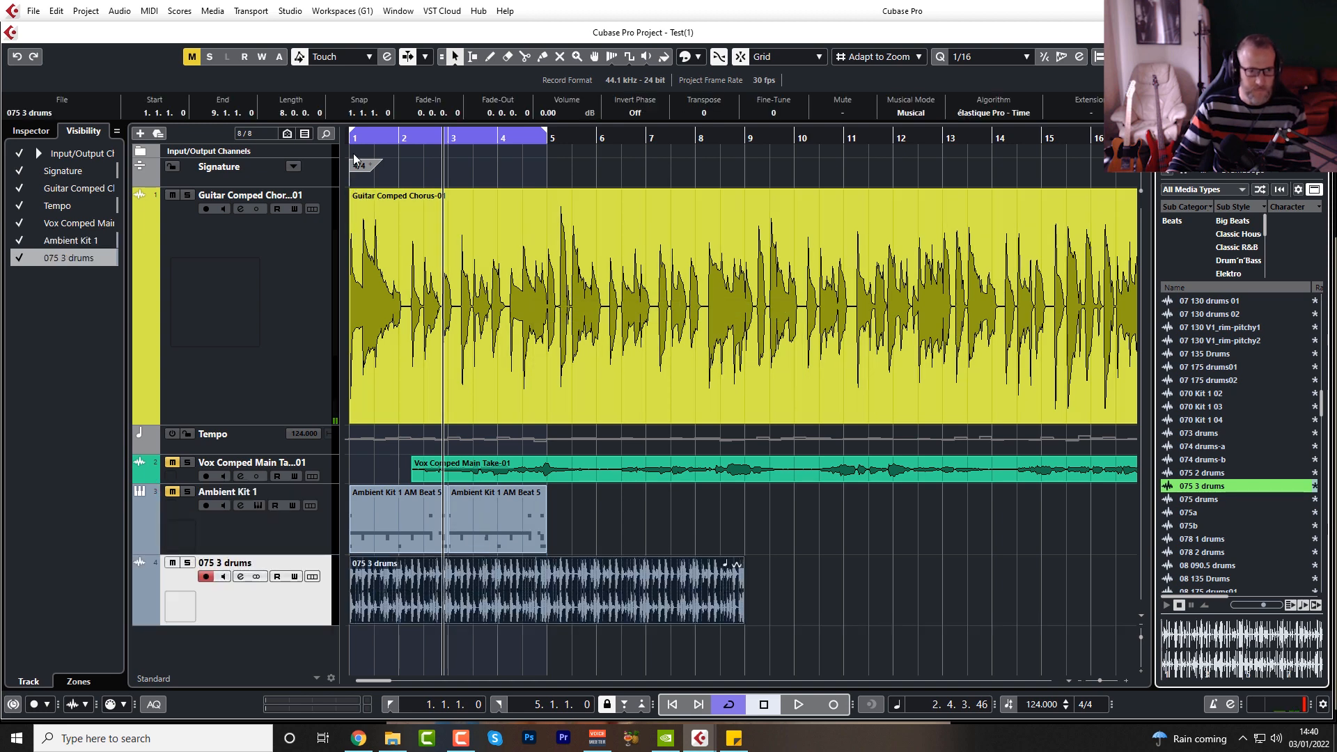
- Play the project from bar 1 and raise the 075 3 drums track's volume to -3.32 dB
{"action": "left_click", "coordinate": [349, 138]}
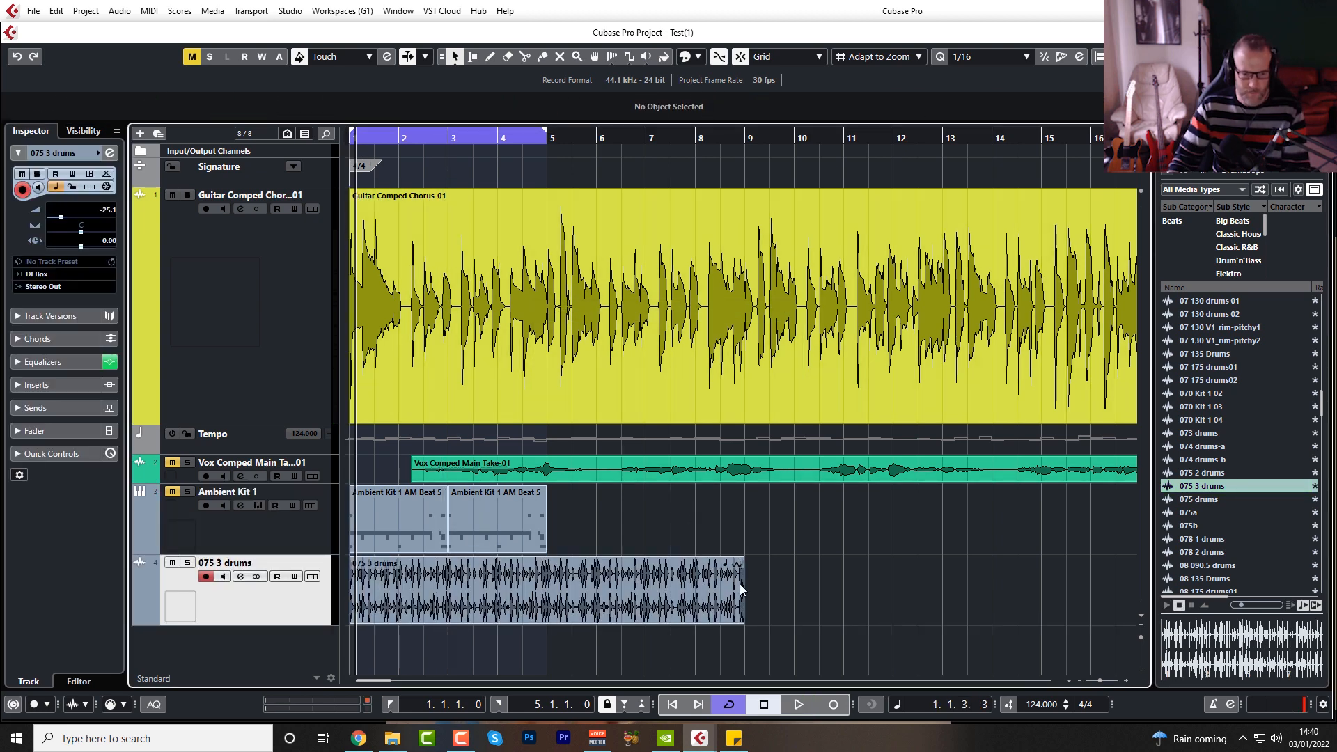
{"action": "key", "text": "space"}
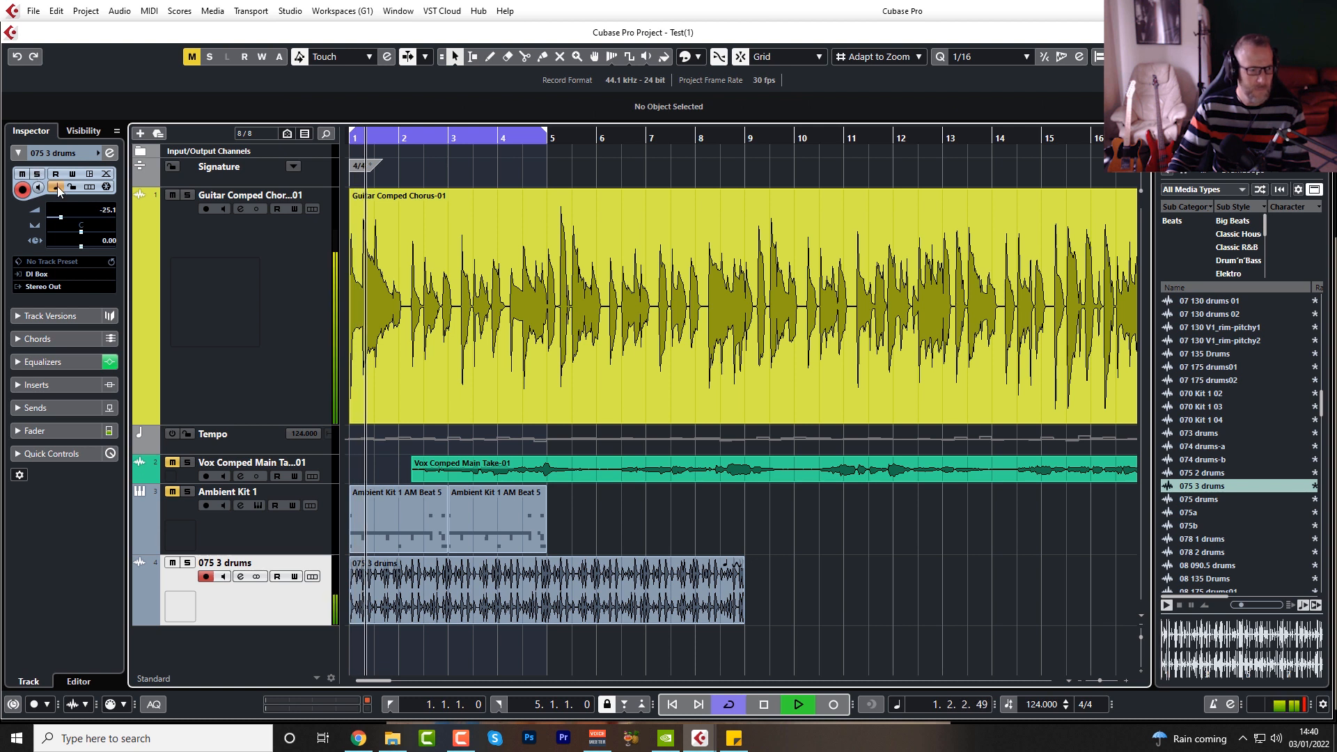
{"action": "left_click_drag", "start_coordinate": [114, 209], "coordinate": [124, 141]}
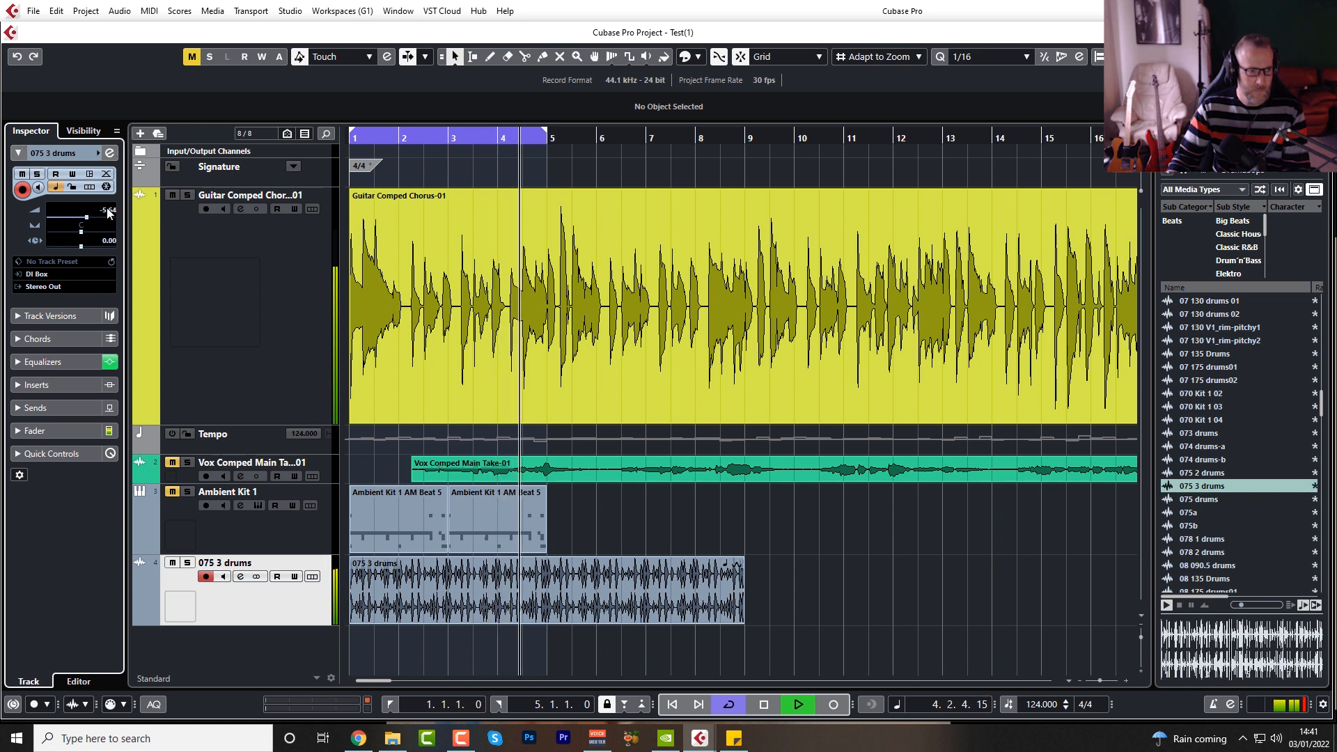
{"action": "left_click_drag", "start_coordinate": [109, 211], "coordinate": [114, 197]}
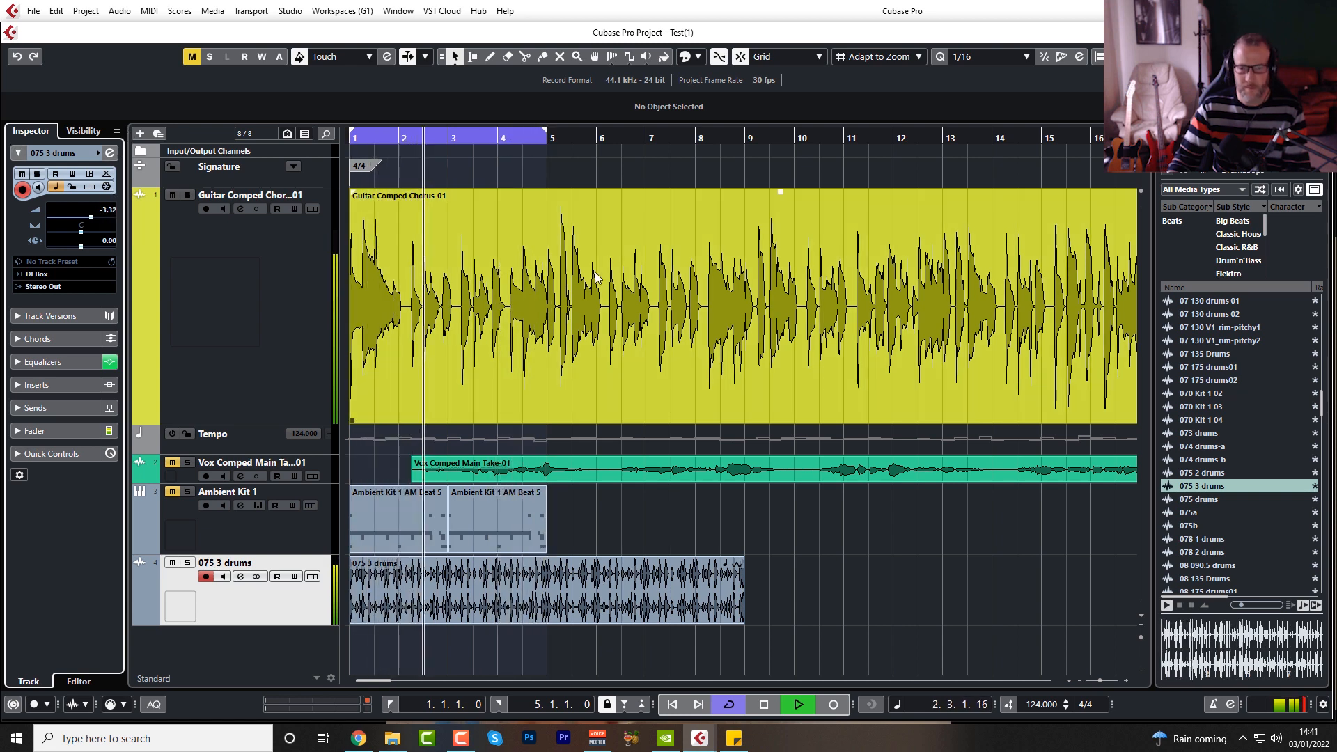
{"action": "key", "text": "space"}
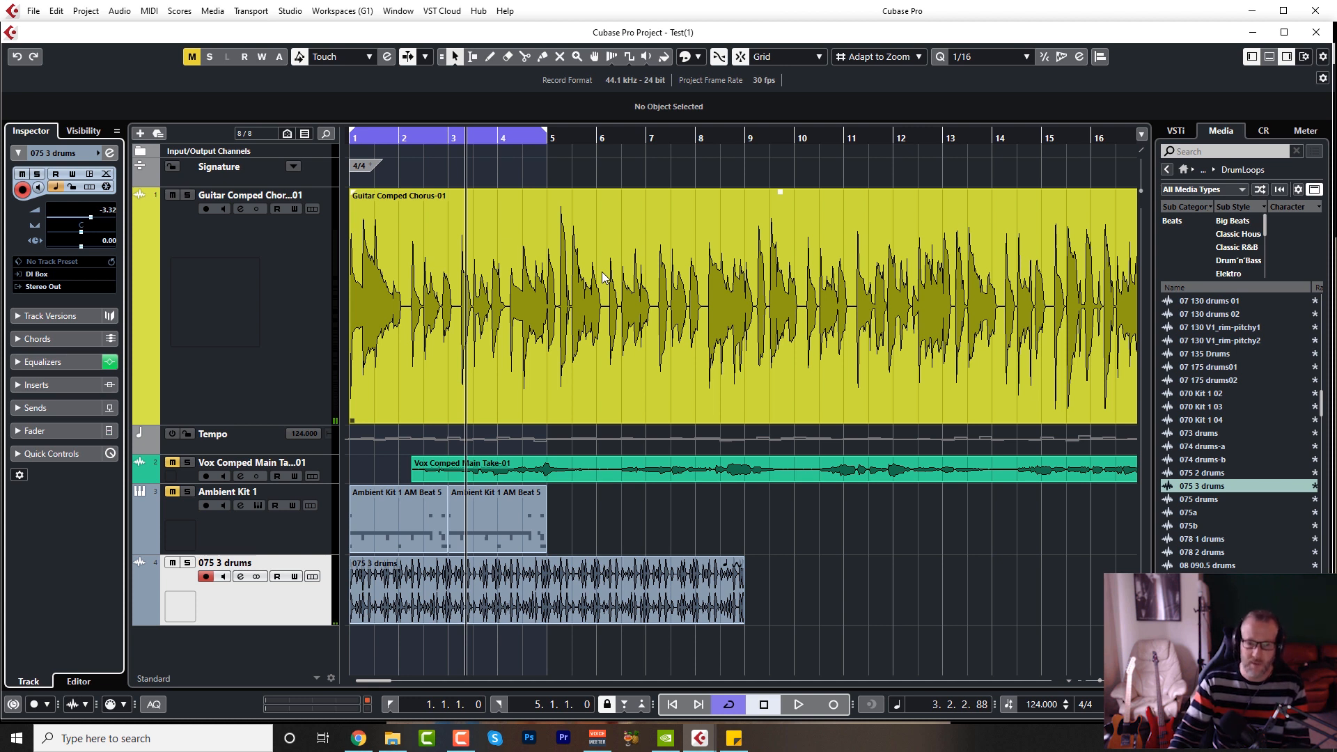
- Range-select the guitar recording from bar 1 to bar 5 and open the Beat Calculator for it
{"action": "key", "text": "2"}
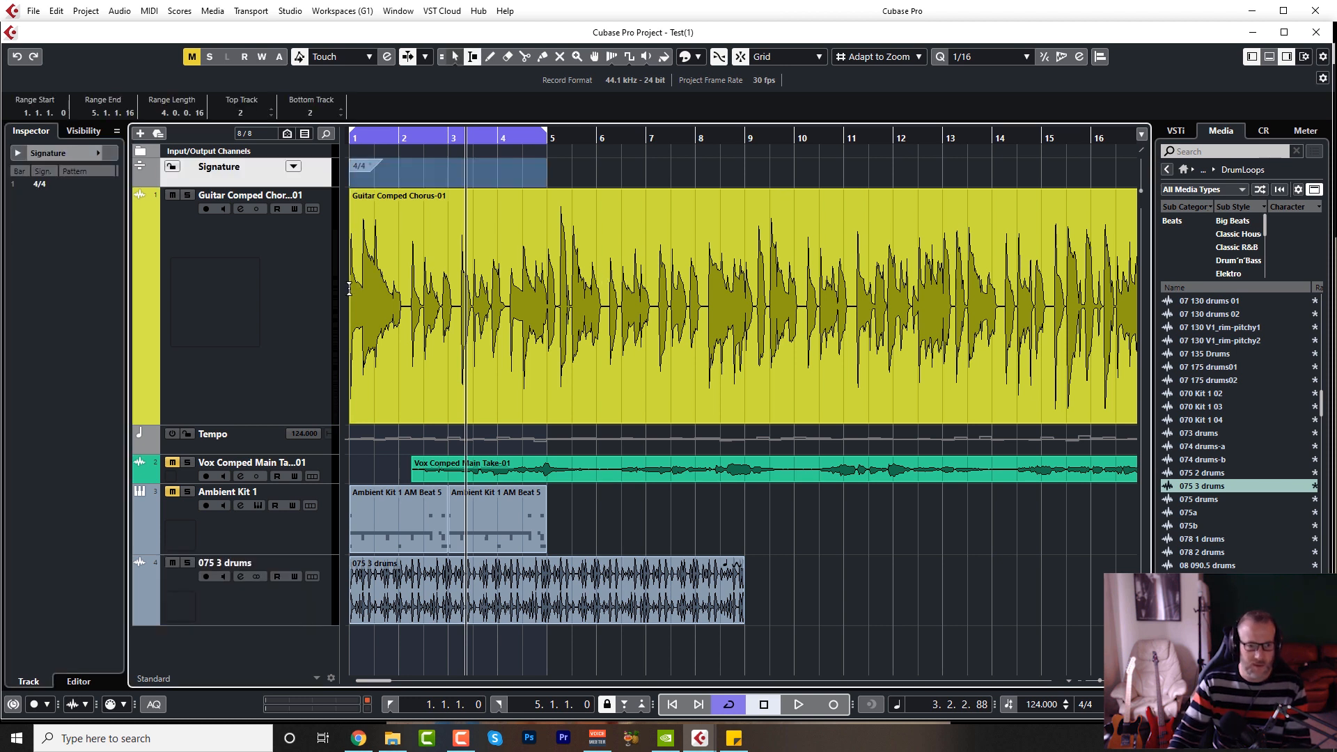
{"action": "left_click_drag", "start_coordinate": [350, 288], "coordinate": [549, 318]}
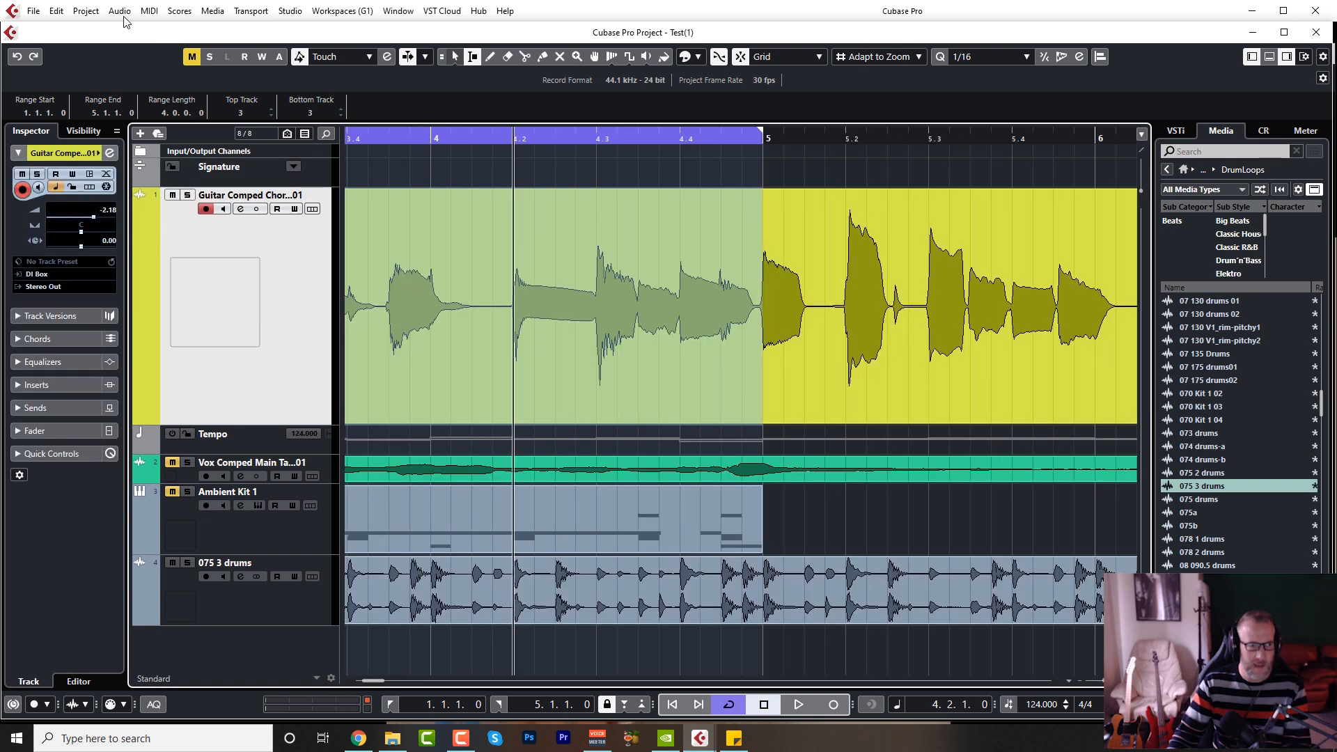
{"action": "left_click", "coordinate": [89, 11]}
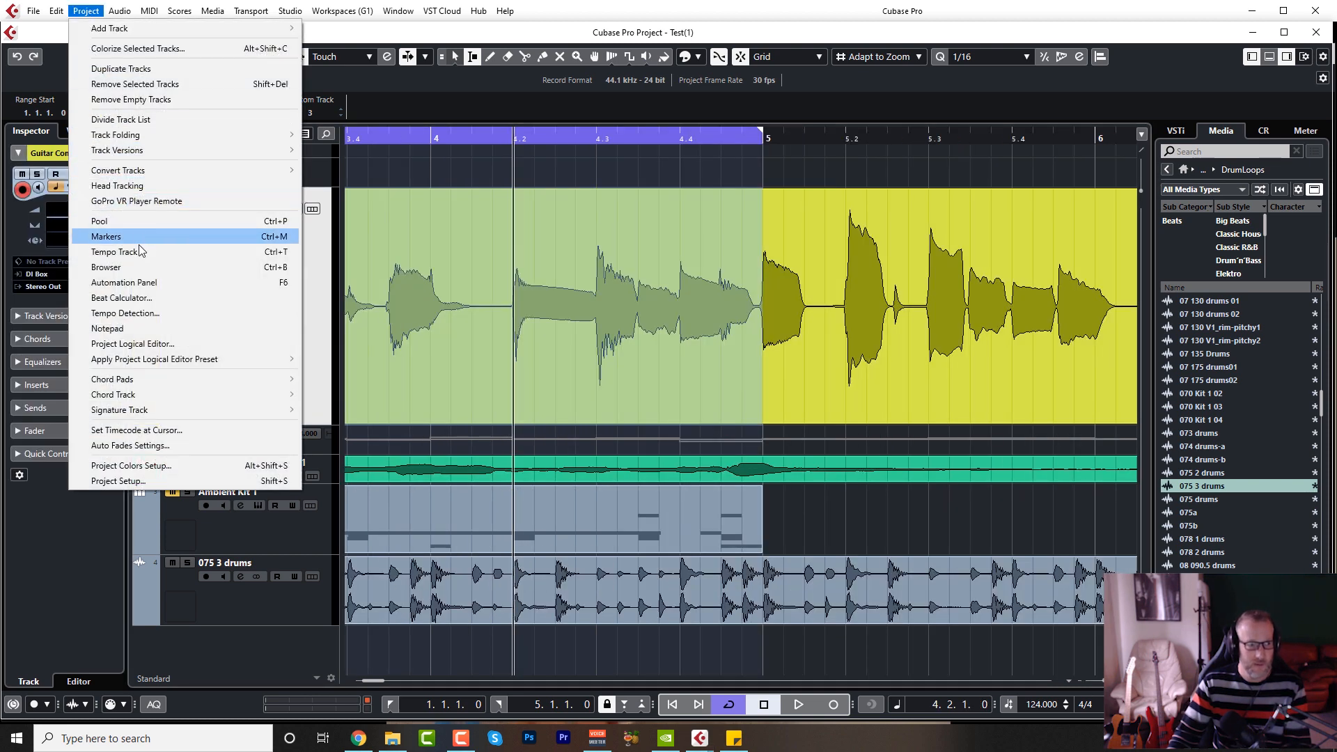
{"action": "left_click", "coordinate": [154, 297]}
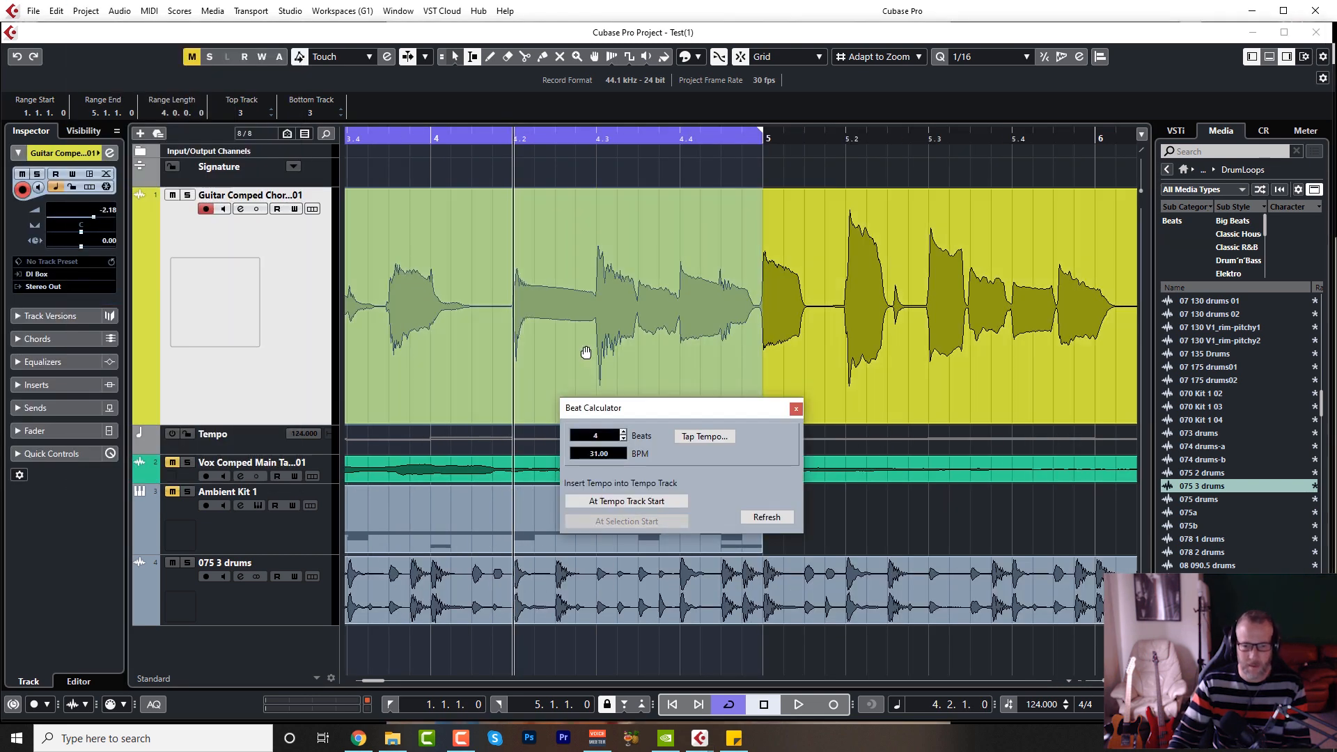